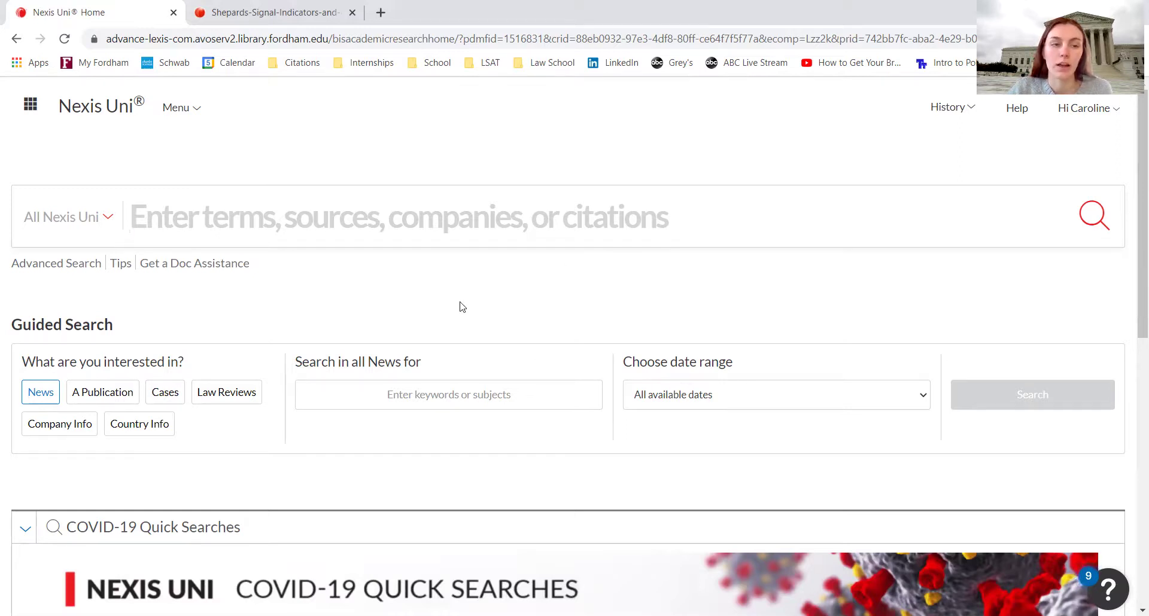
Examine the home page's search options, COVID-19 quick searches and topics, and the main search's content collection filters.
scroll(452, 303, down, 3)
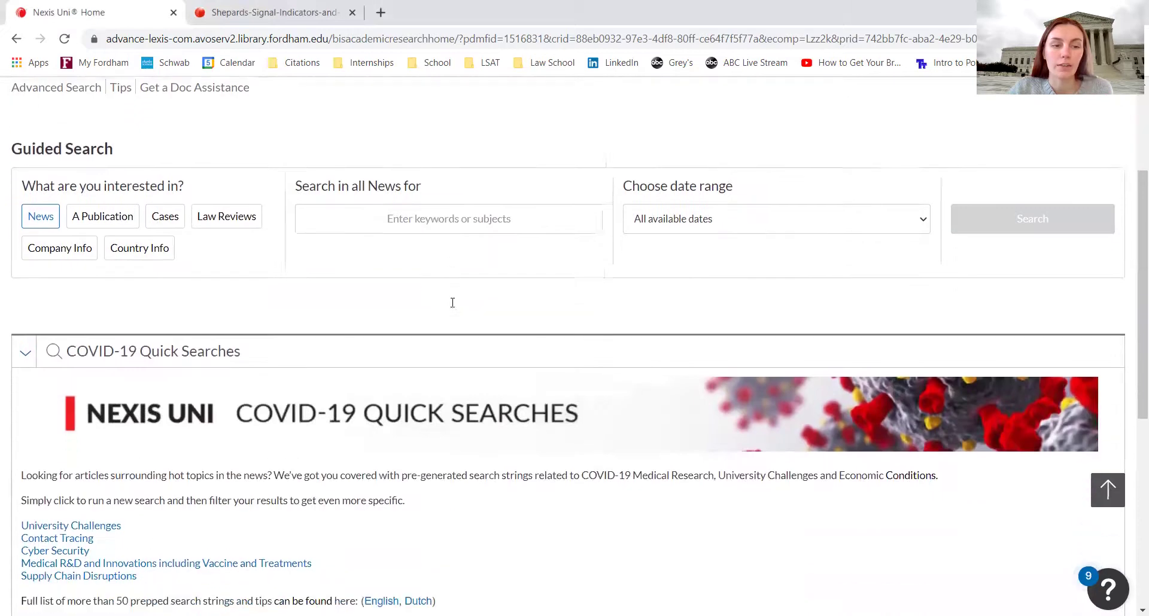
scroll(453, 302, down, 5)
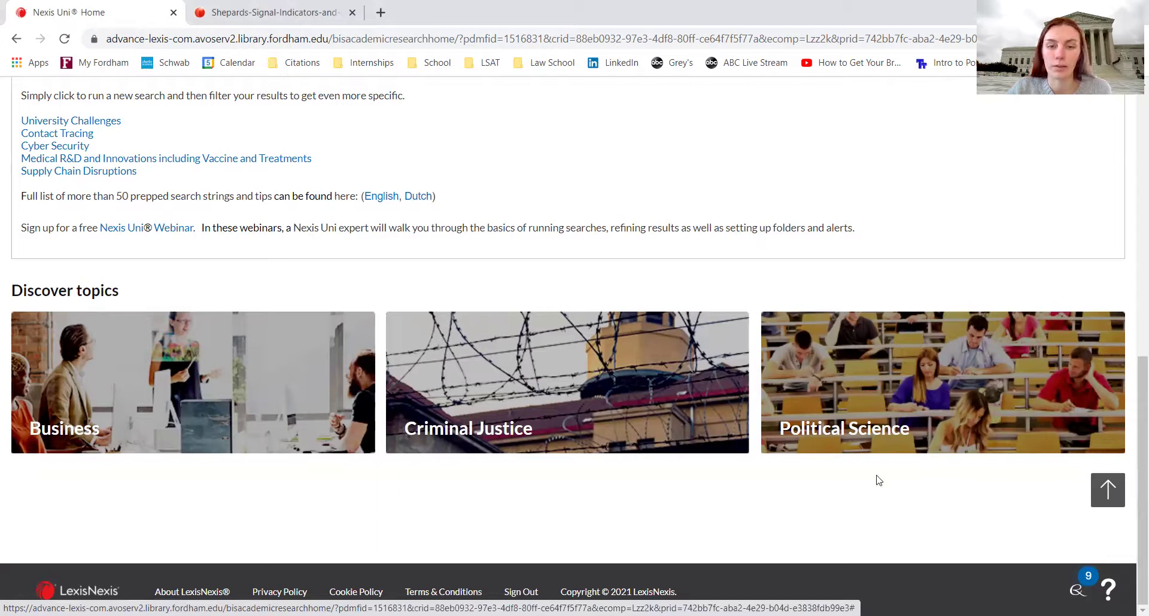
scroll(461, 300, up, 8)
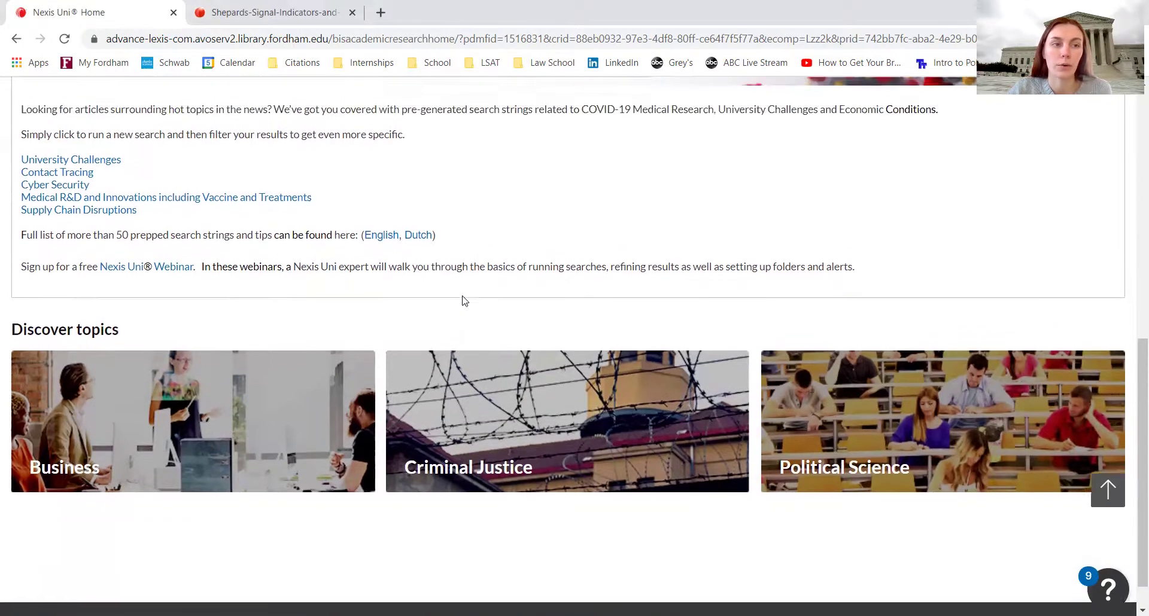
scroll(462, 301, up, 1)
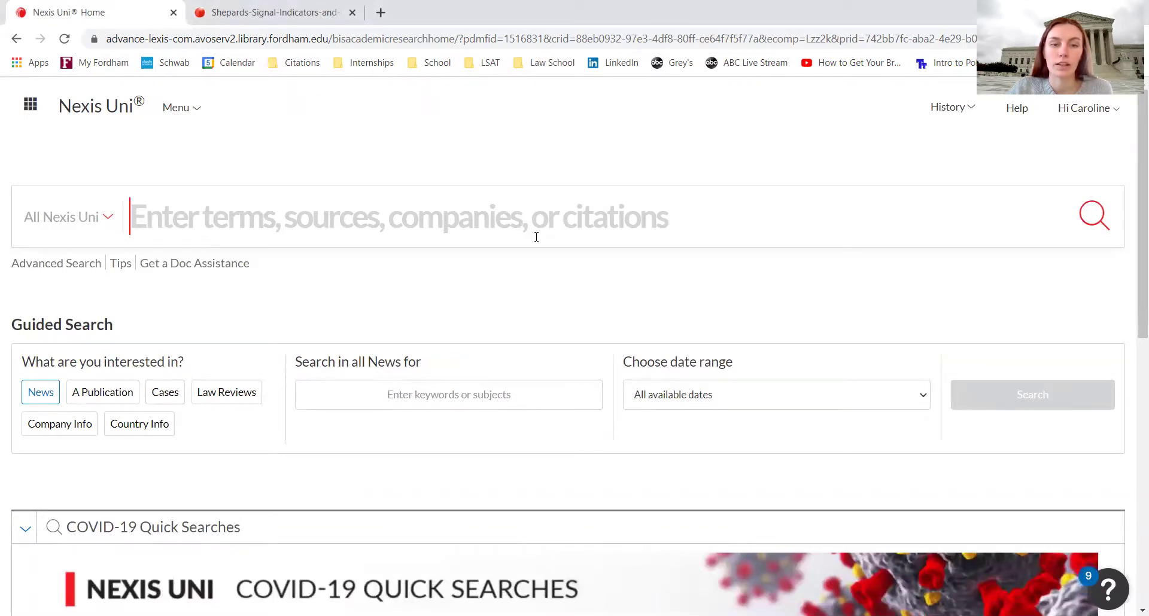
click(110, 219)
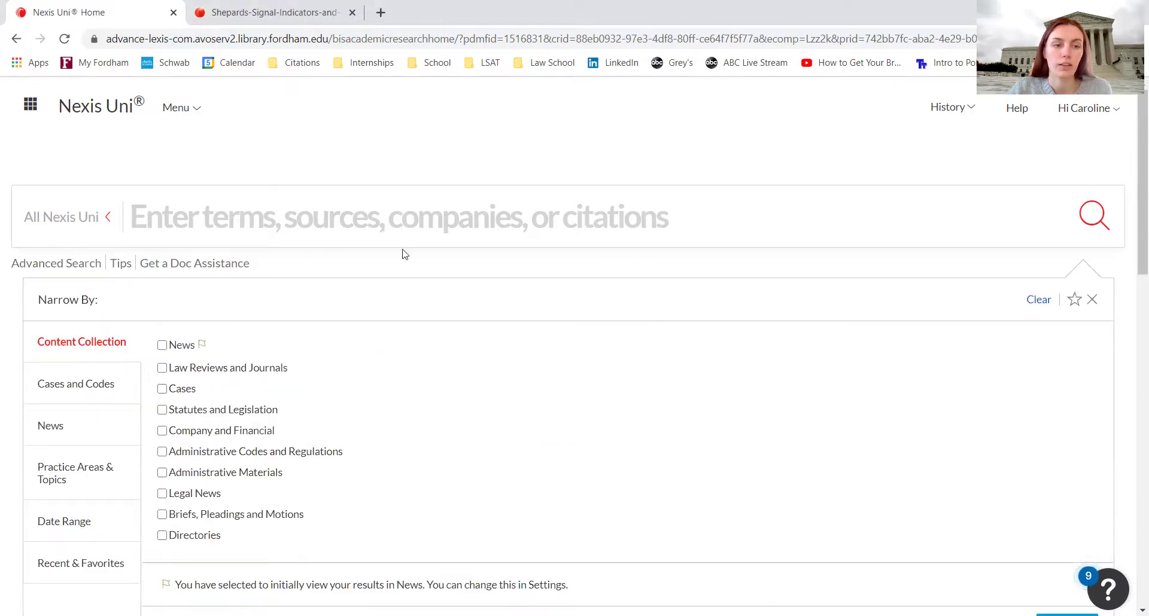
click(109, 221)
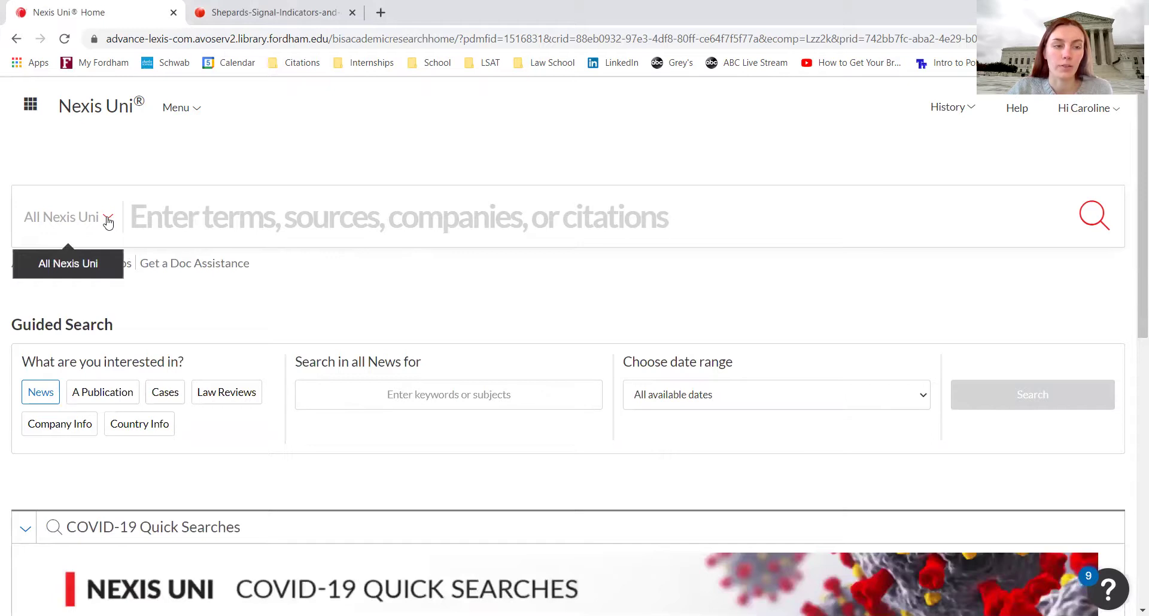
click(108, 221)
scroll(239, 254, down, 2)
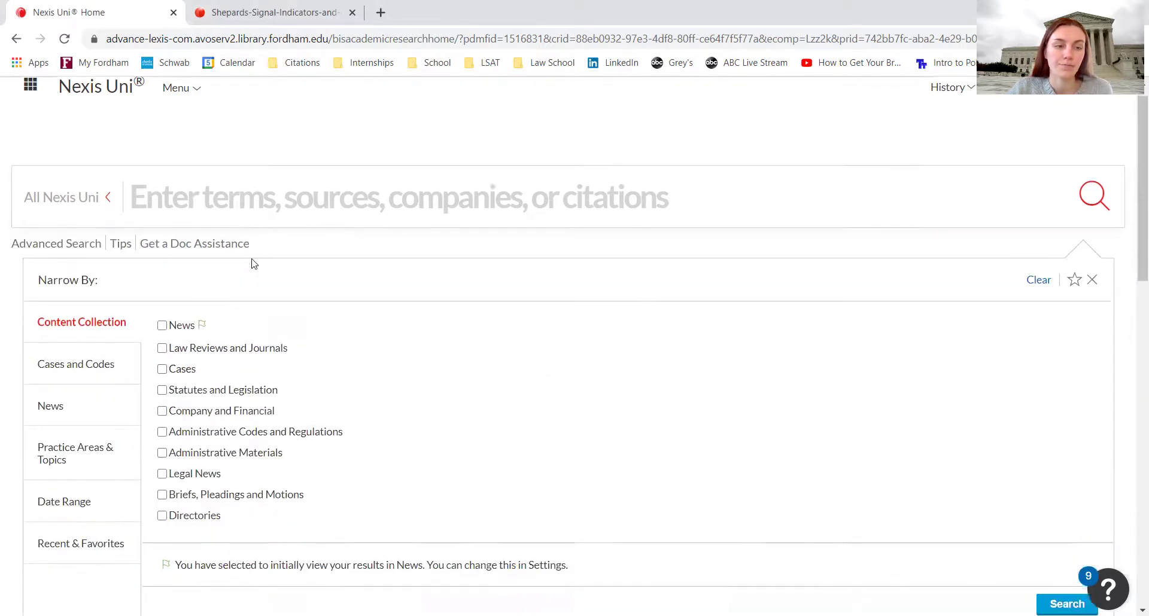
click(108, 124)
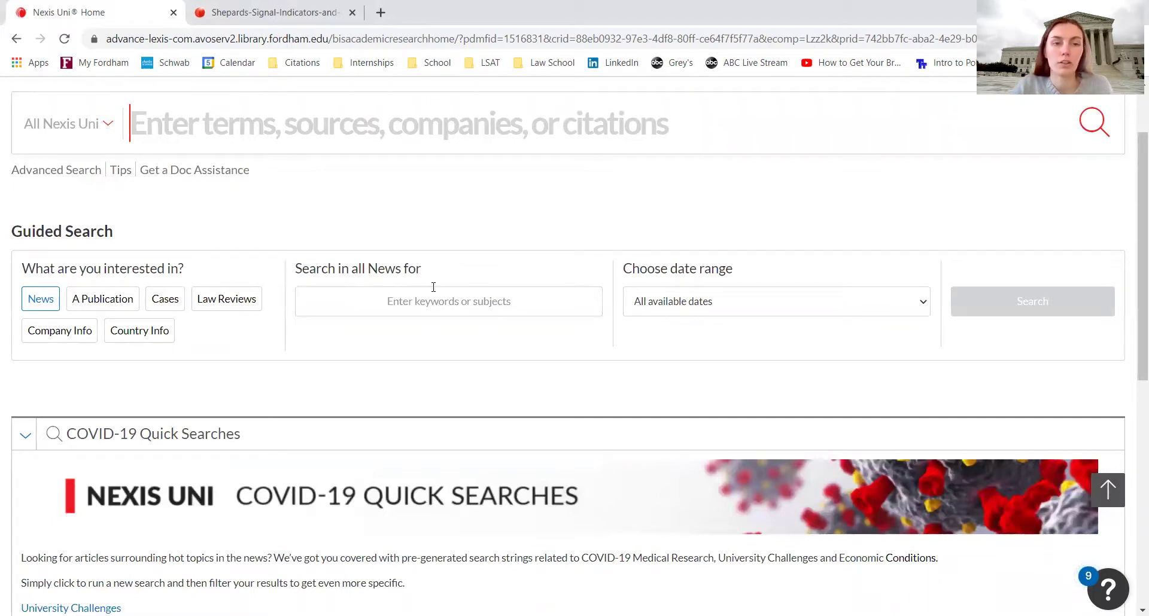
Enter the query "Obamacare" AND "severability" in the main search, with each term in quotation marks.
scroll(434, 290, up, 1)
scroll(434, 292, up, 1)
text(")
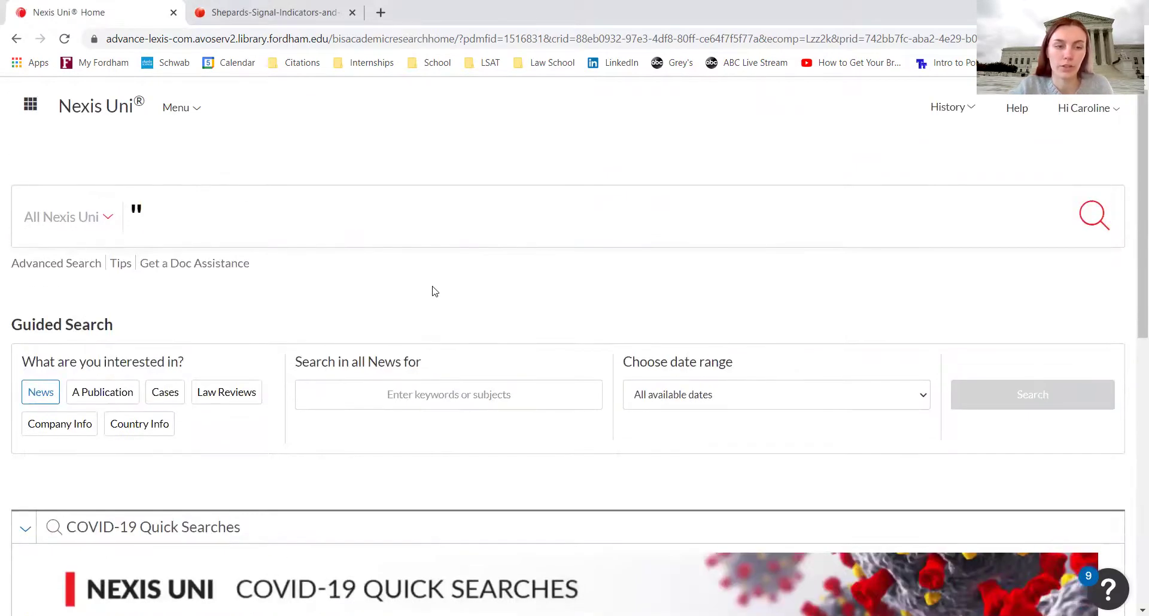
text(Obamac)
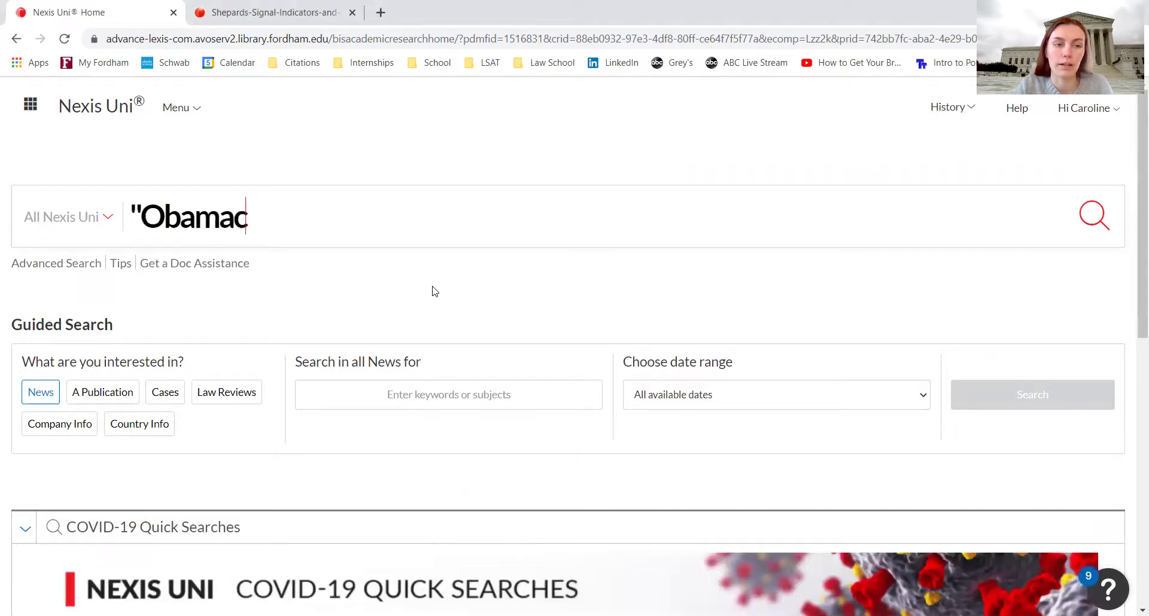
text(are" AN)
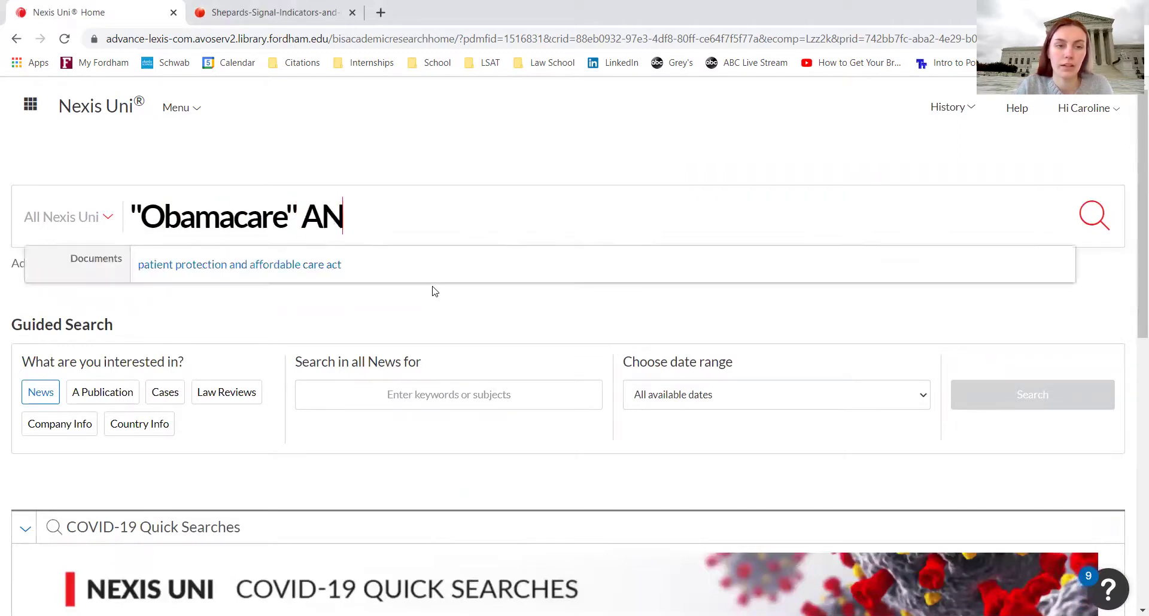
text(D "severability")
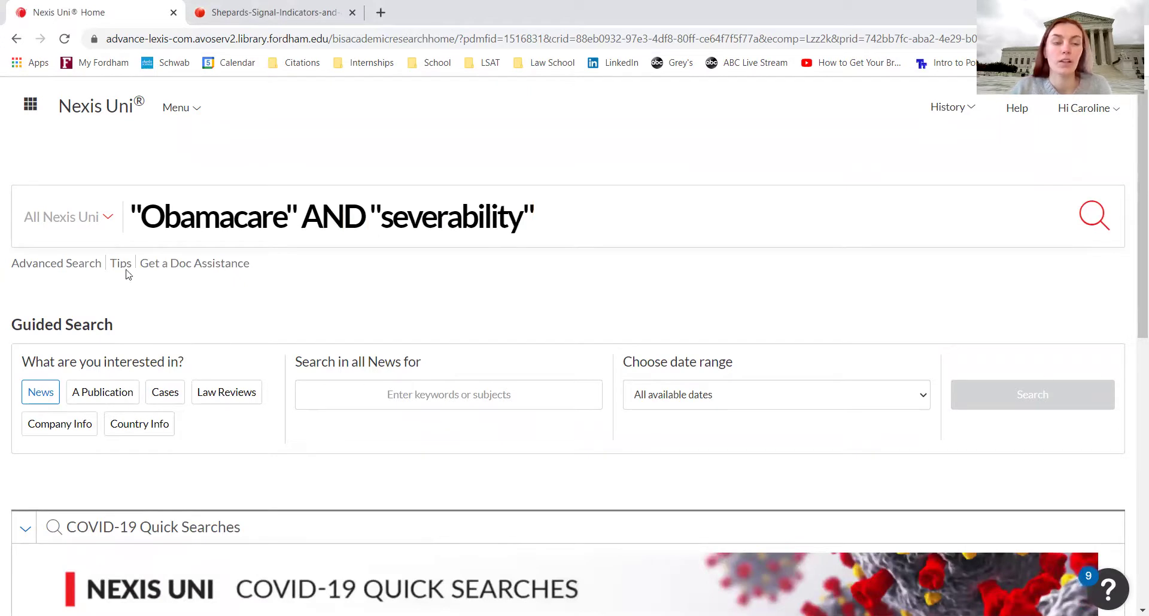
Highlight the quotation marks around Obamacare and severability in the query to inspect the exact-phrase syntax.
click(137, 211)
double_click(136, 210)
double_click(294, 214)
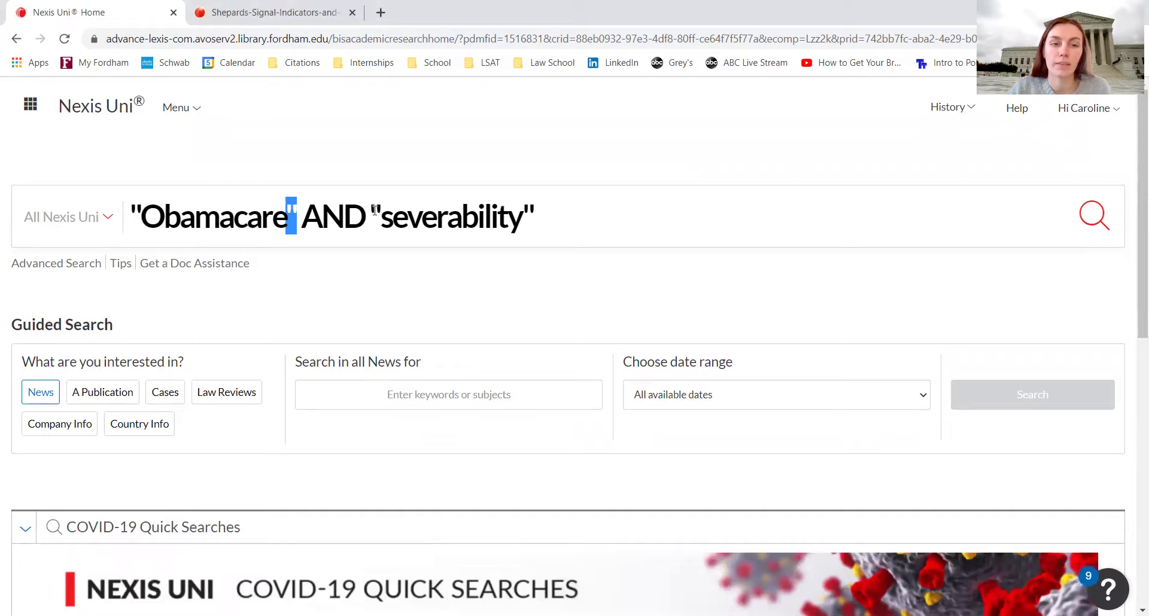
double_click(375, 213)
click(535, 215)
click(295, 210)
double_click(291, 209)
click(285, 211)
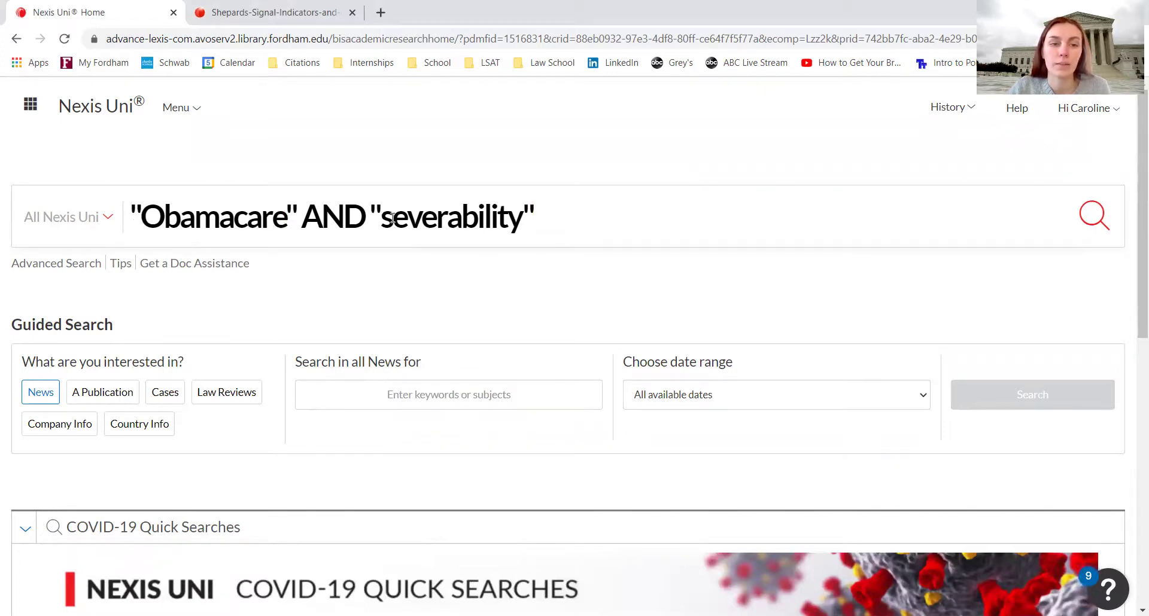
Highlight the AND operator and the two search terms it connects in the query.
click(355, 217)
double_click(335, 216)
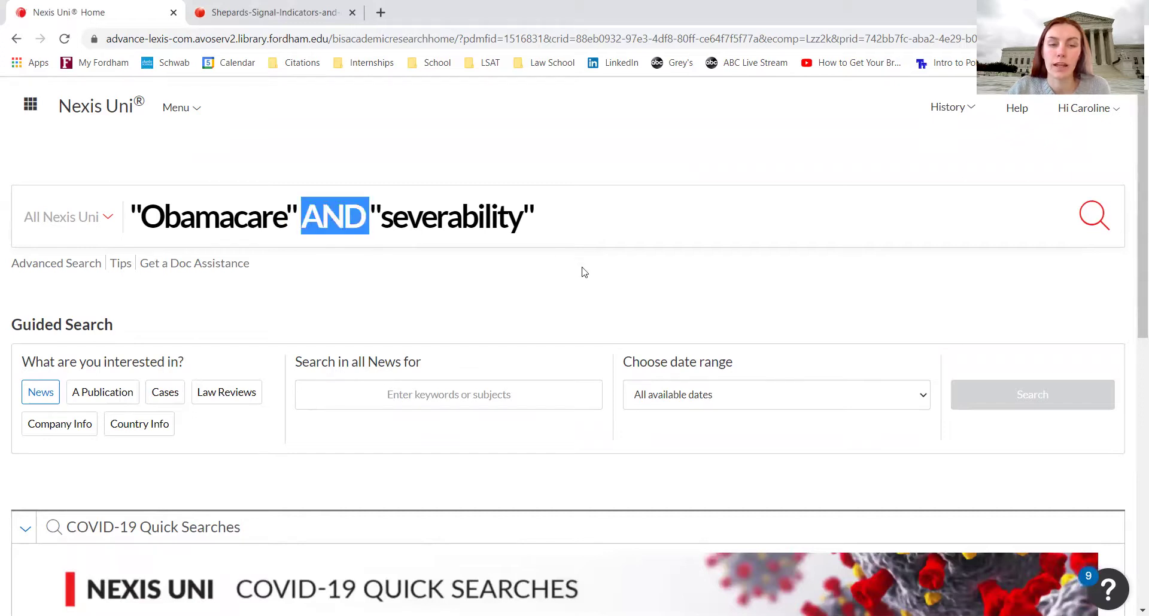
click(542, 239)
click(139, 206)
double_click(189, 219)
double_click(435, 217)
click(660, 230)
double_click(329, 225)
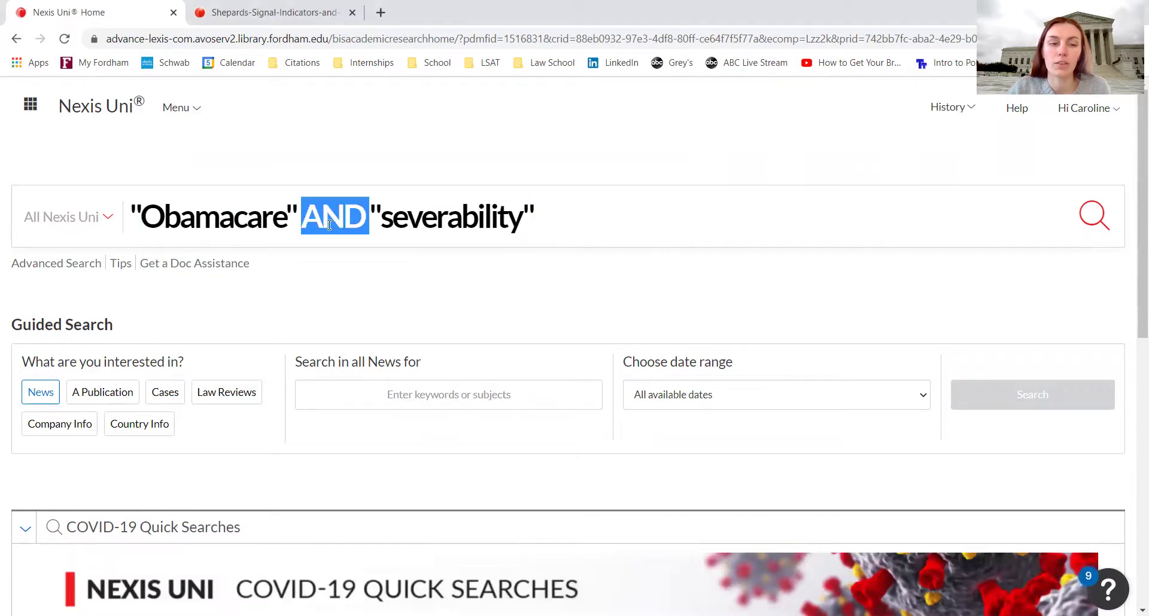
click(568, 228)
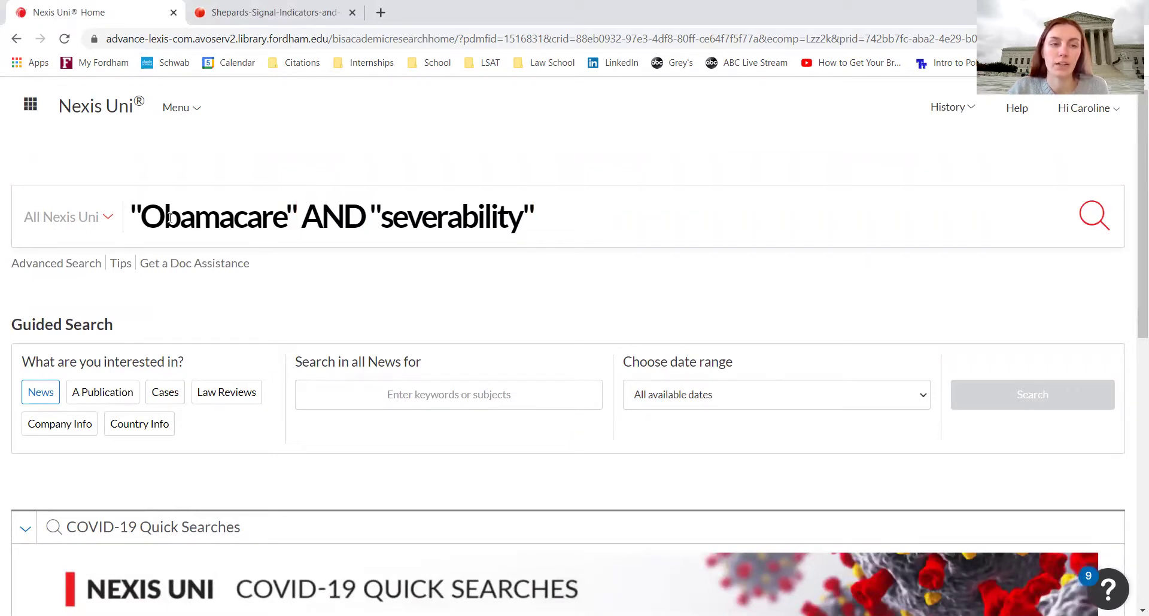
Highlight each quoted term, the AND between them, and the complete query to review its structure.
drag(164, 219, 271, 220)
drag(377, 230, 524, 230)
click(547, 230)
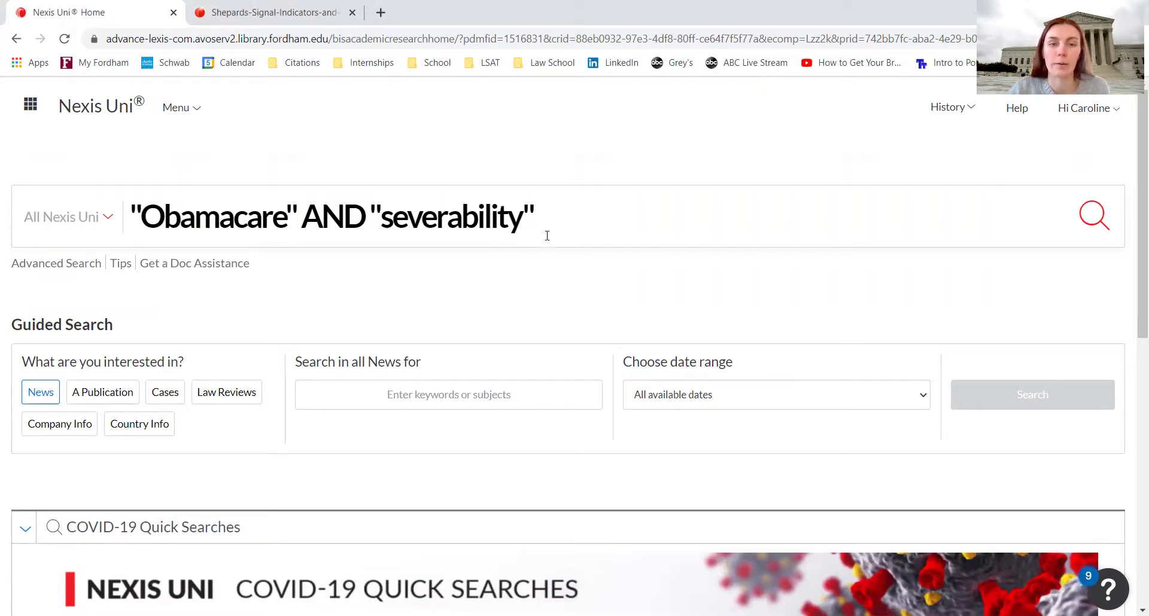
double_click(321, 220)
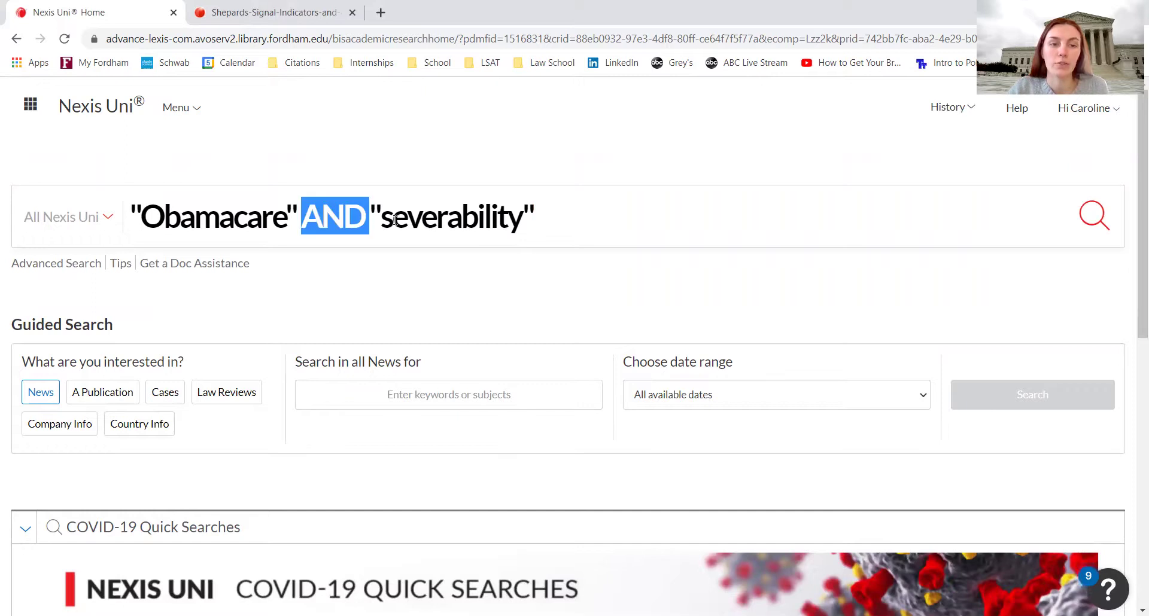
click(587, 219)
drag(586, 219, 132, 205)
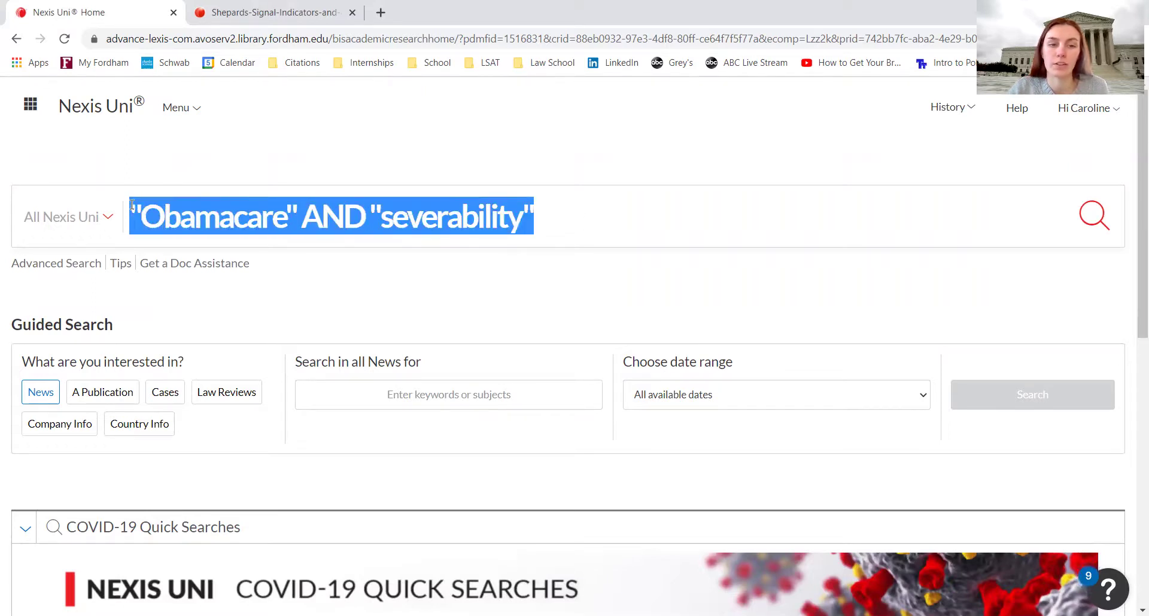
click(131, 204)
click(557, 237)
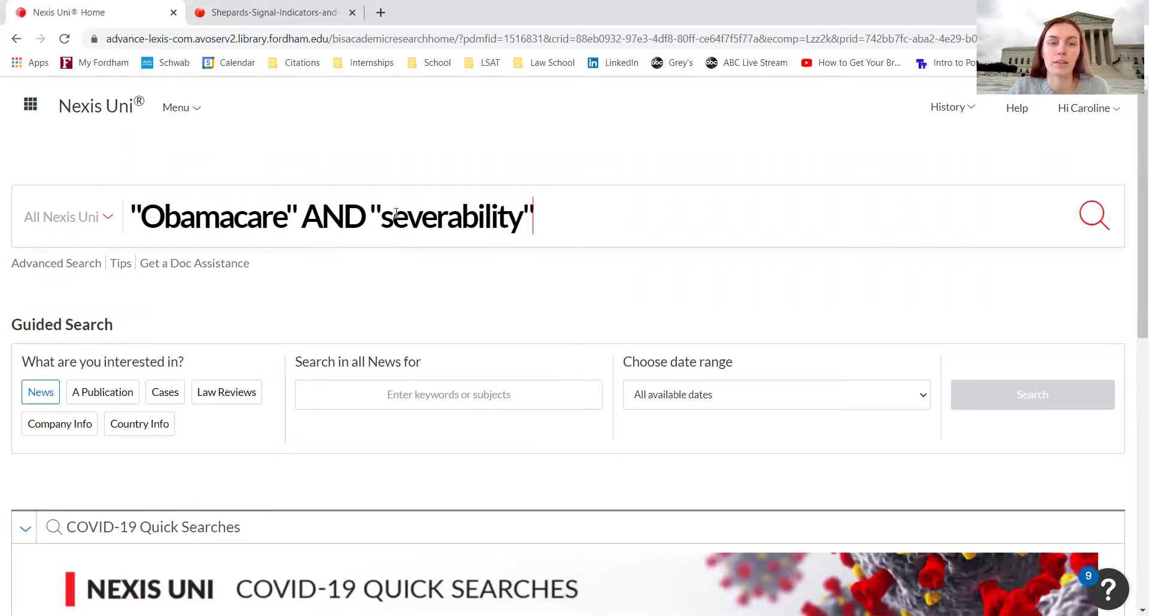
Expand the second quoted term to "doctrine of severability" by inserting "doctrine of" before severability.
double_click(374, 206)
double_click(530, 219)
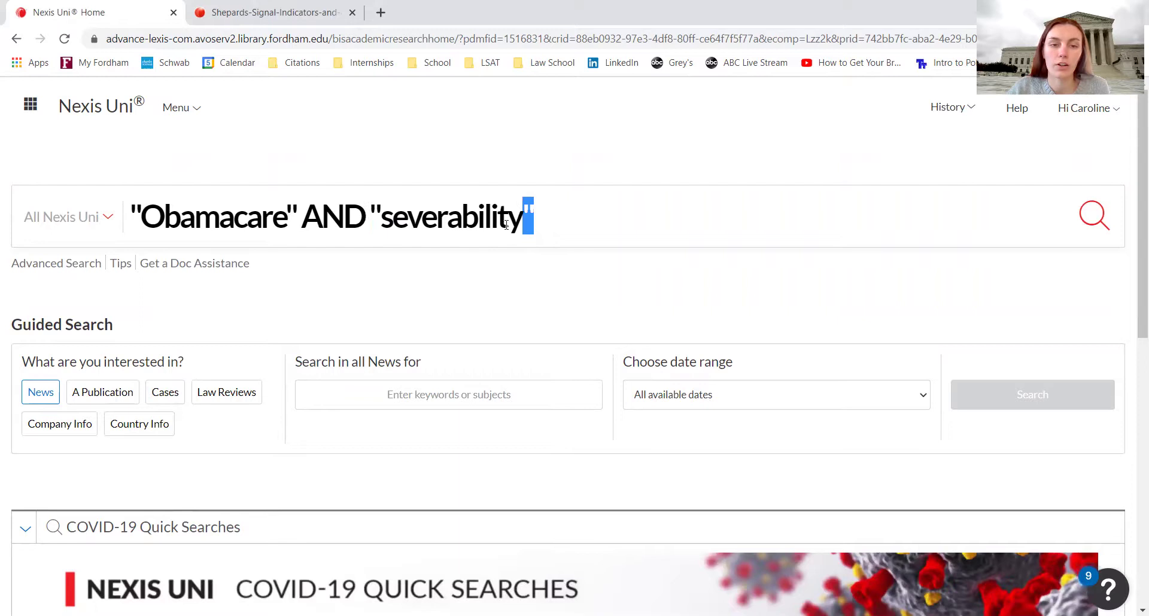
click(380, 214)
double_click(377, 214)
click(380, 213)
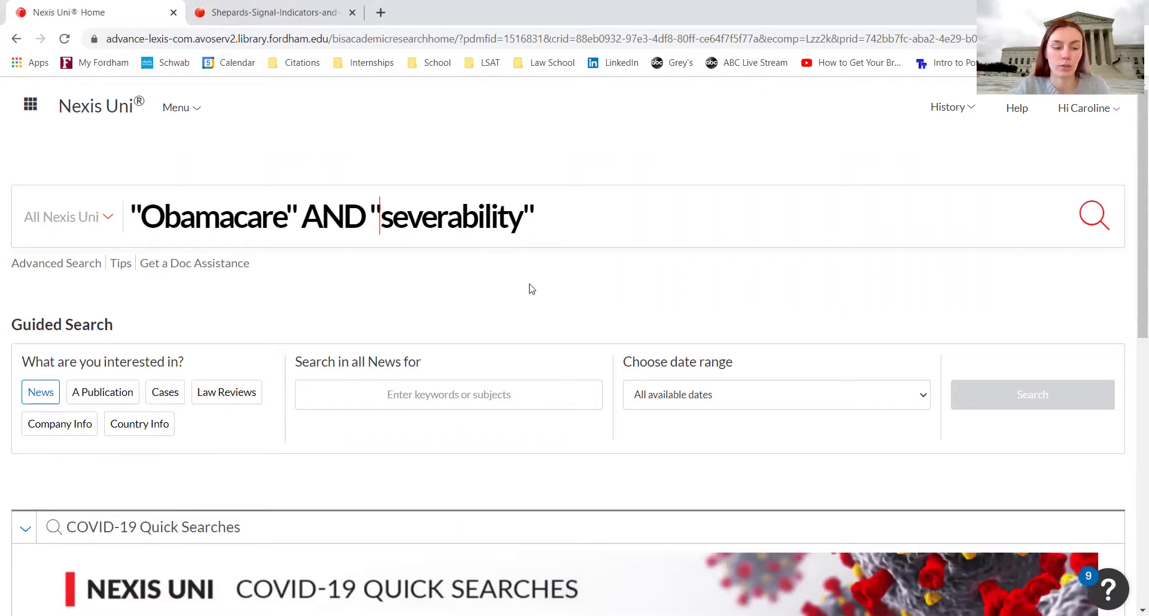
text(doctrine of)
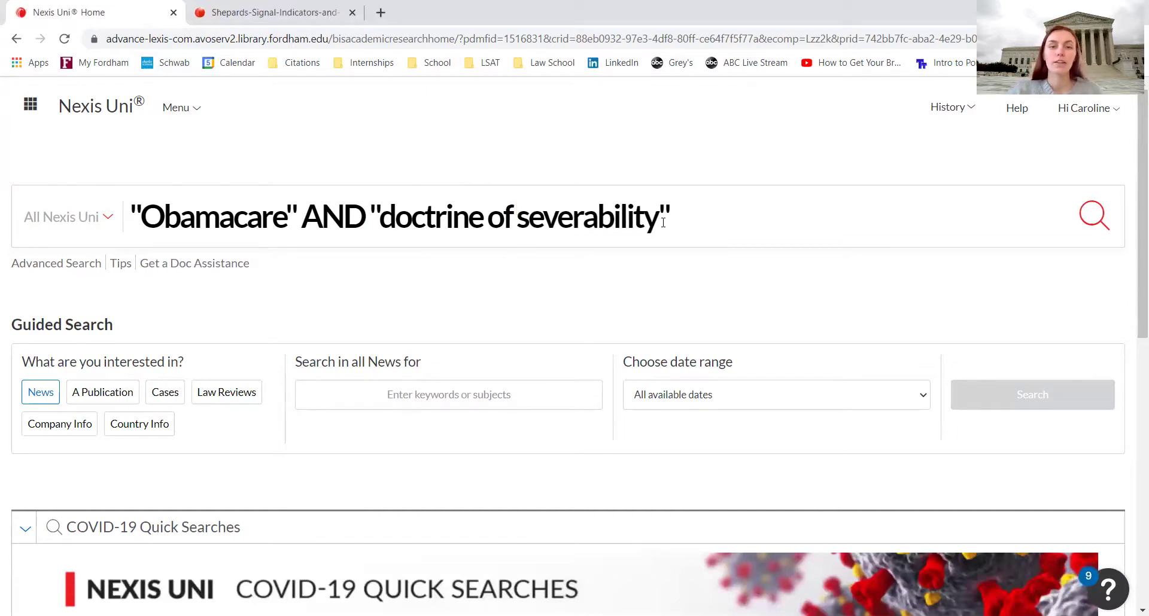
Highlight the phrase doctrine of severability, the term Obamacare and the AND operator to review the multi-word query.
drag(657, 216, 384, 227)
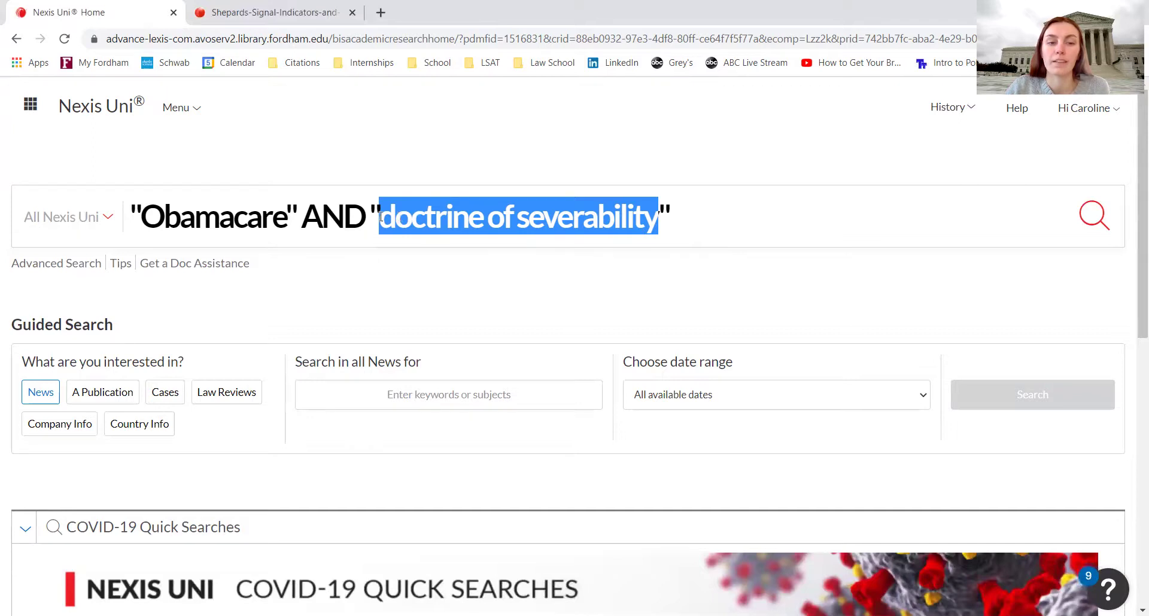
click(341, 218)
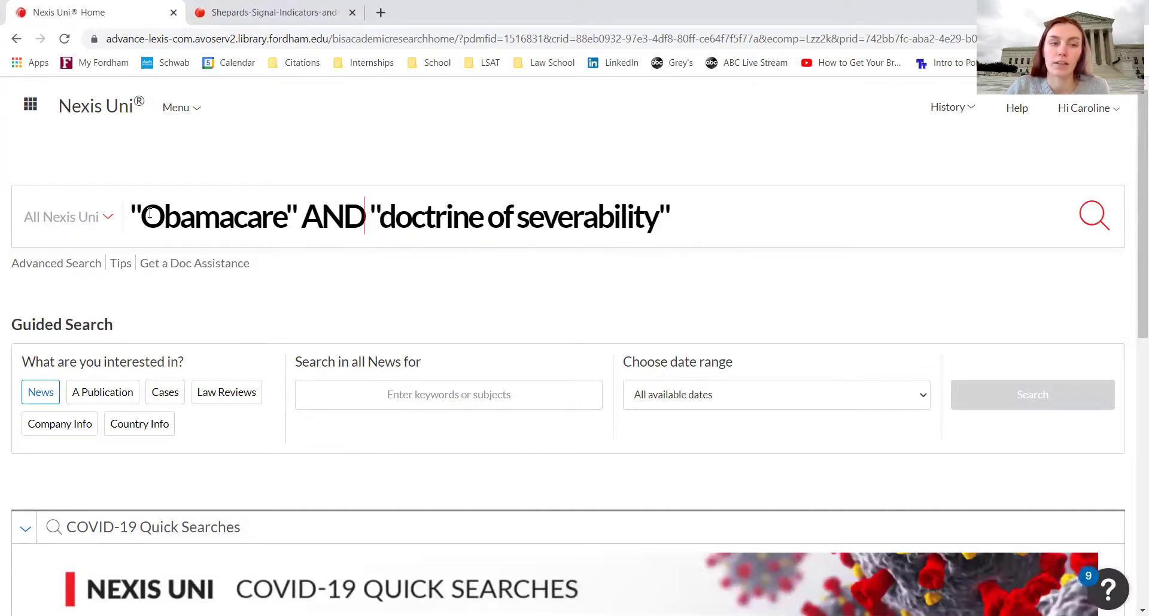
drag(142, 215, 286, 215)
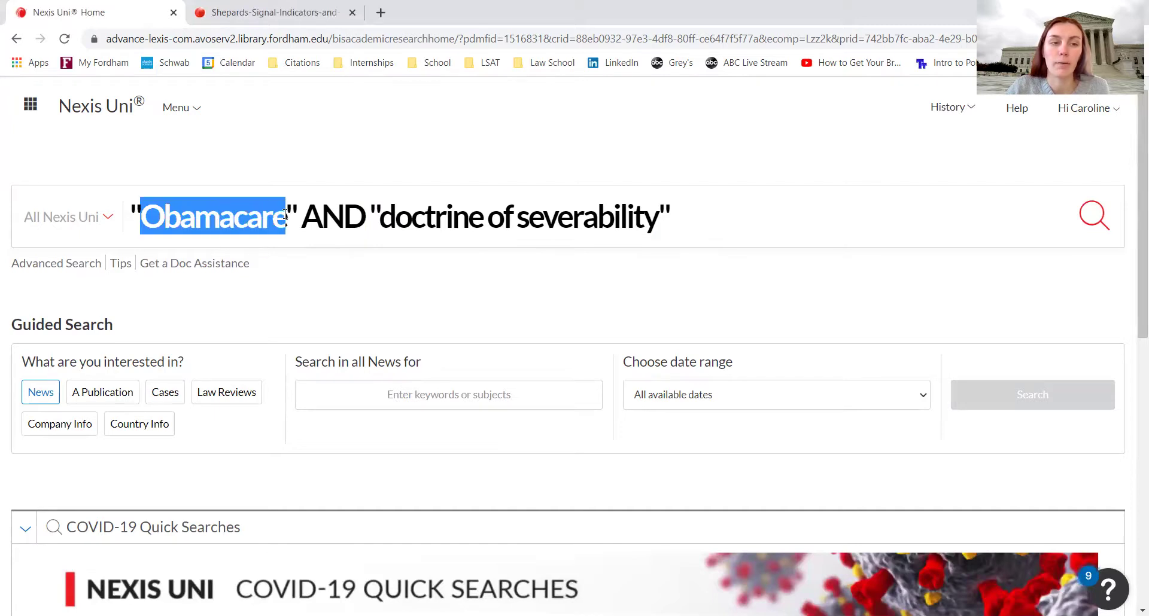
double_click(341, 215)
click(384, 222)
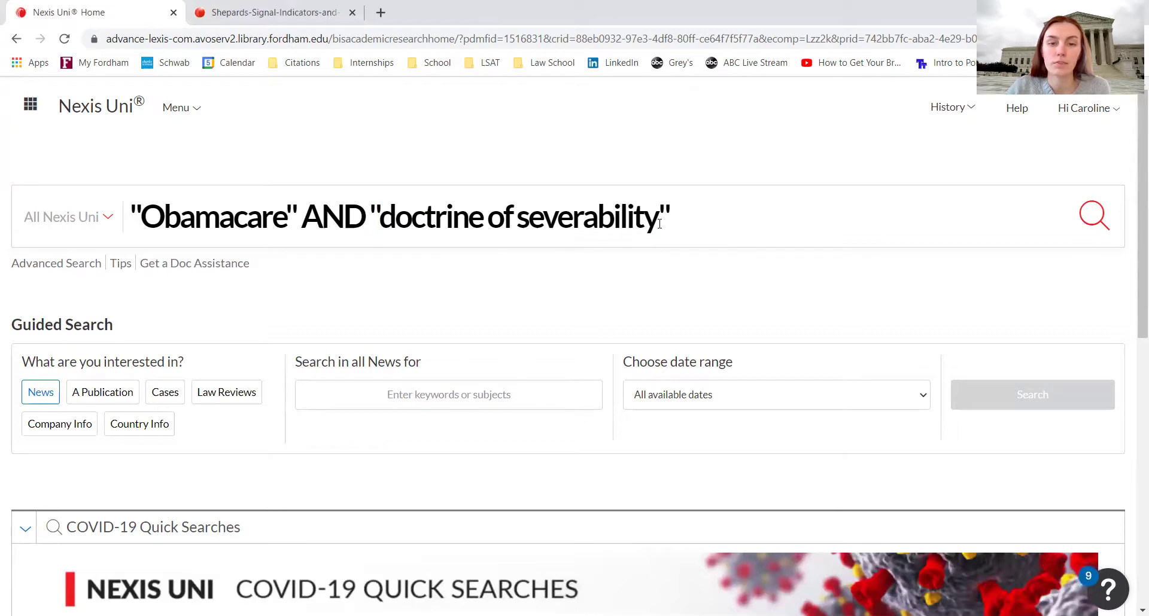
drag(658, 219, 378, 216)
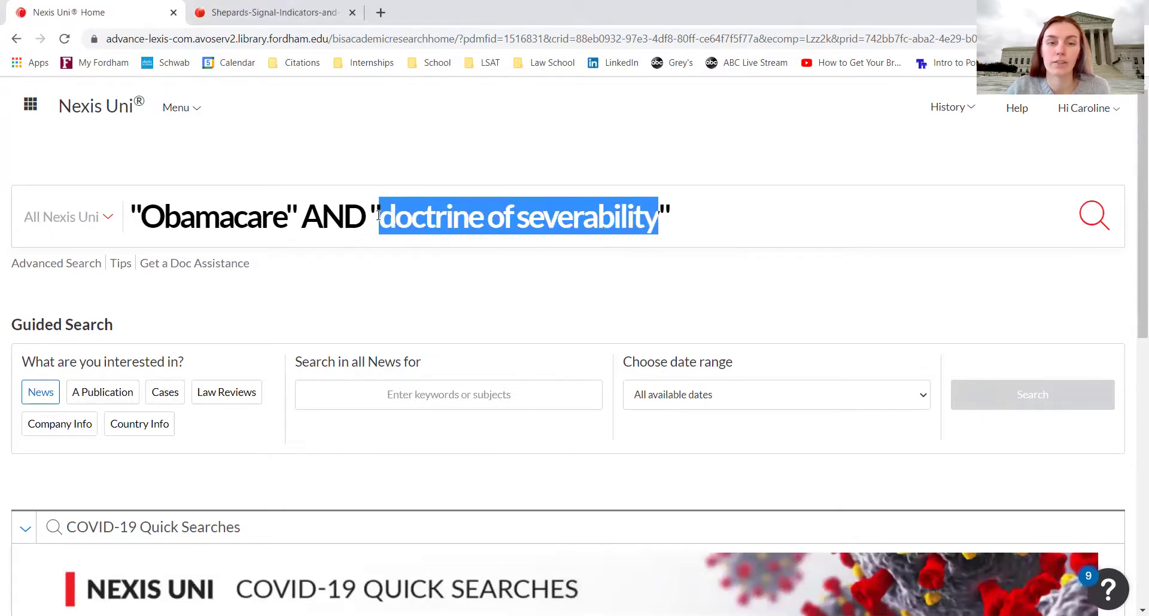
click(720, 229)
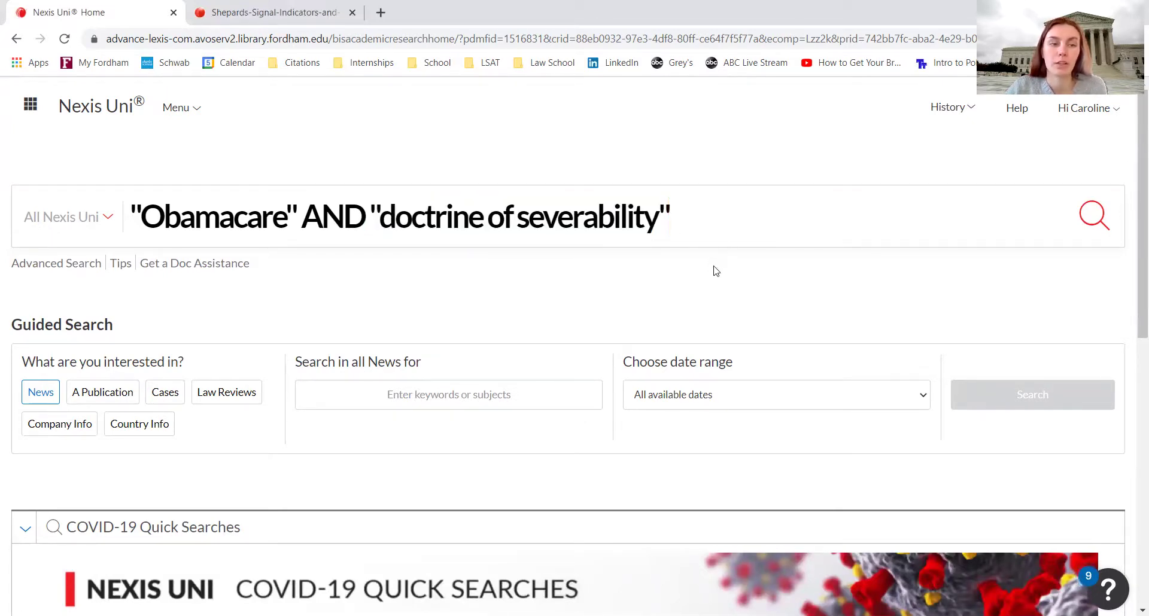
Remove "doctrine of" from the second quoted term, leaving only "severability".
click(518, 217)
drag(518, 217, 378, 217)
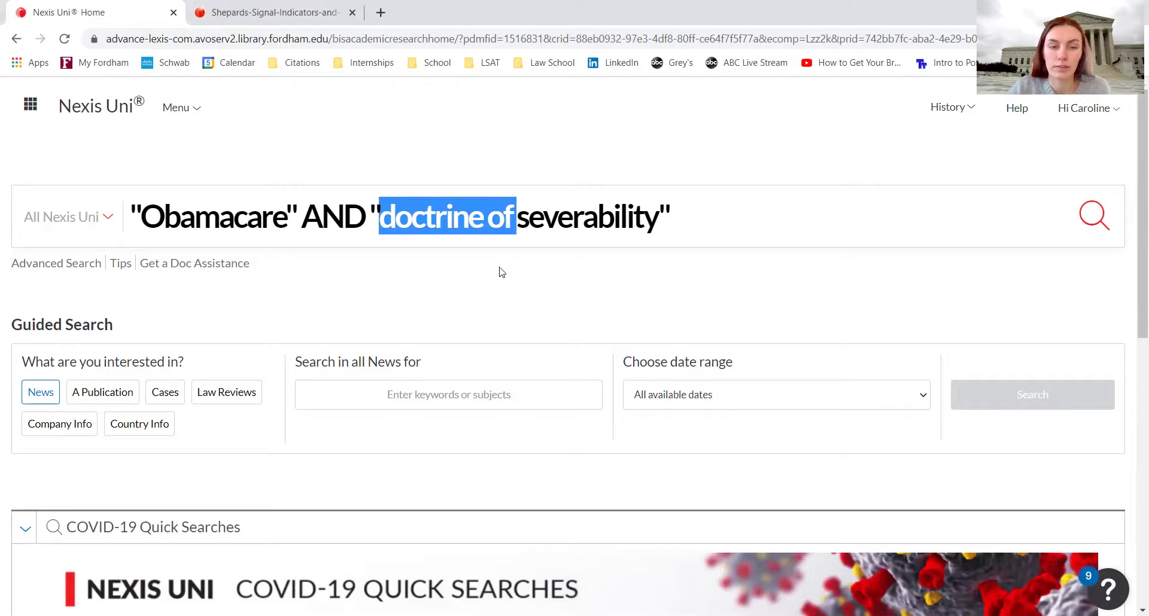
key(BackSpace)
click(577, 220)
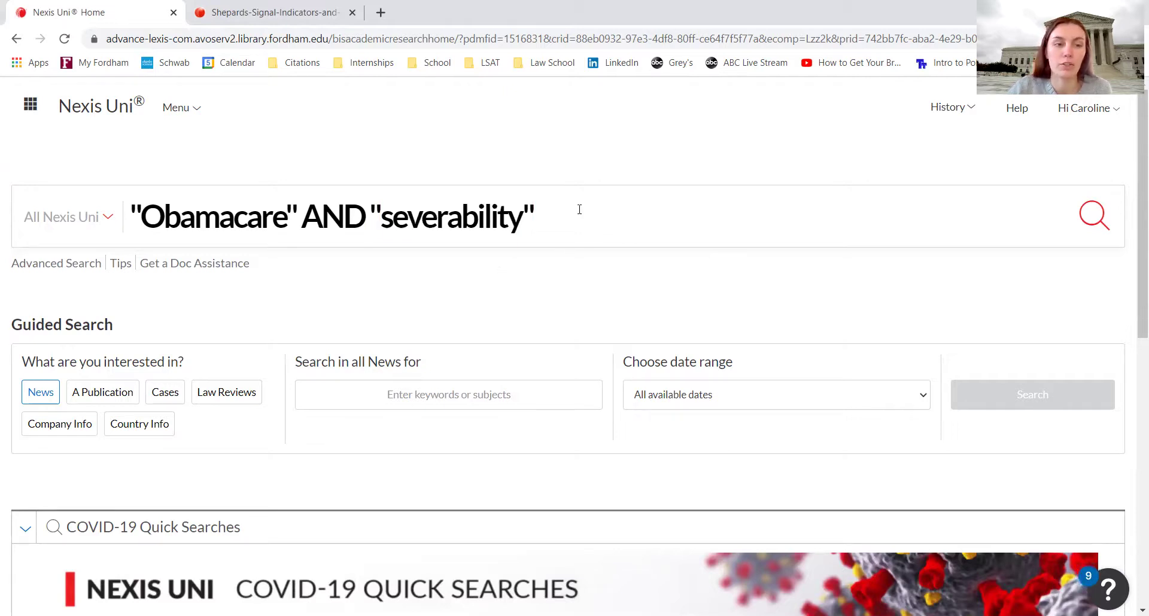
Narrow the search's content collection to Law Reviews and Journals, Cases, and Statutes and Legislation.
click(108, 220)
scroll(398, 260, down, 2)
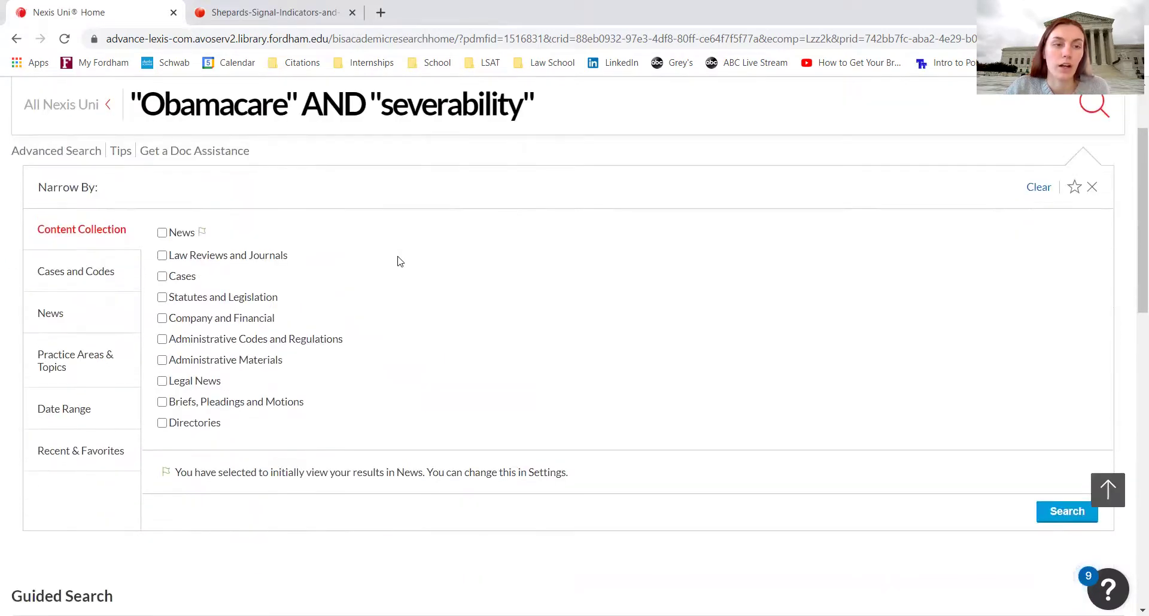
click(162, 256)
click(186, 278)
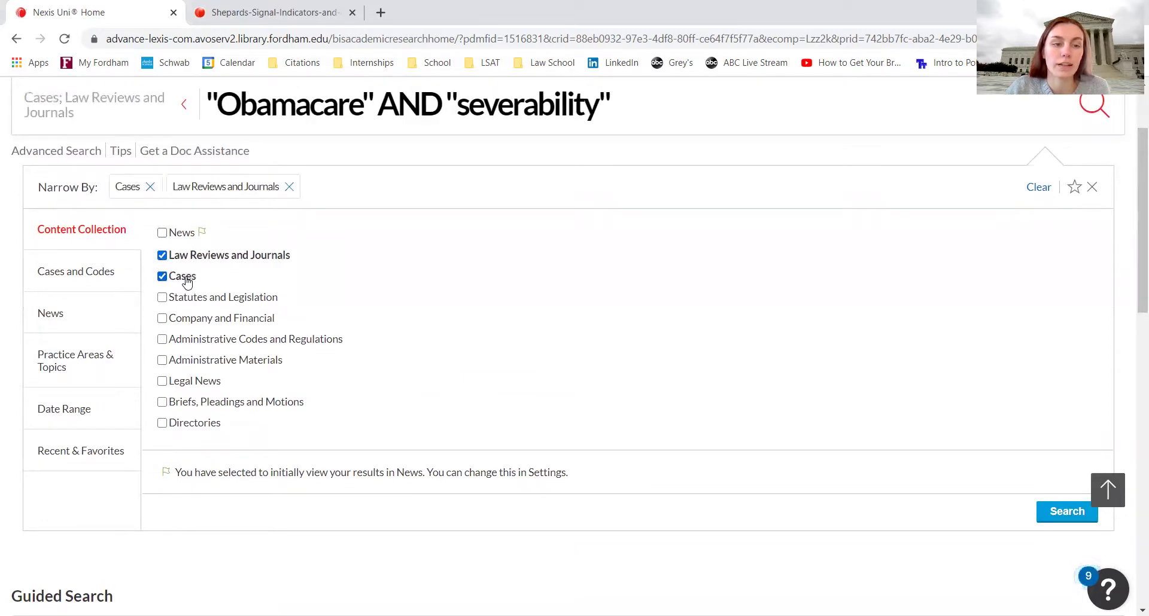
click(209, 299)
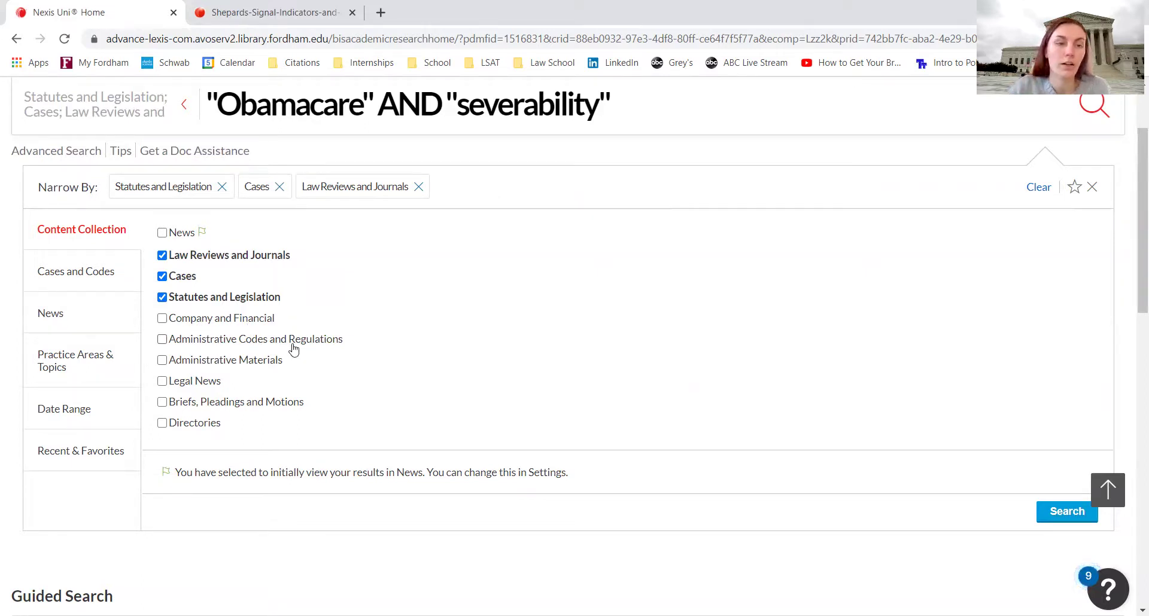
Review the court, circuit and state filter options under Cases and Codes.
click(66, 285)
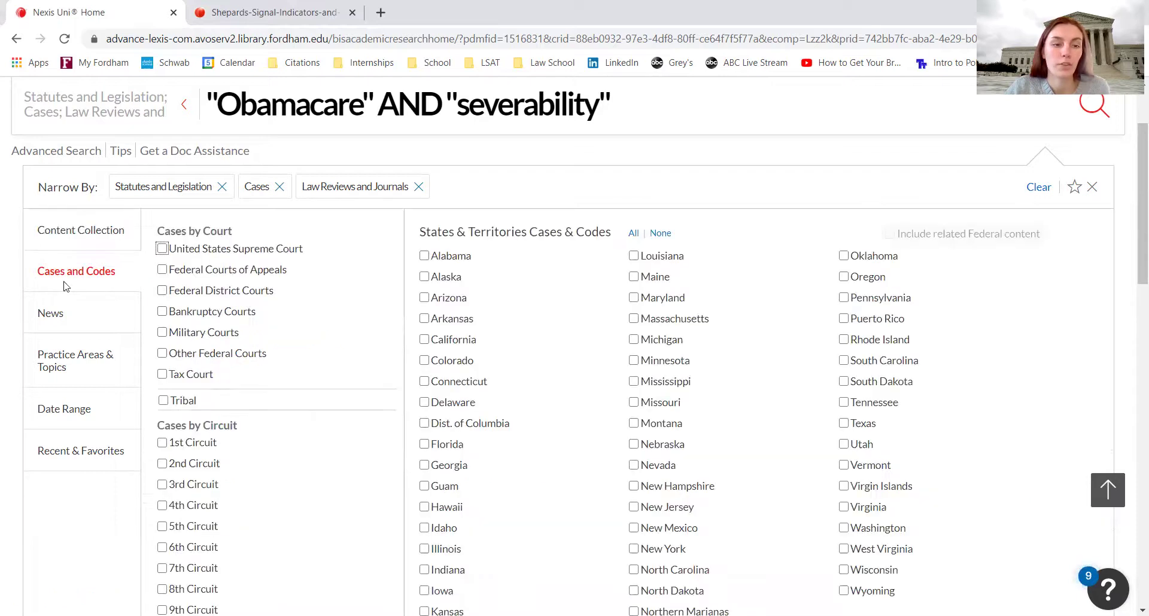
scroll(394, 367, down, 1)
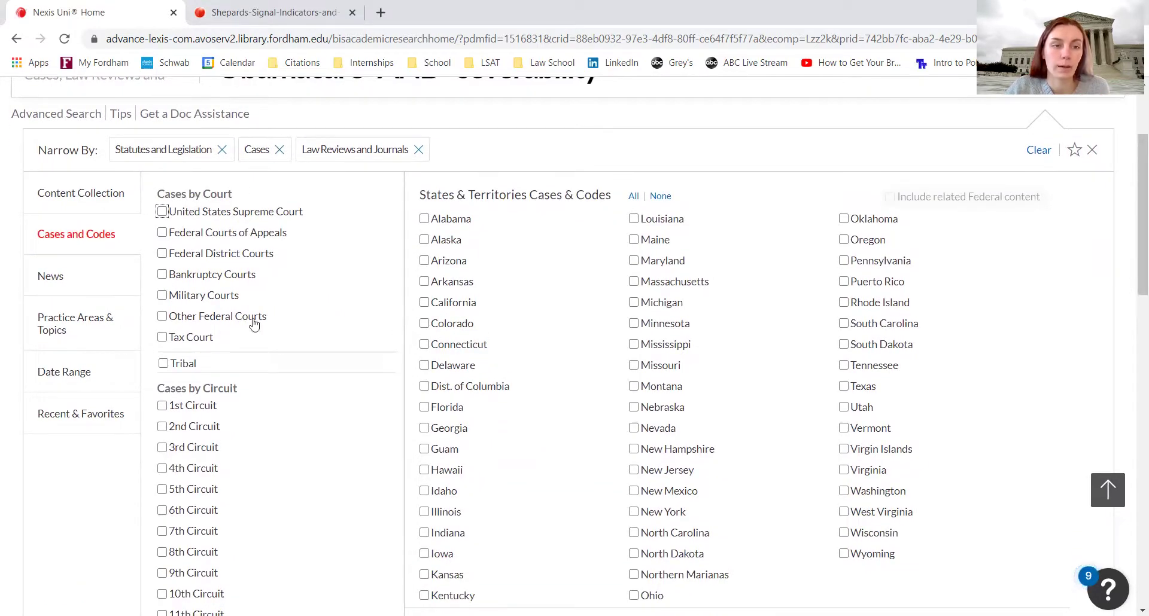
scroll(256, 401, down, 3)
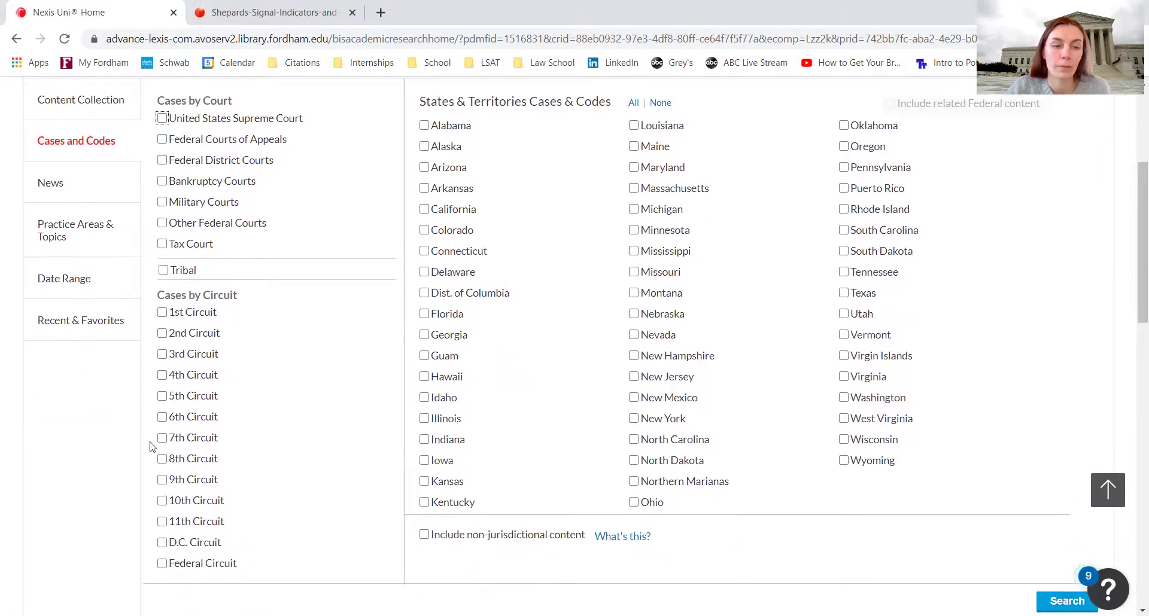
scroll(413, 429, up, 2)
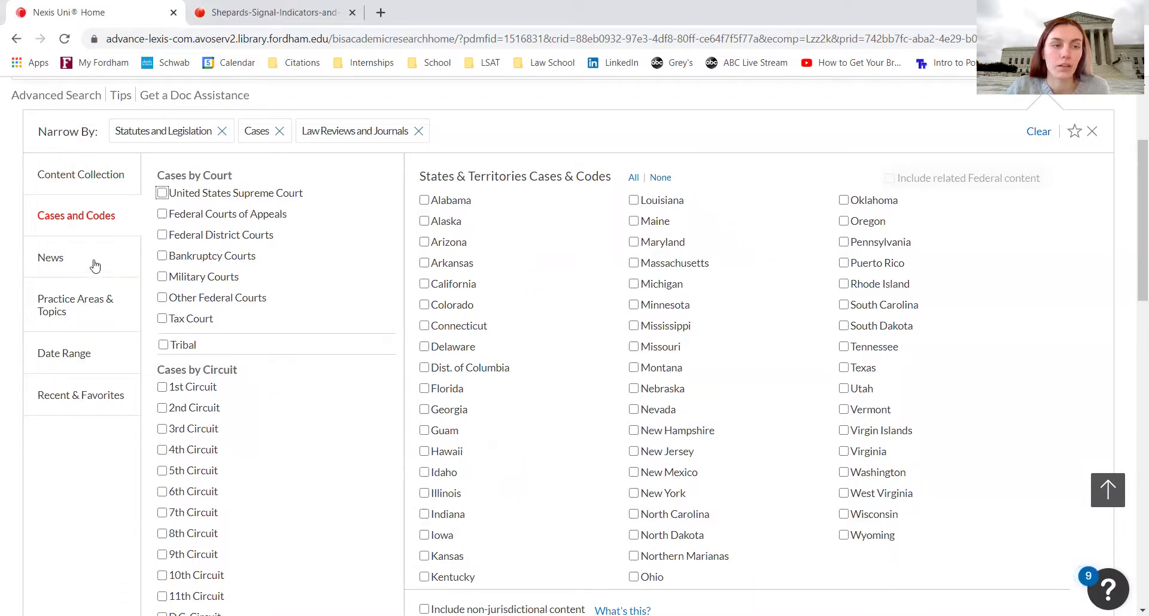
Review the filter options for News, Practice Areas & Topics, and Date Range.
click(73, 258)
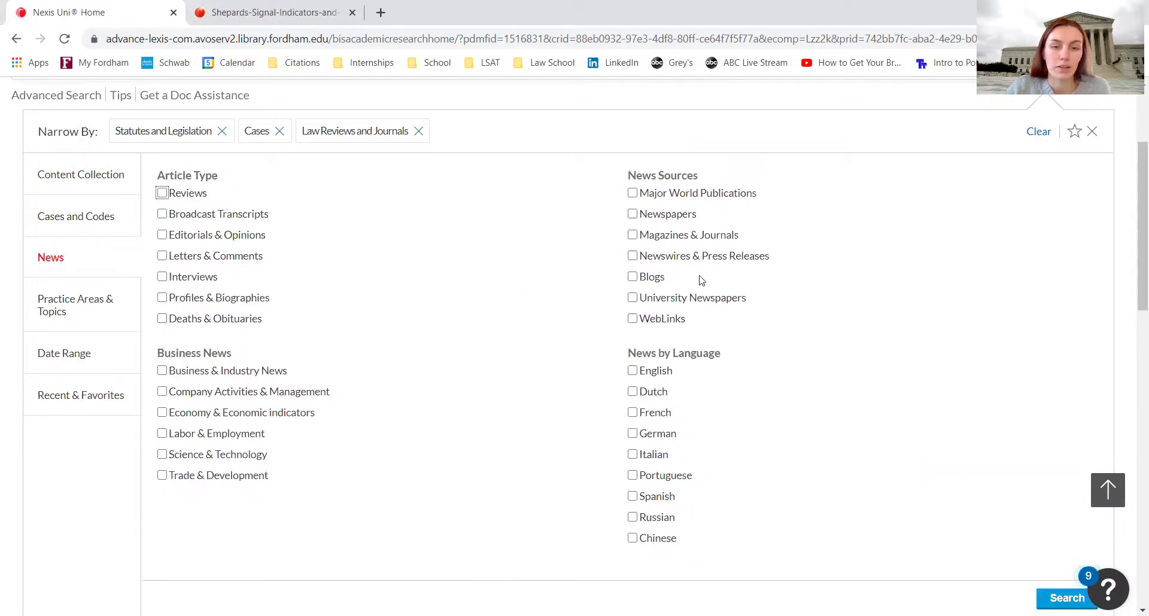
click(86, 319)
scroll(371, 346, down, 2)
scroll(371, 346, up, 1)
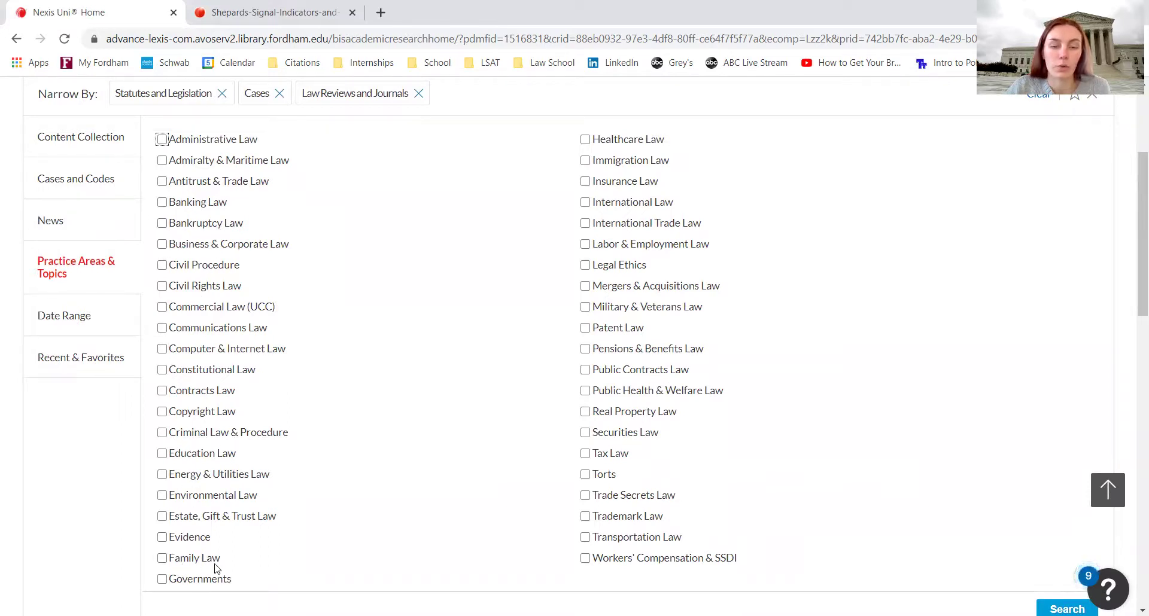
click(92, 324)
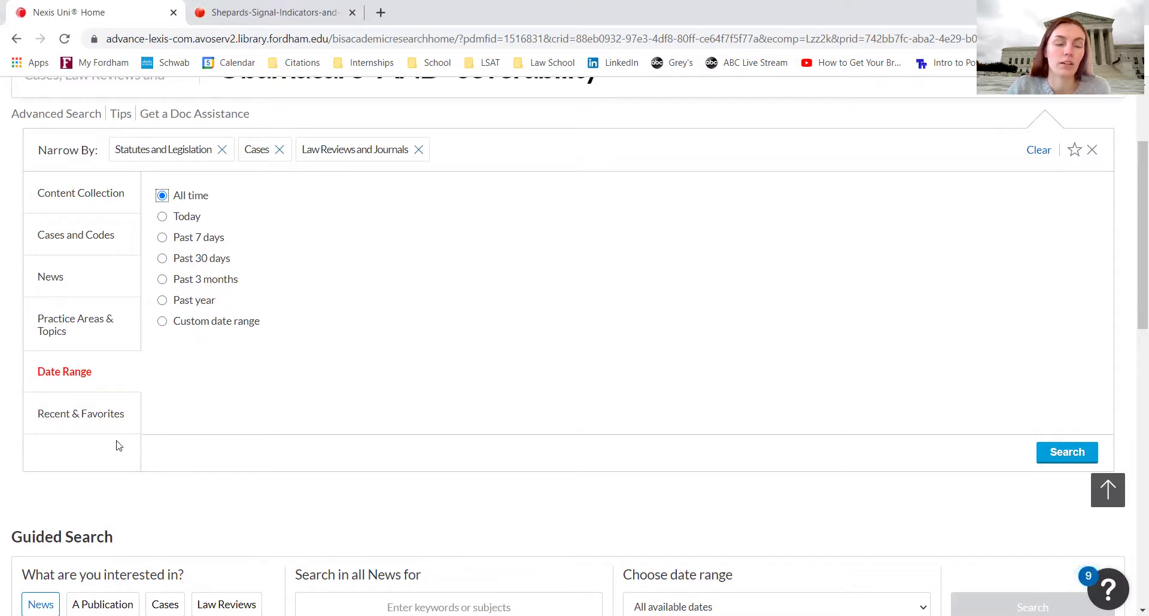
Run the "Obamacare" AND "severability" search with the chosen content collections.
scroll(260, 433, up, 3)
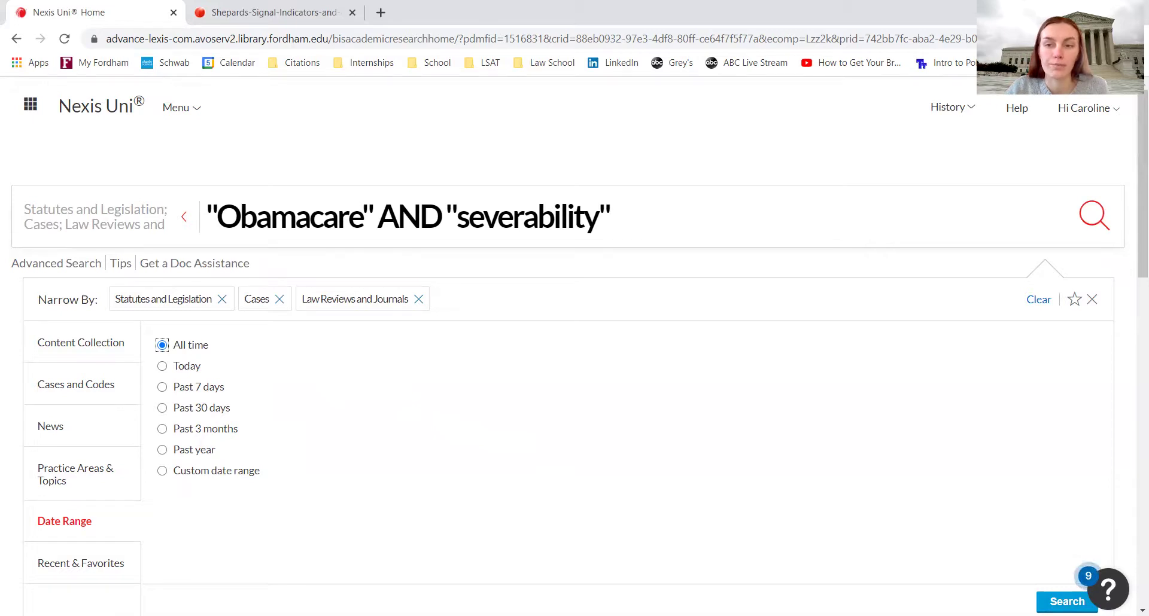
click(1106, 228)
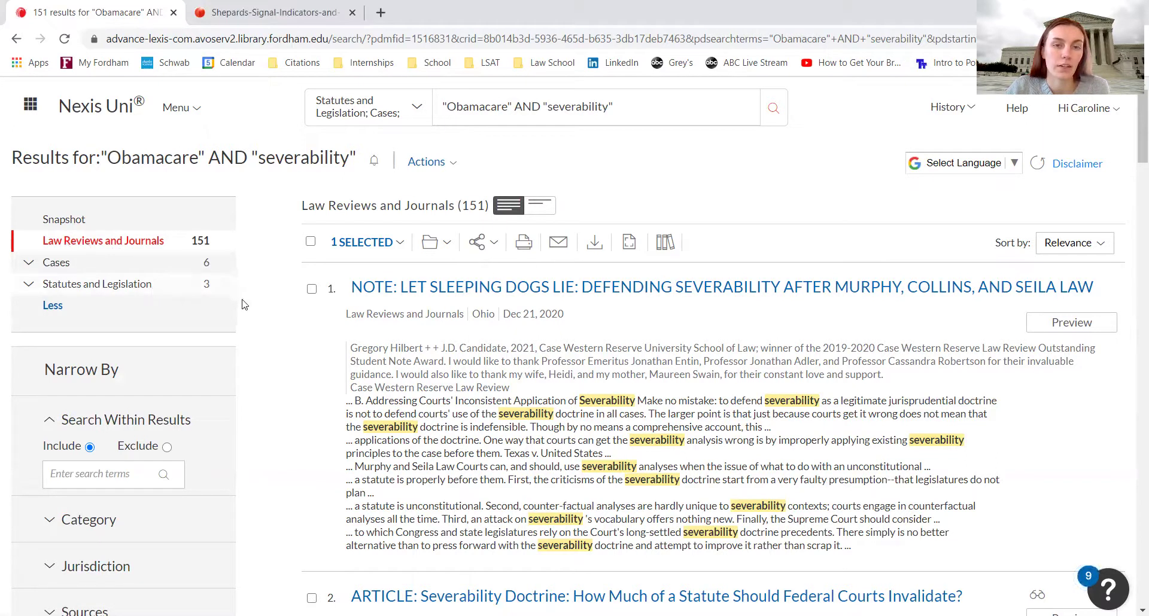
Show the Cases results, highlight the search query, and look through the listed cases and their signal indicators.
scroll(253, 311, down, 2)
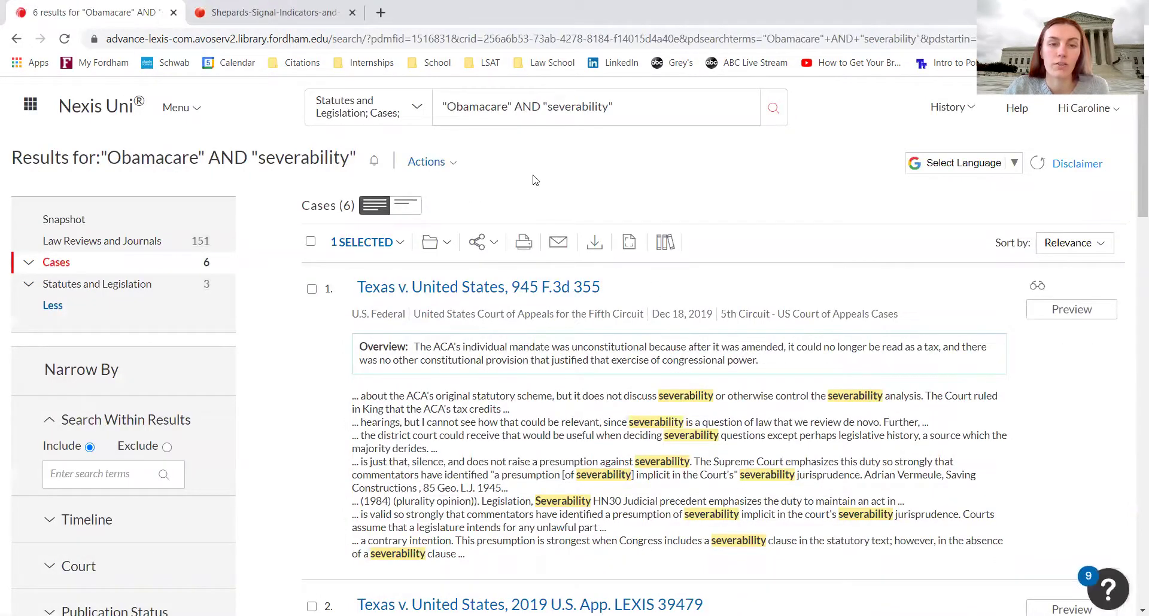
drag(441, 103, 613, 108)
click(621, 117)
scroll(939, 382, down, 10)
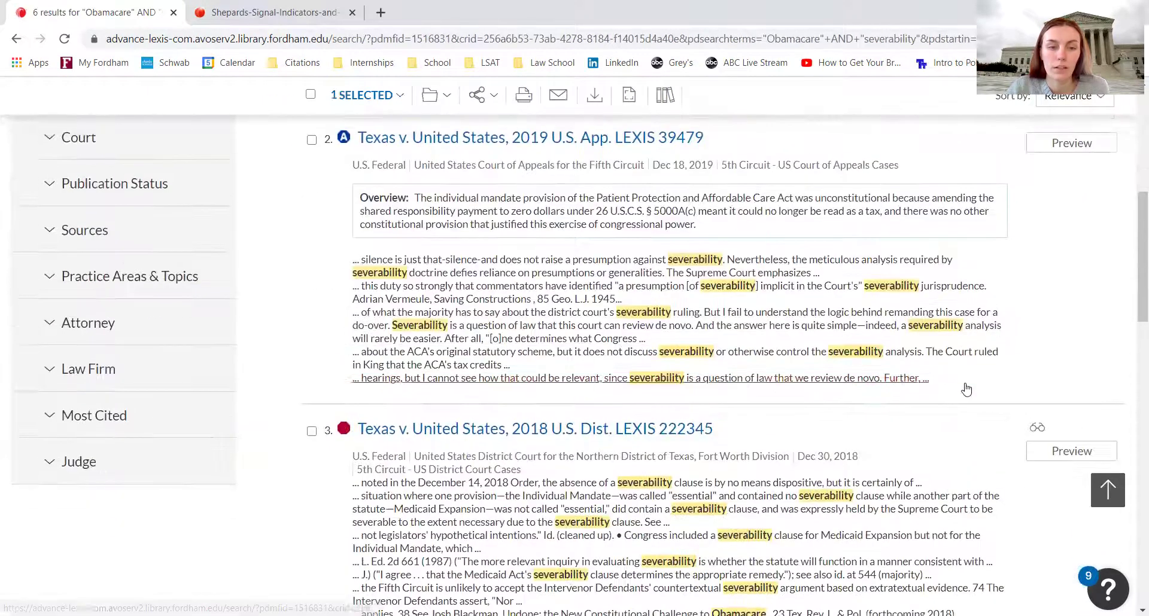
scroll(965, 389, down, 15)
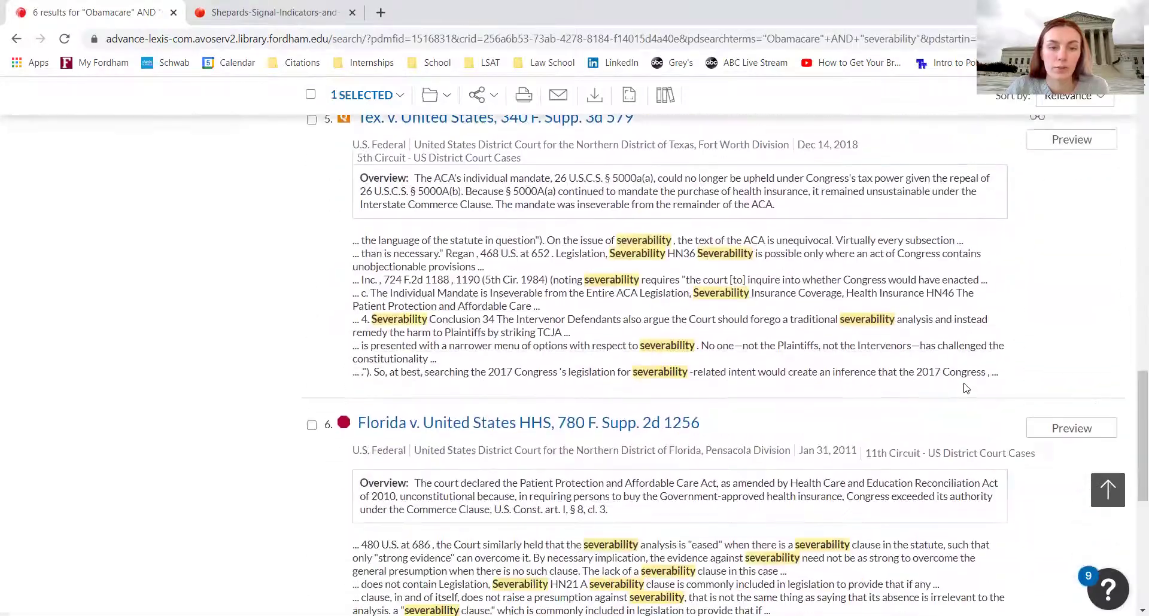
scroll(966, 389, down, 2)
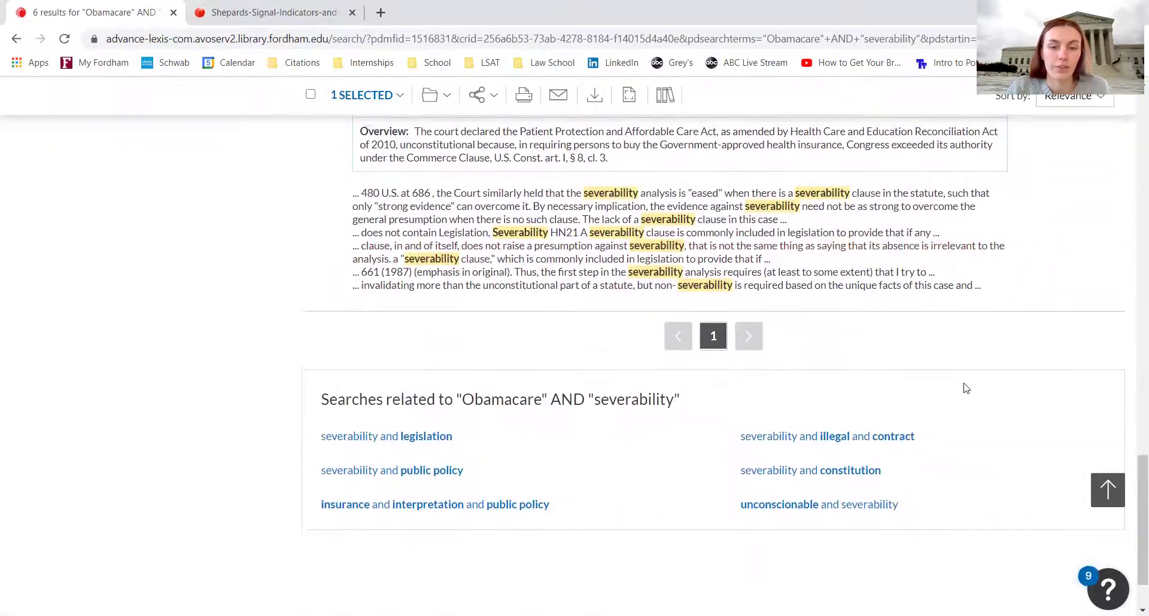
scroll(965, 386, up, 4)
scroll(966, 389, up, 20)
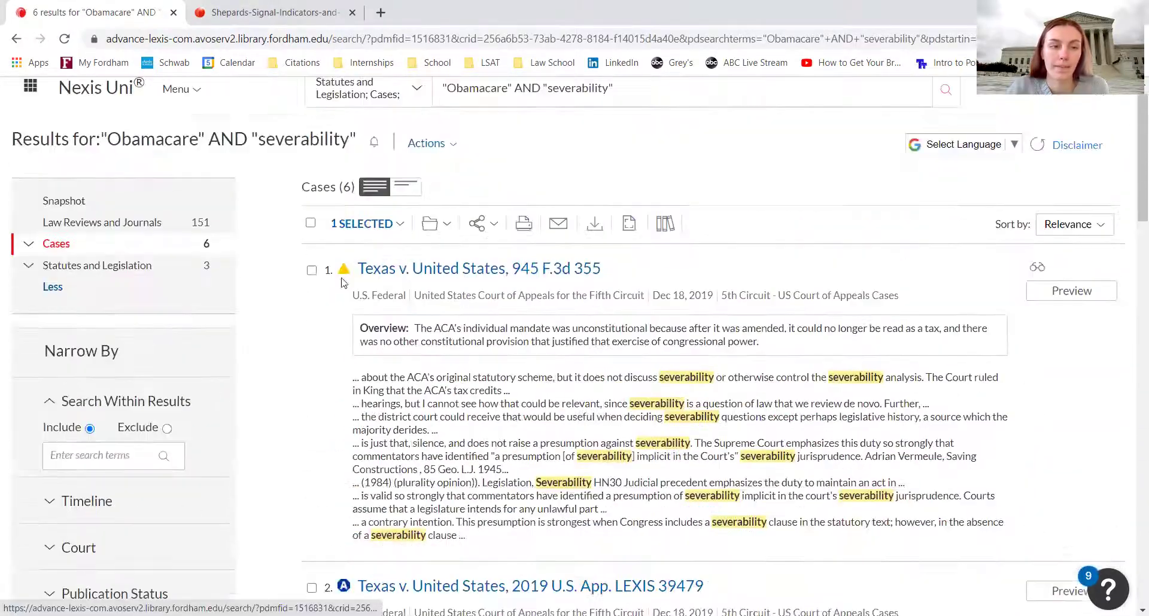
Switch the results to Law Reviews and Journals and look through the listed articles.
click(162, 226)
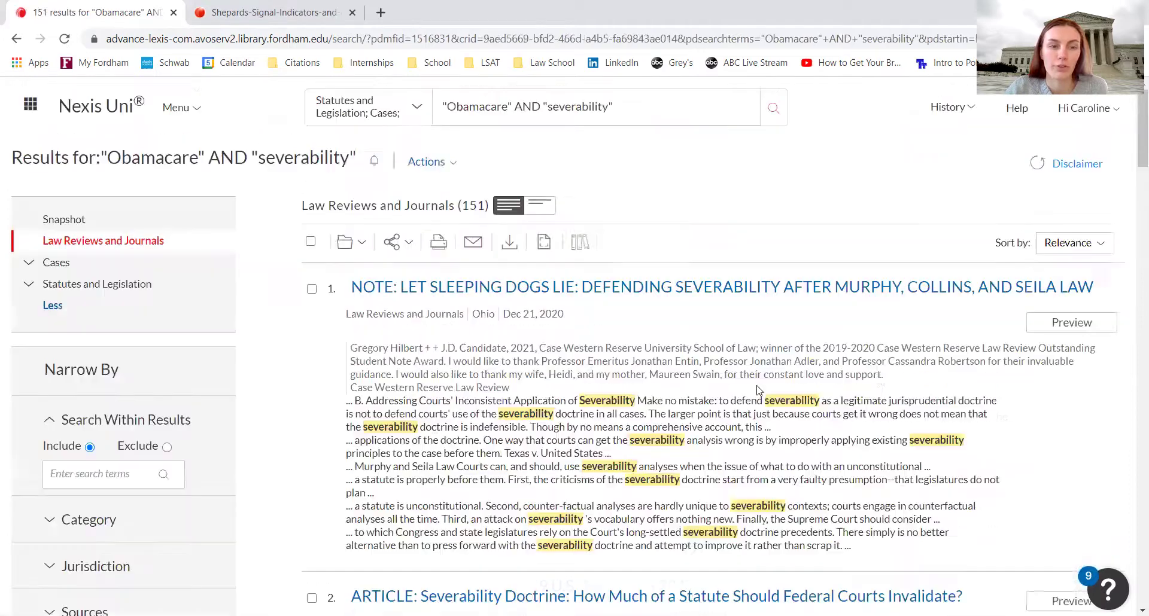
scroll(927, 356, down, 8)
scroll(927, 356, down, 9)
scroll(927, 356, down, 4)
drag(1132, 311, 1132, 124)
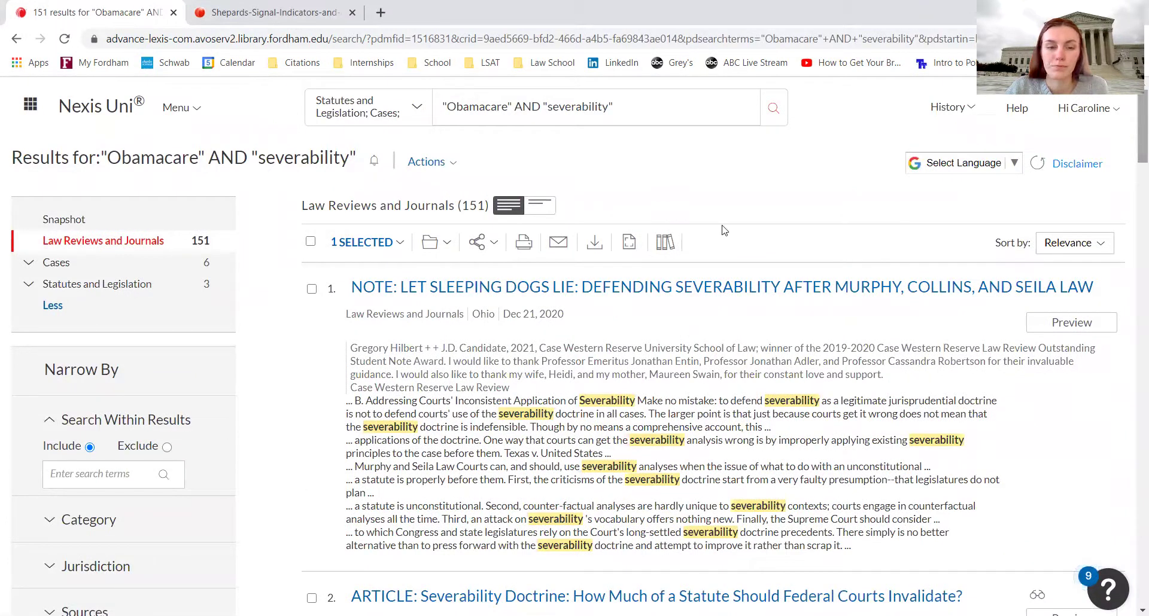
Open the article "Severability Doctrine: How Much of a Statute Should Federal Courts Invalidate?" and skim its heading and introduction.
scroll(600, 311, down, 4)
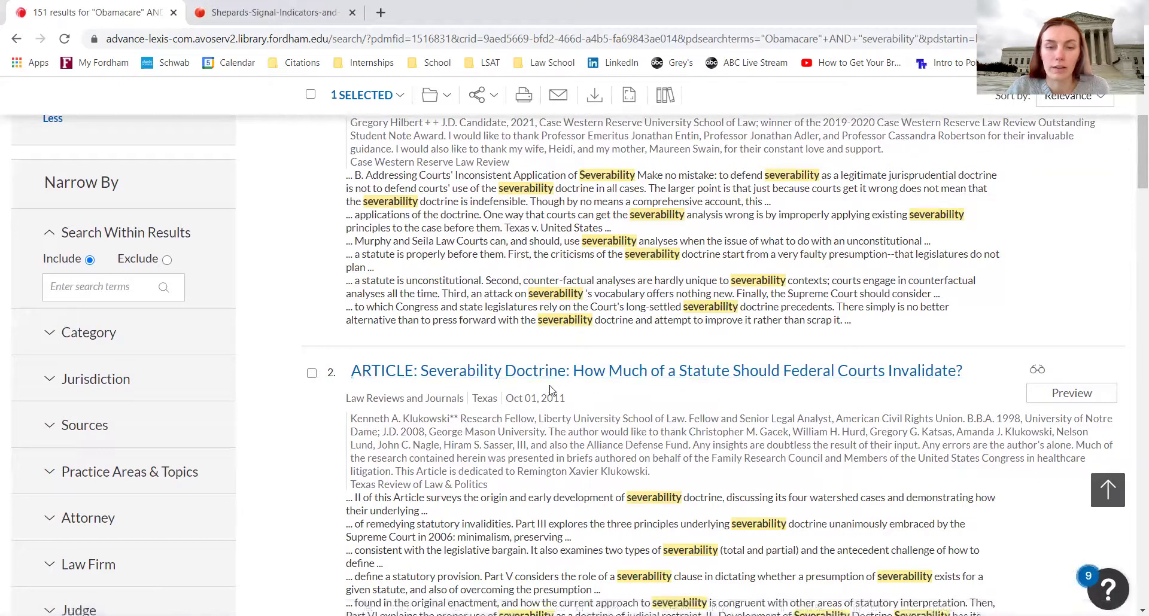
click(569, 374)
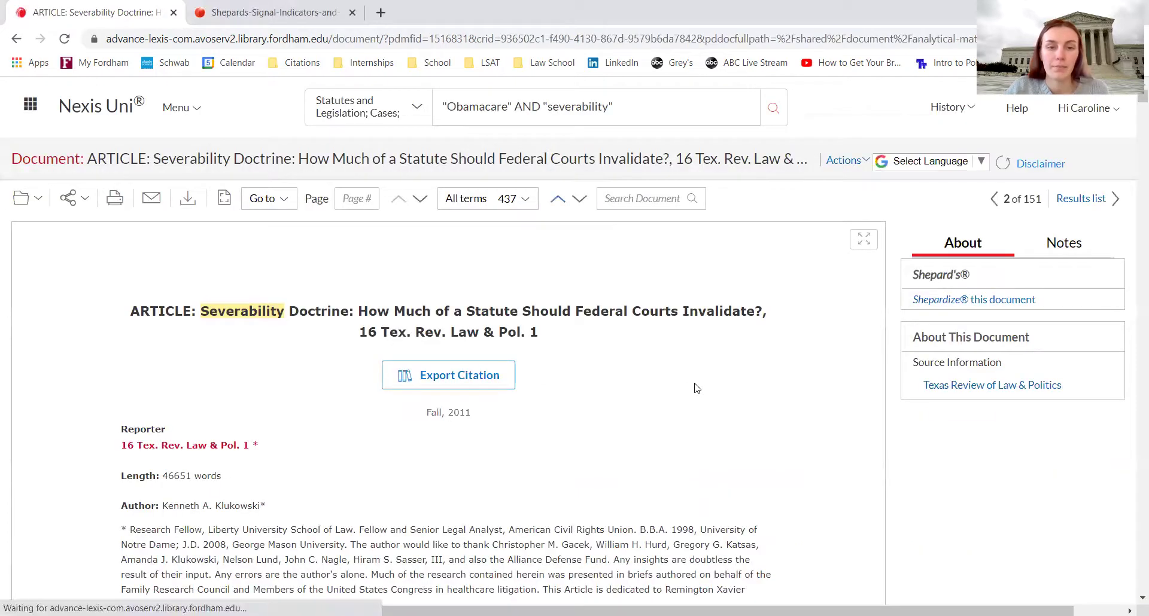
scroll(696, 387, down, 3)
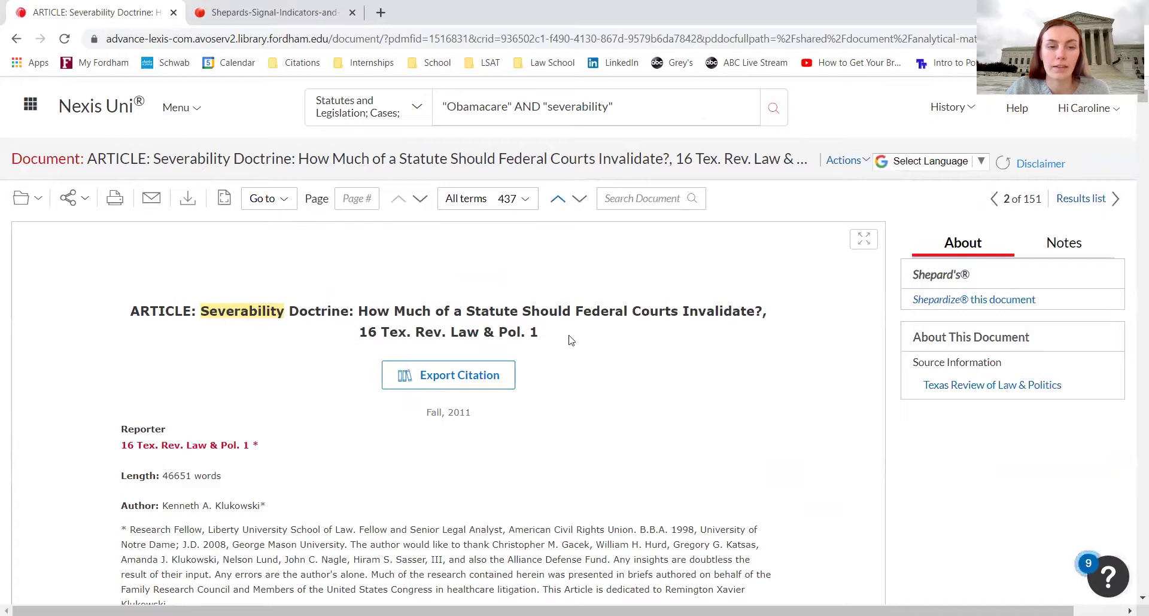
scroll(766, 443, down, 4)
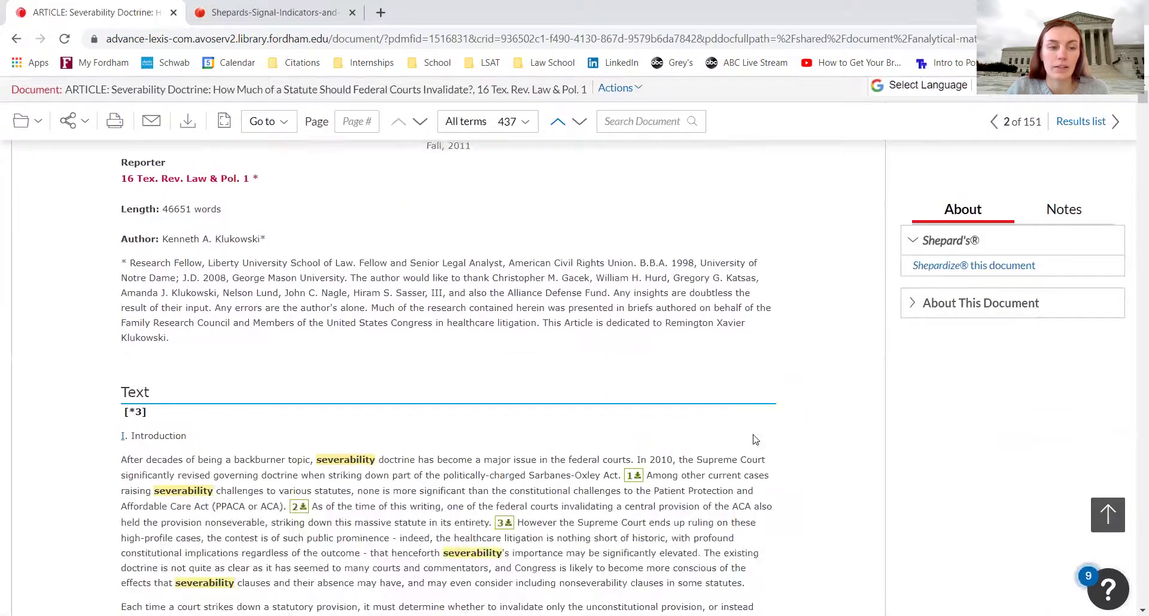
scroll(195, 331, down, 2)
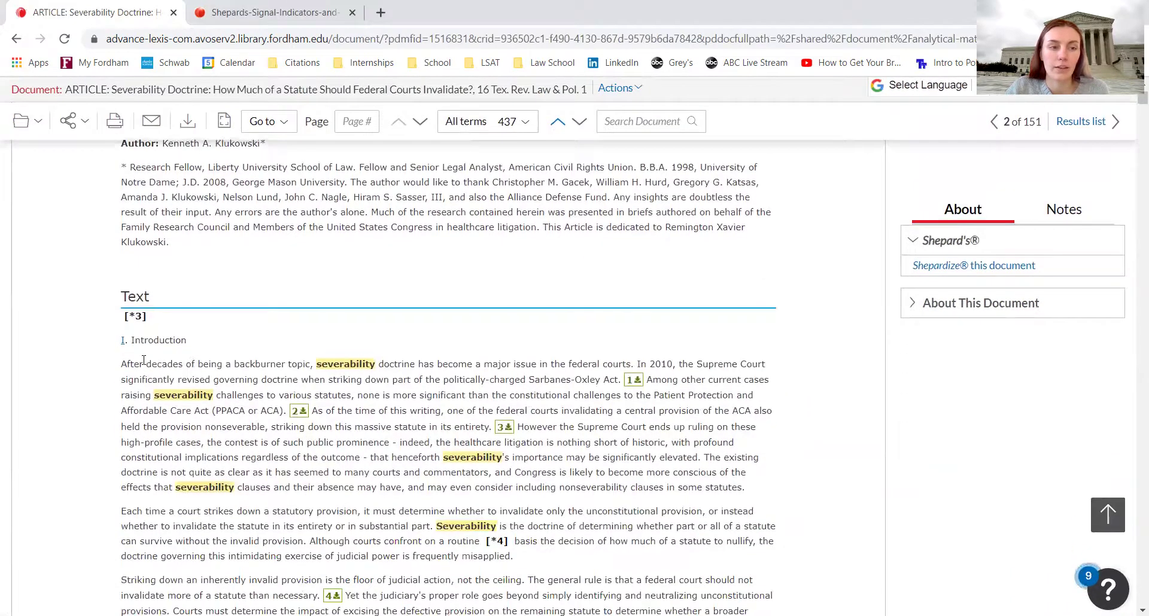
scroll(143, 359, up, 3)
scroll(380, 367, up, 1)
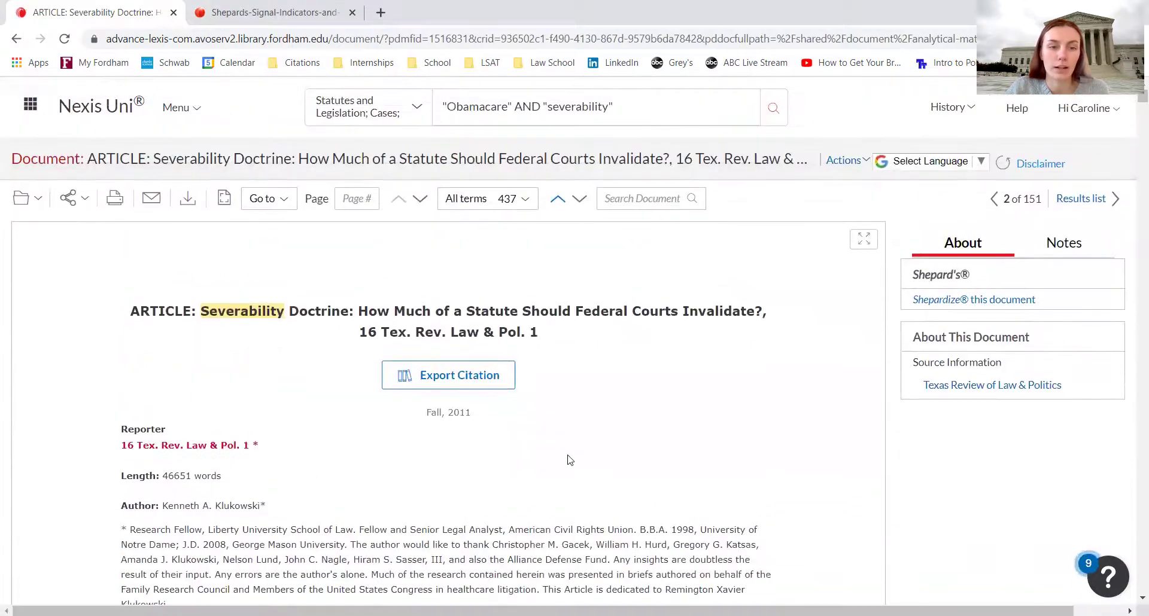
Skim the article's body for the highlighted severability passages, ending back at its heading.
scroll(566, 442, down, 10)
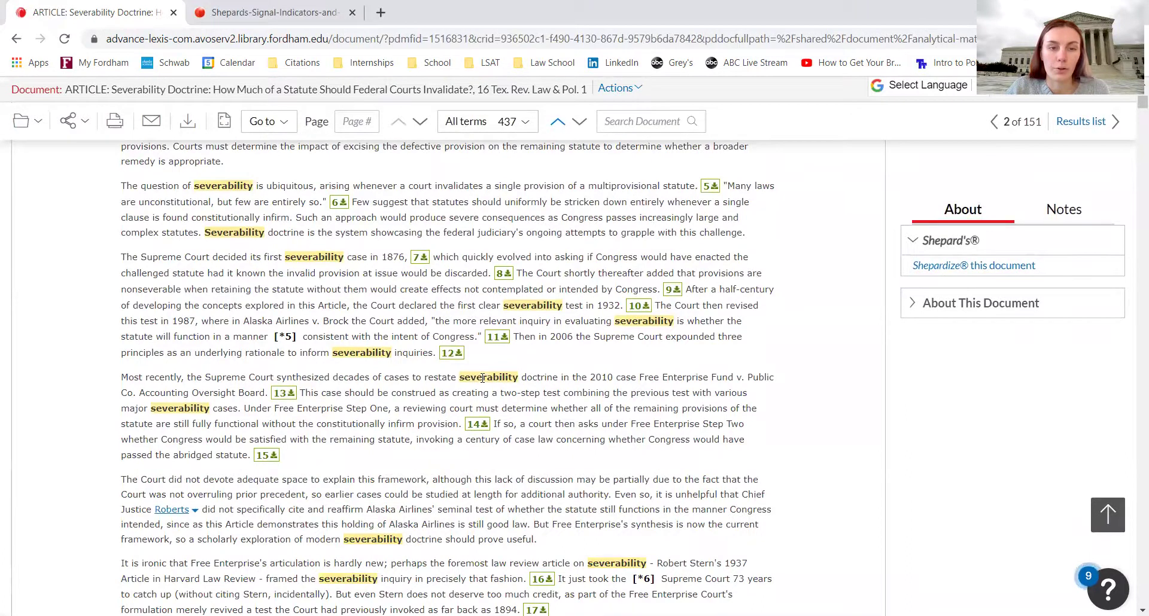
scroll(649, 364, down, 5)
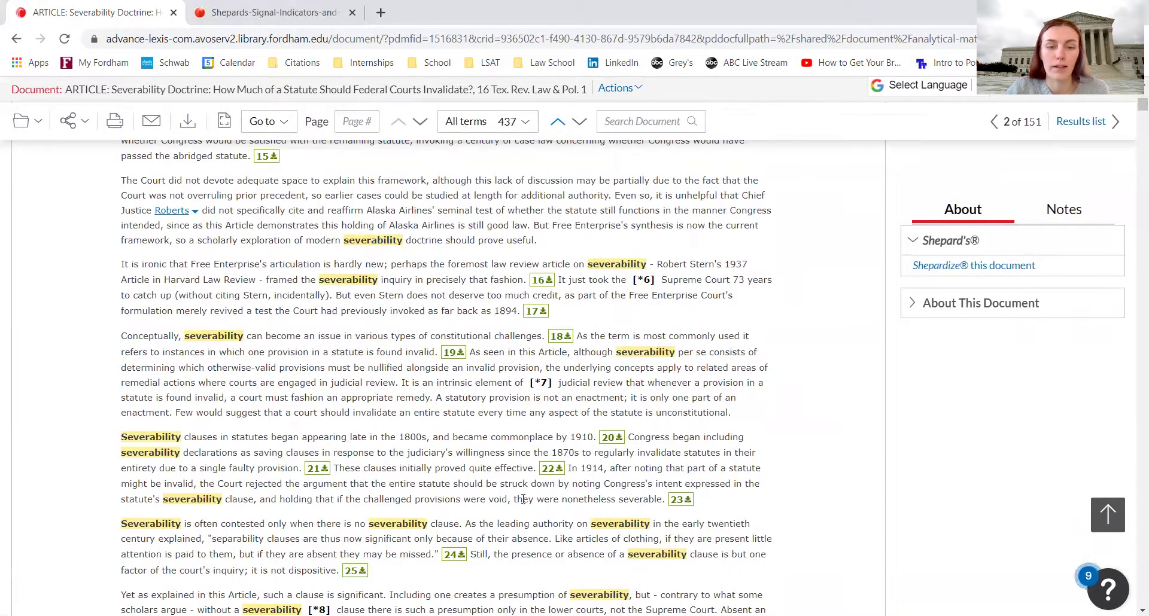
scroll(569, 469, down, 9)
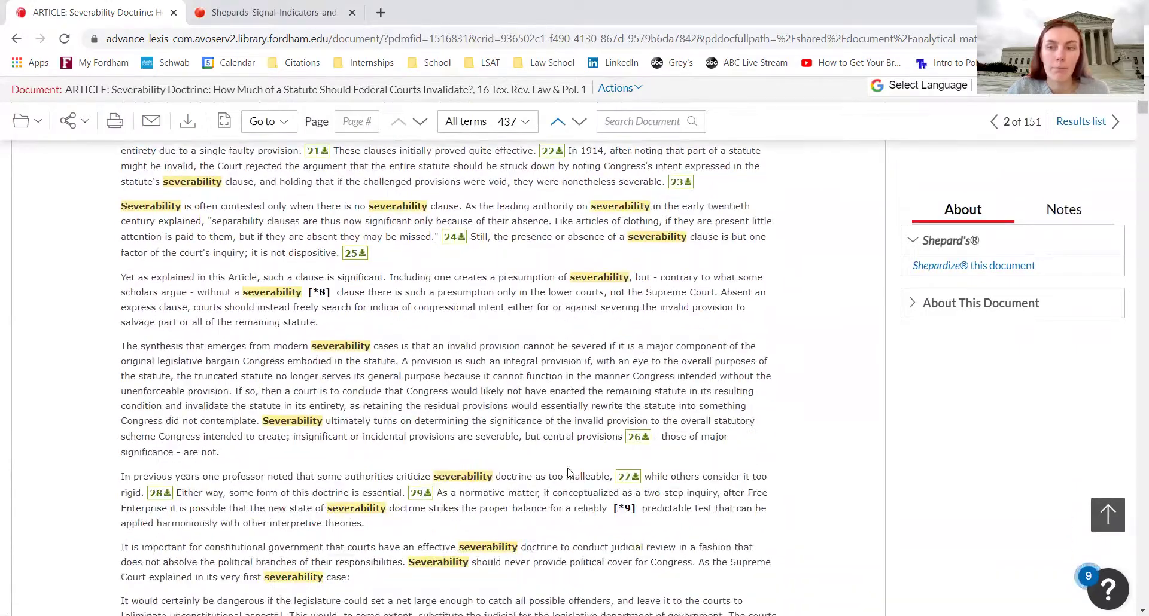
scroll(569, 472, down, 3)
scroll(571, 467, up, 12)
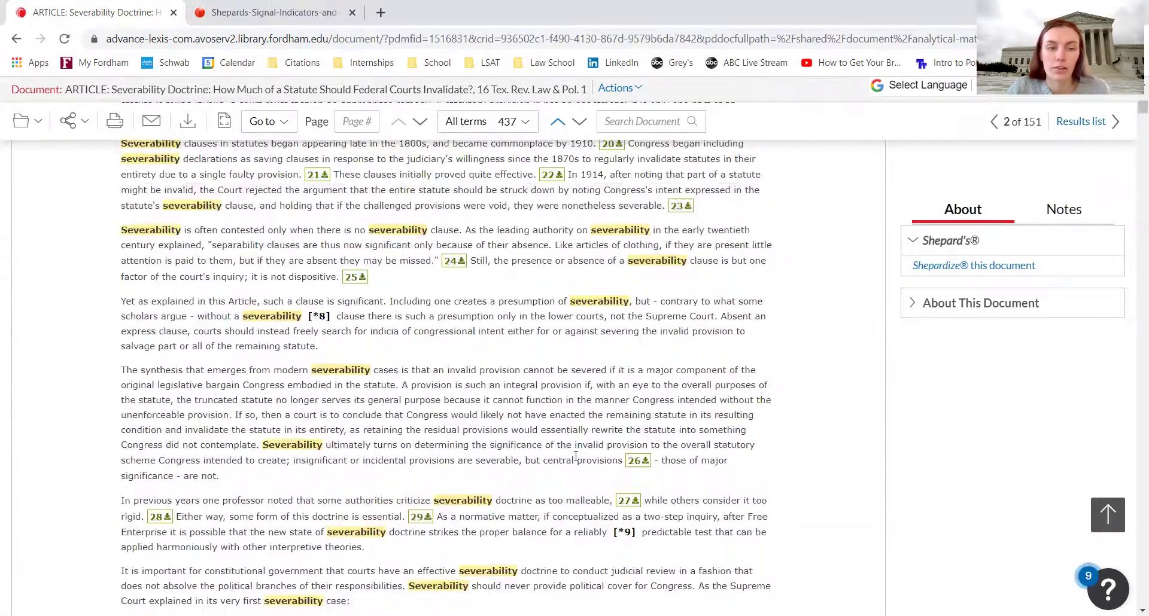
scroll(576, 459, up, 15)
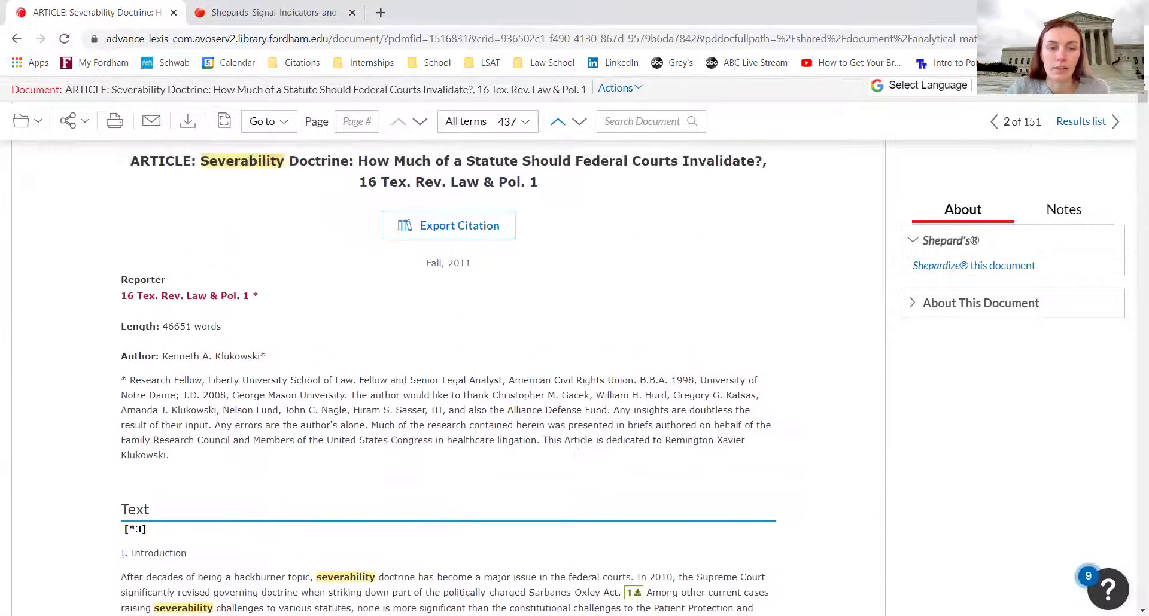
scroll(593, 461, up, 2)
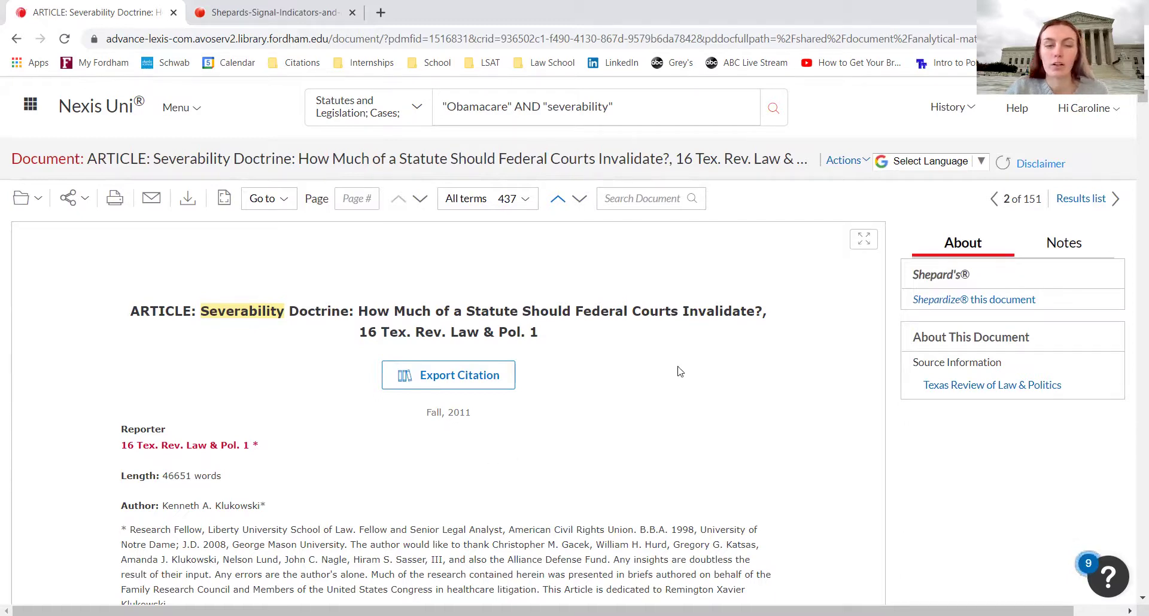
Examine the footnotes near the end of the article for the cases and law review sources they cite.
scroll(676, 372, down, 3)
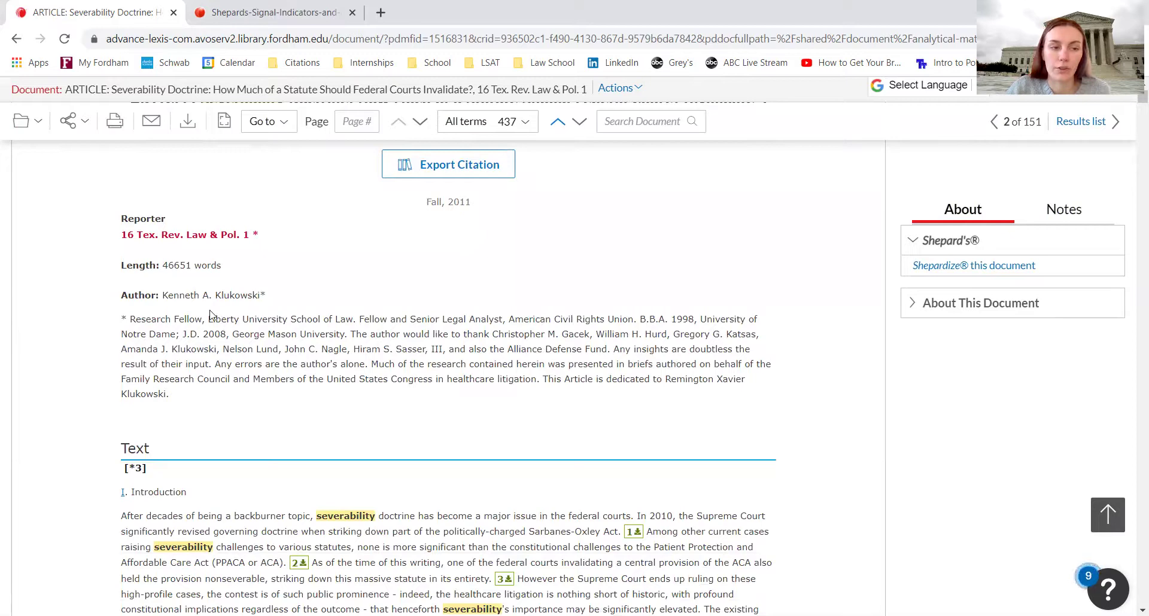
scroll(512, 314, down, 5)
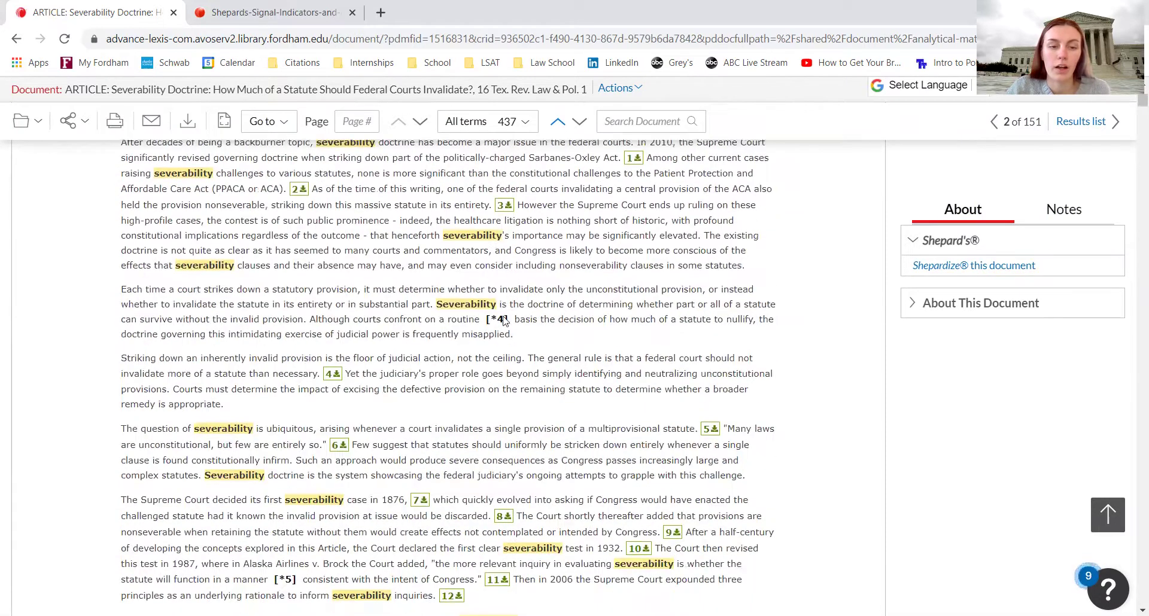
scroll(575, 352, down, 20)
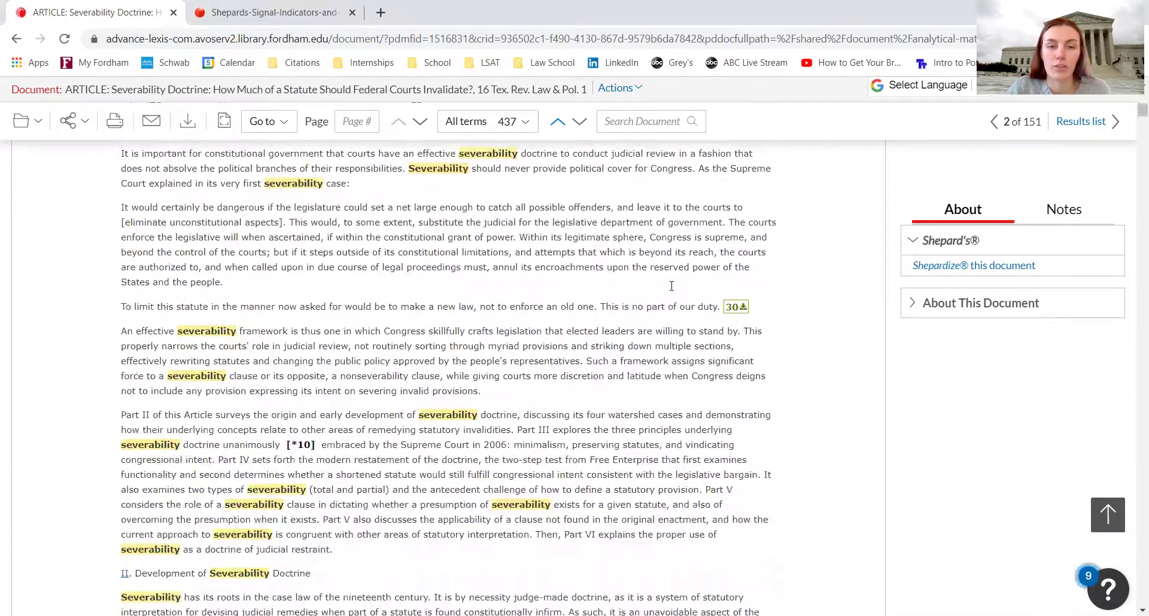
drag(1133, 130, 1133, 366)
scroll(409, 364, up, 10)
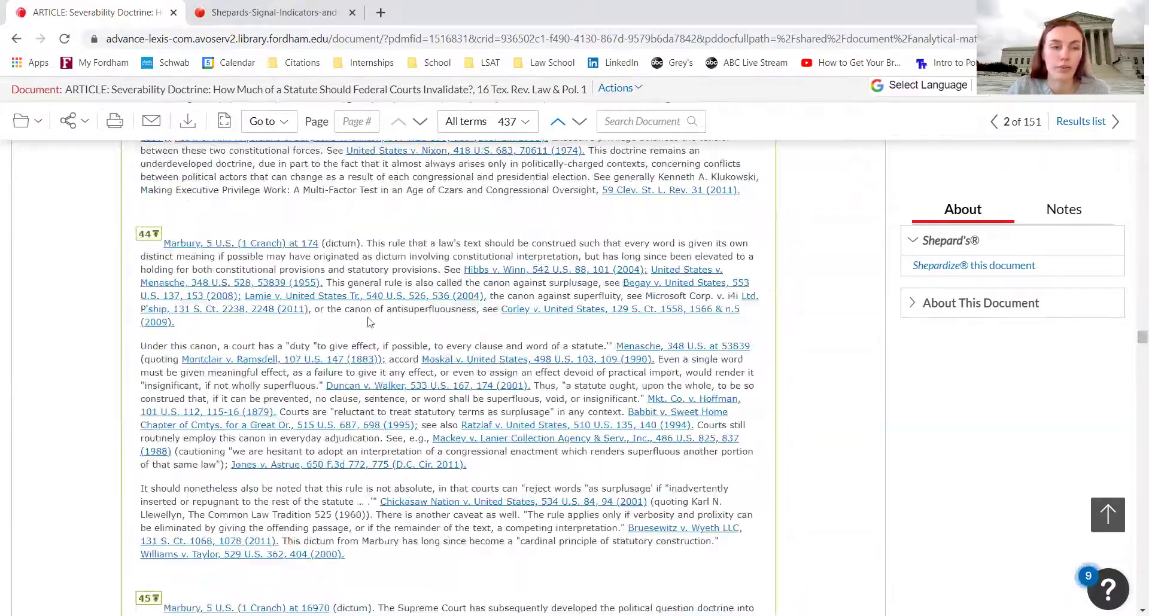
scroll(370, 311, up, 1)
scroll(370, 311, up, 3)
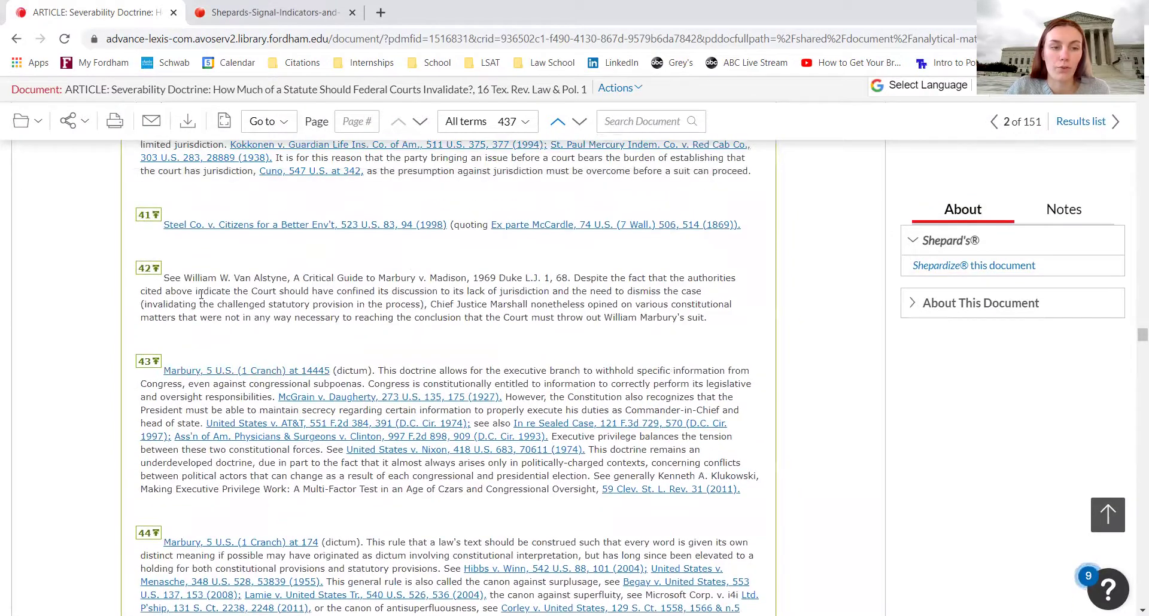
scroll(255, 290, up, 5)
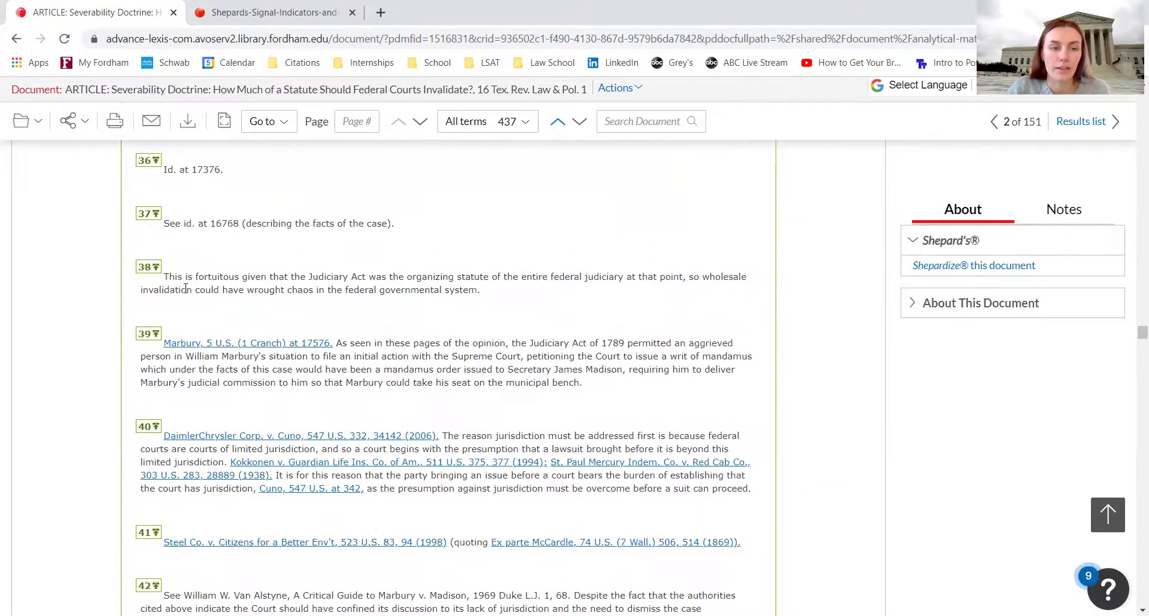
scroll(431, 288, up, 4)
scroll(219, 280, up, 6)
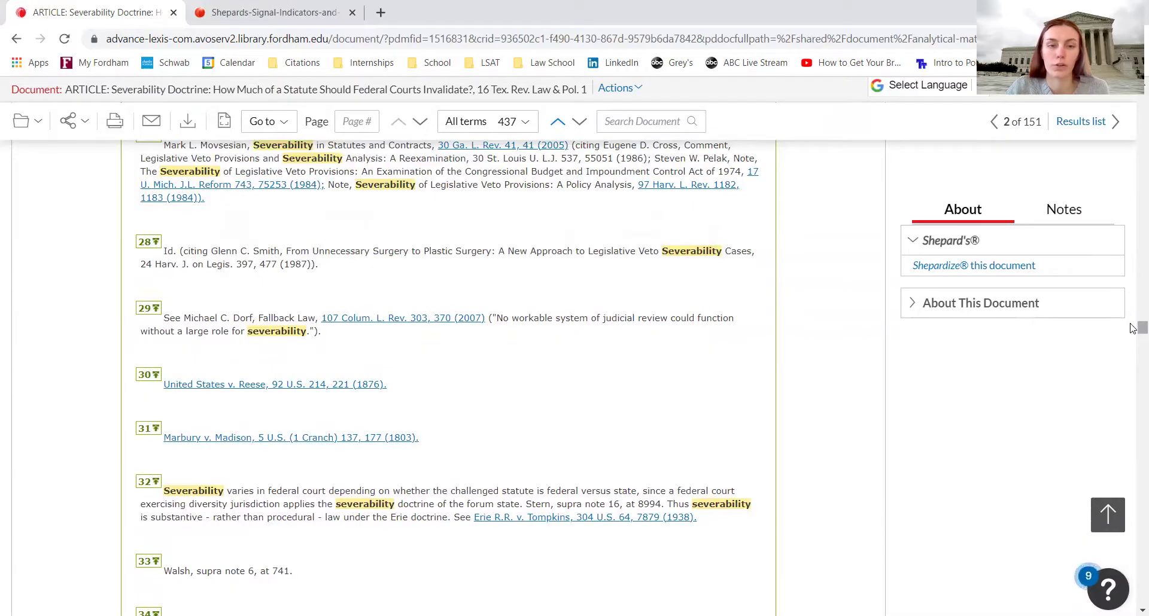
Return from the footnotes to the article's heading and examine its title as the first part of the citation.
scroll(1132, 325, up, 5)
drag(1140, 325, 1141, 78)
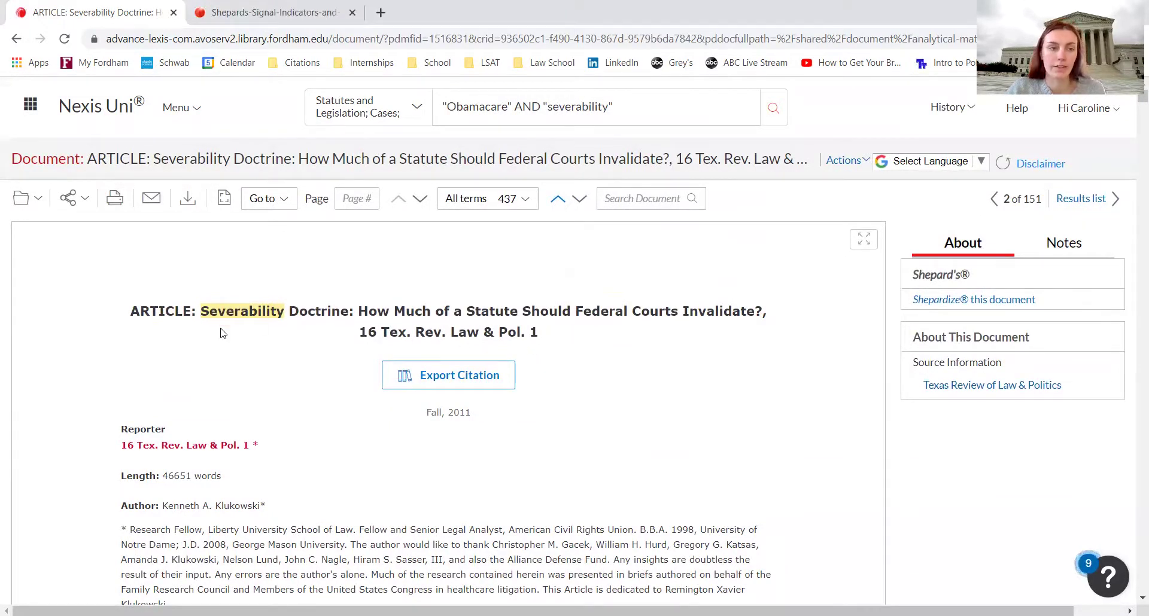
mouse_move(201, 310)
mouse_down()
mouse_move(787, 313)
mouse_move(763, 311)
mouse_up()
click(687, 363)
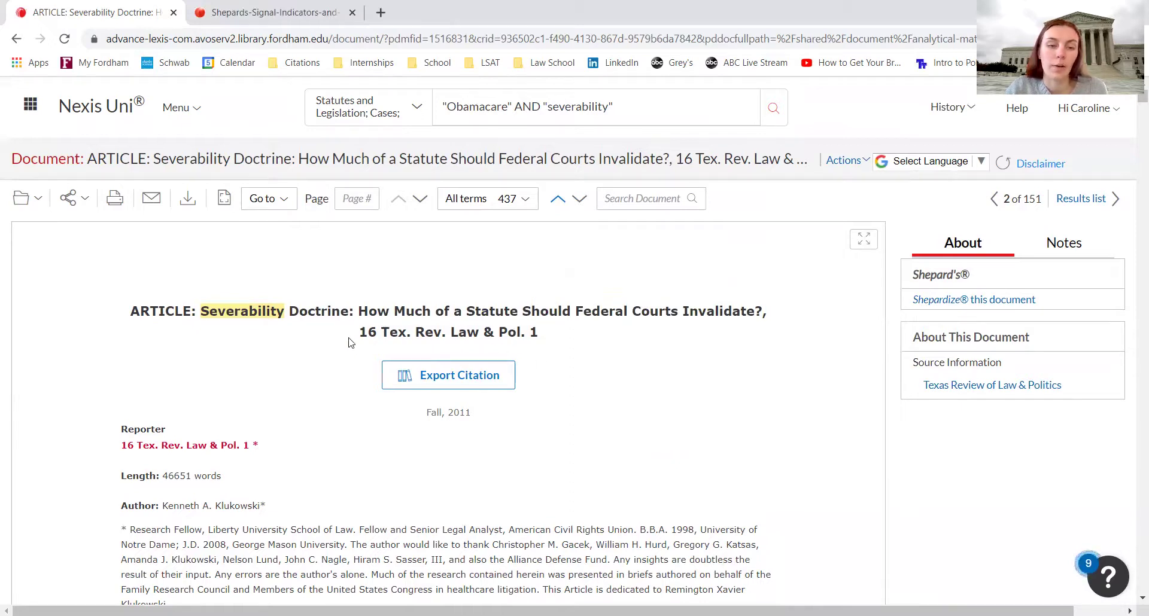
Examine the citation "16 Tex. Rev. Law & Pol. 1" under the title, selecting the whole citation and its starting page number.
mouse_move(354, 339)
mouse_down()
mouse_move(502, 324)
mouse_move(556, 335)
mouse_up()
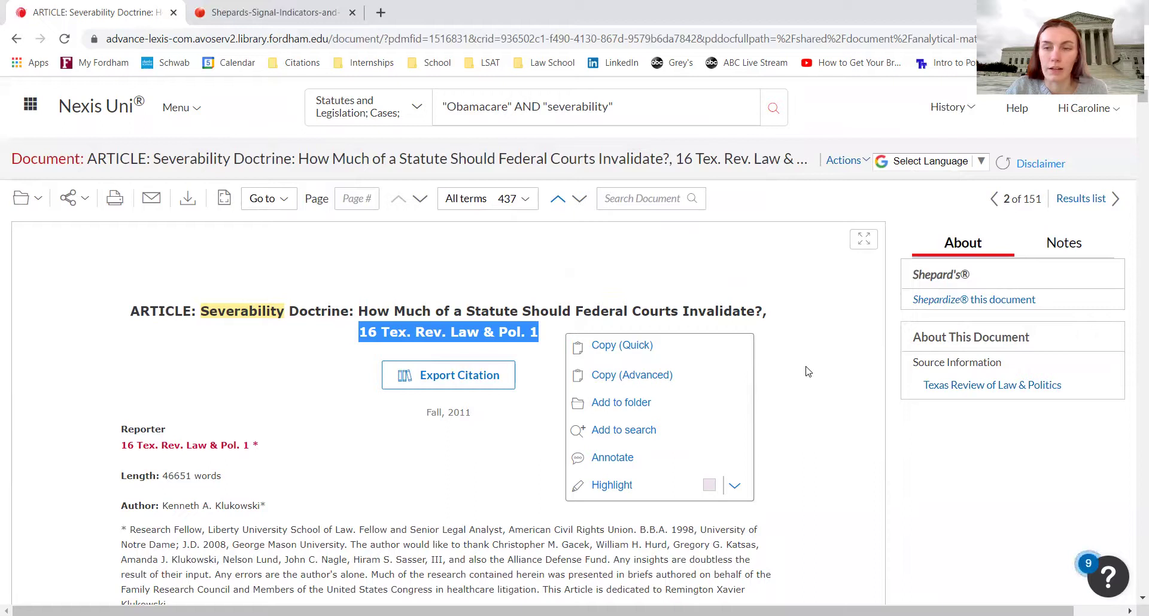
click(464, 489)
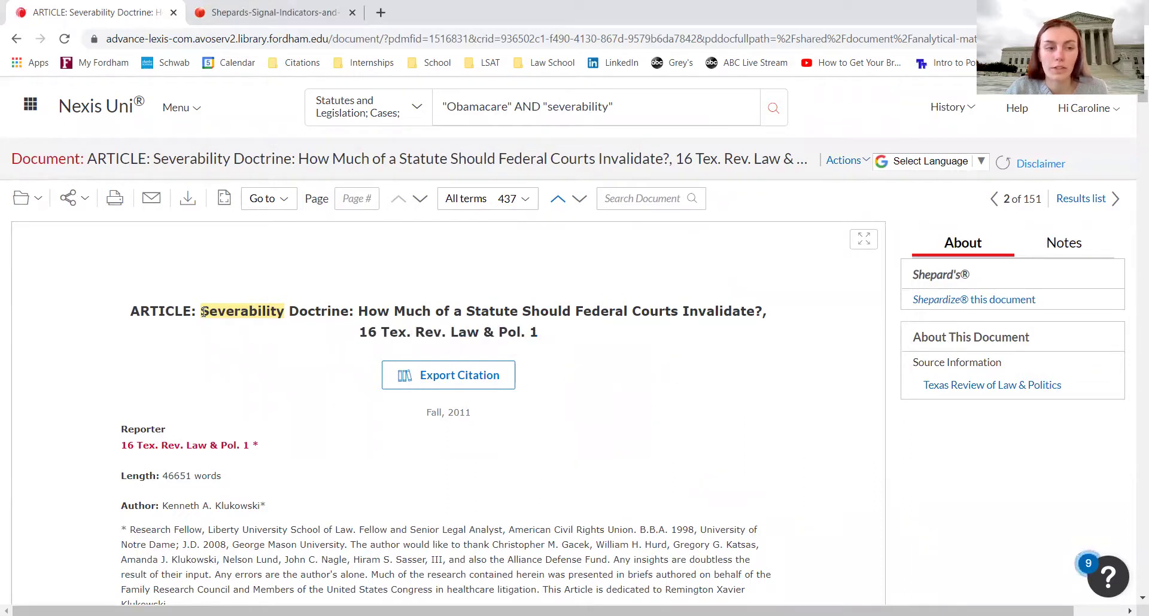
drag(203, 311, 350, 336)
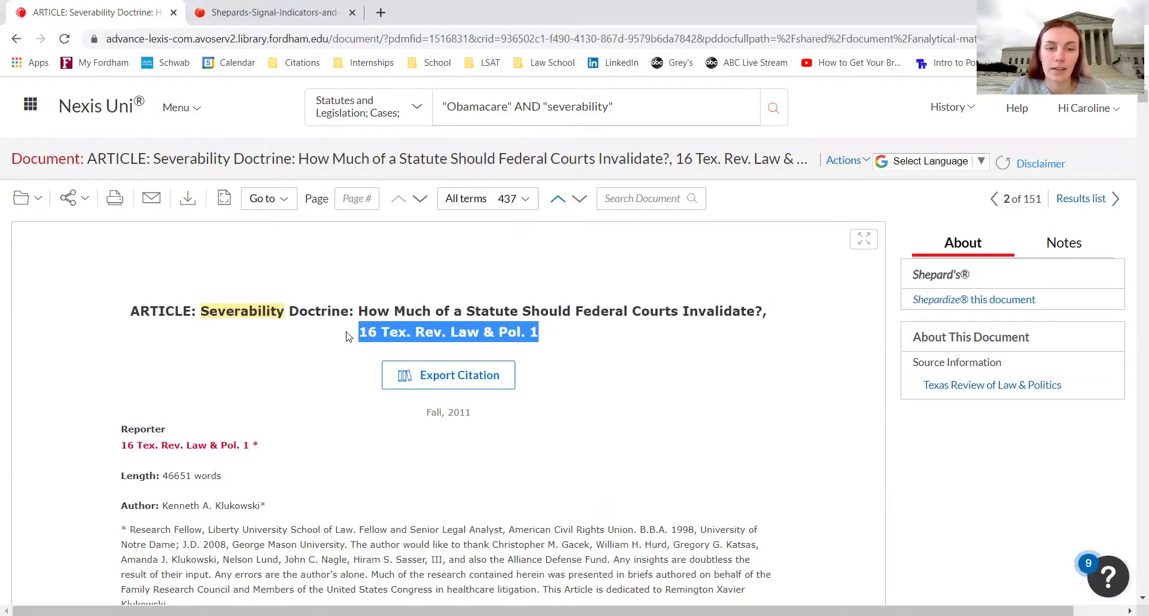
click(871, 419)
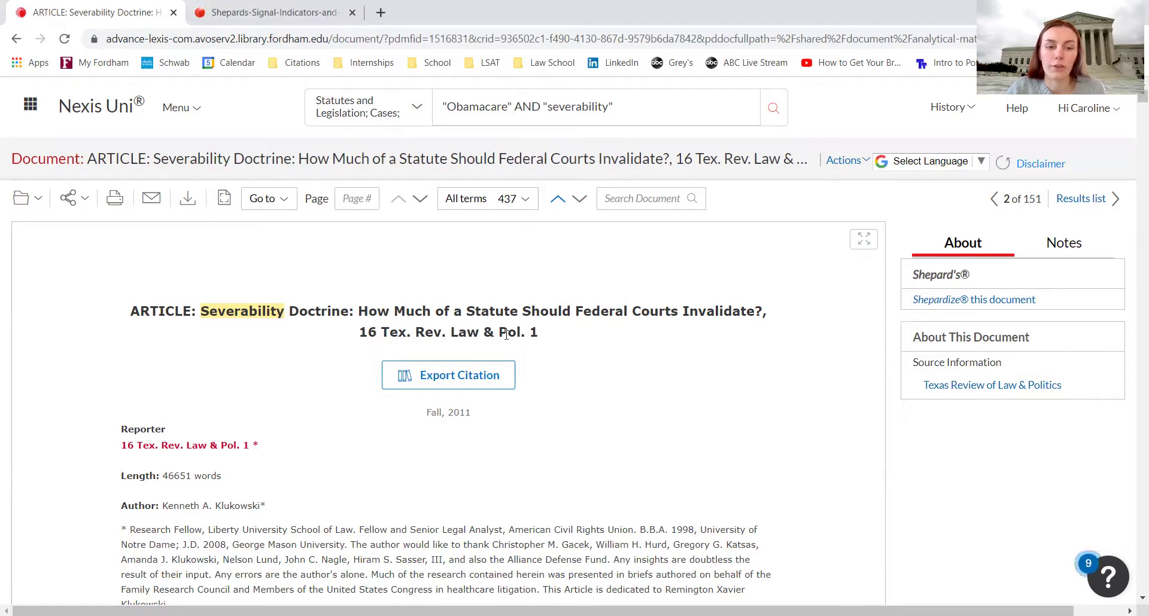
drag(533, 333, 546, 338)
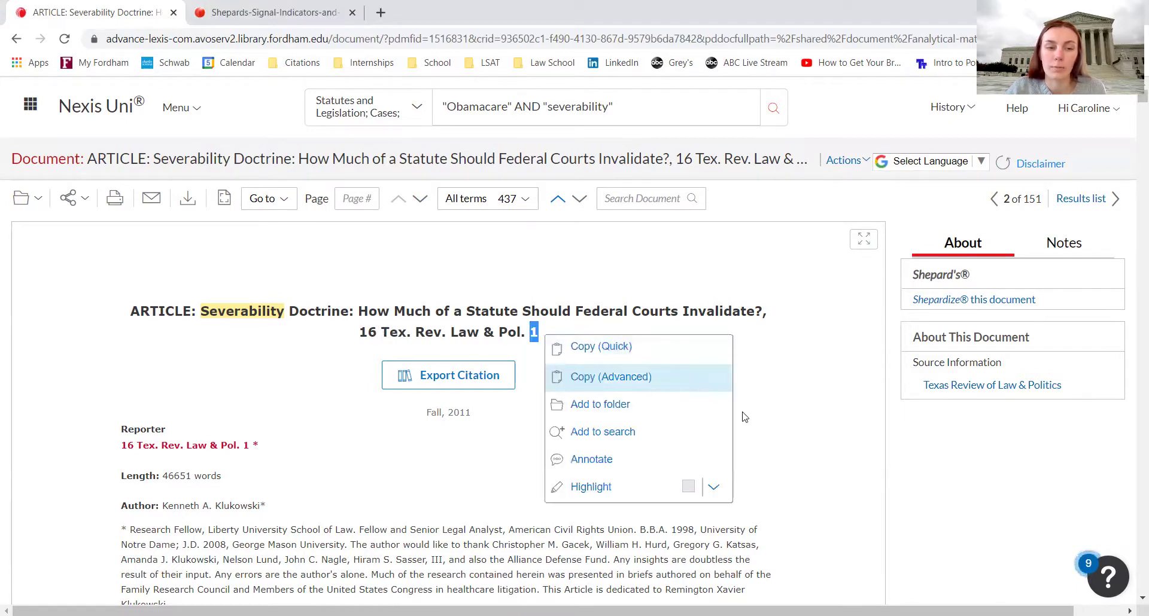
click(860, 401)
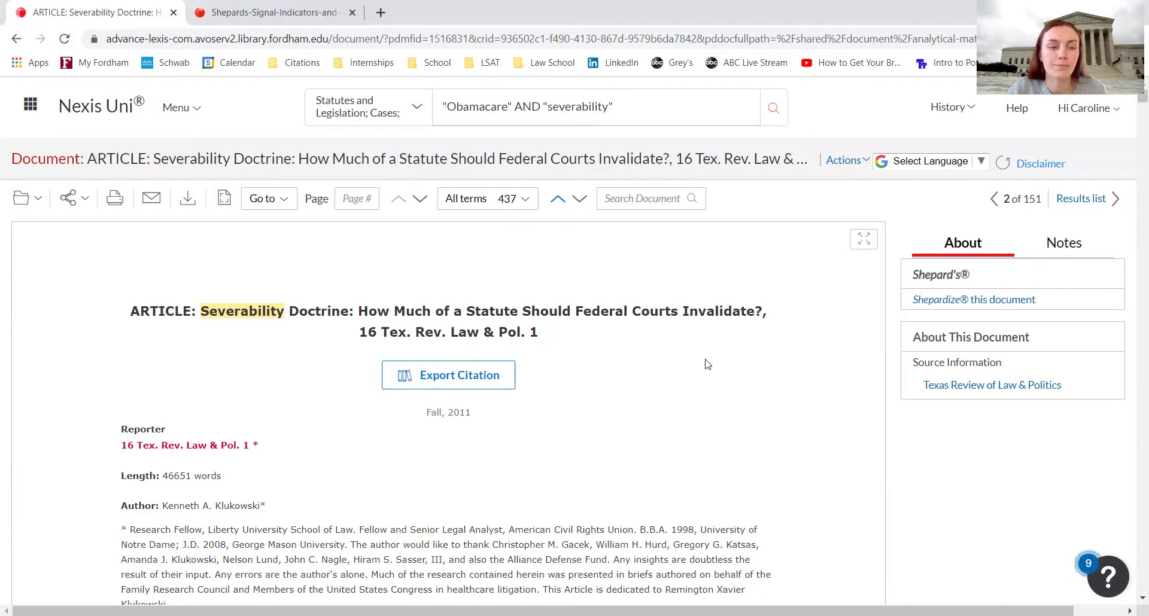
Locate the page markers [*3] and [*4] in the article's introduction and compare them with the citation in the heading.
scroll(705, 362, down, 5)
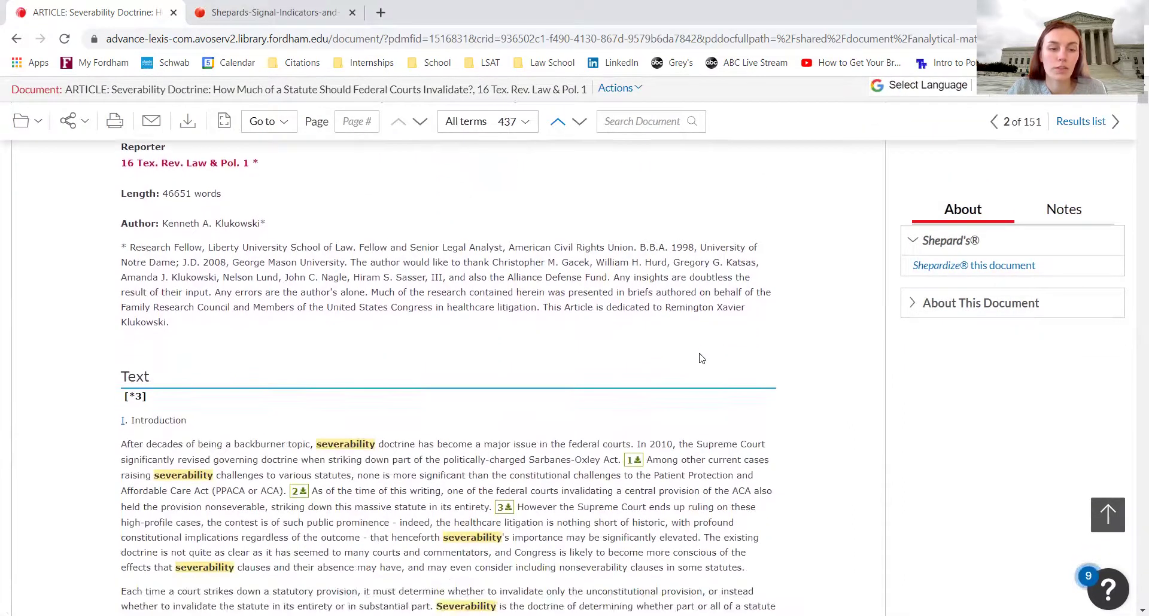
scroll(701, 358, down, 2)
drag(122, 268, 160, 262)
click(57, 272)
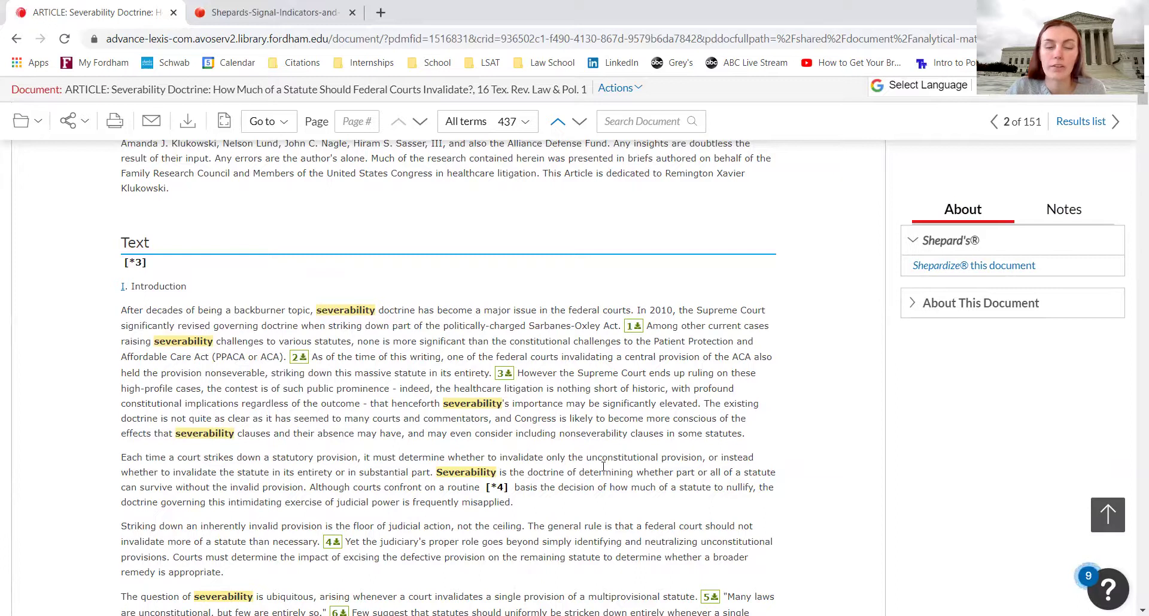
scroll(606, 466, up, 7)
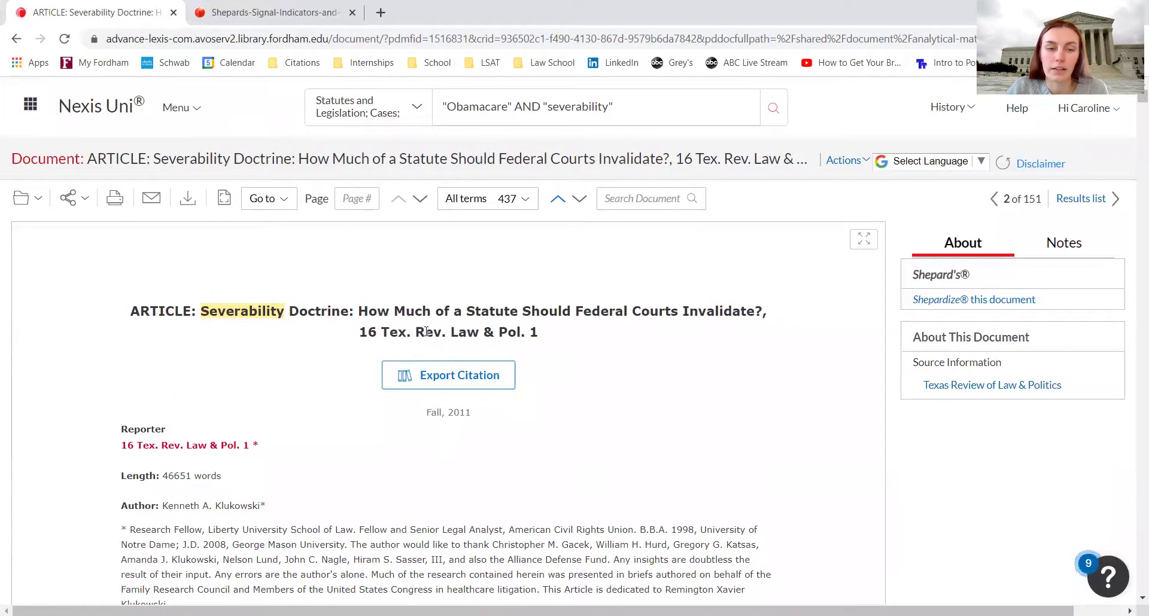
scroll(745, 441, down, 7)
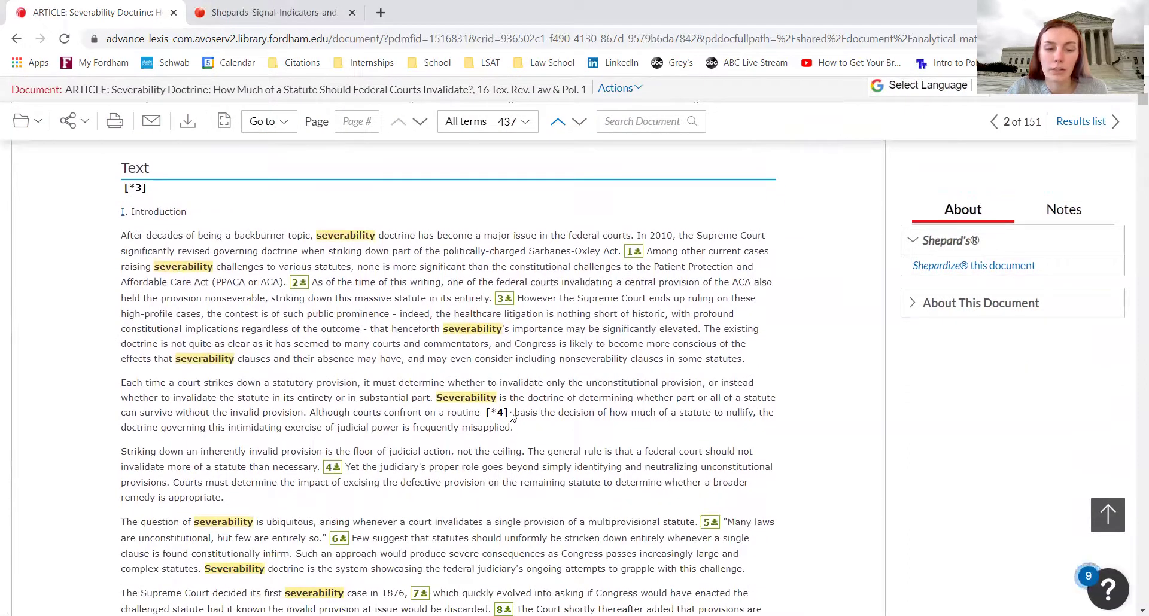
mouse_move(512, 415)
mouse_down()
mouse_move(473, 416)
mouse_move(488, 417)
mouse_up()
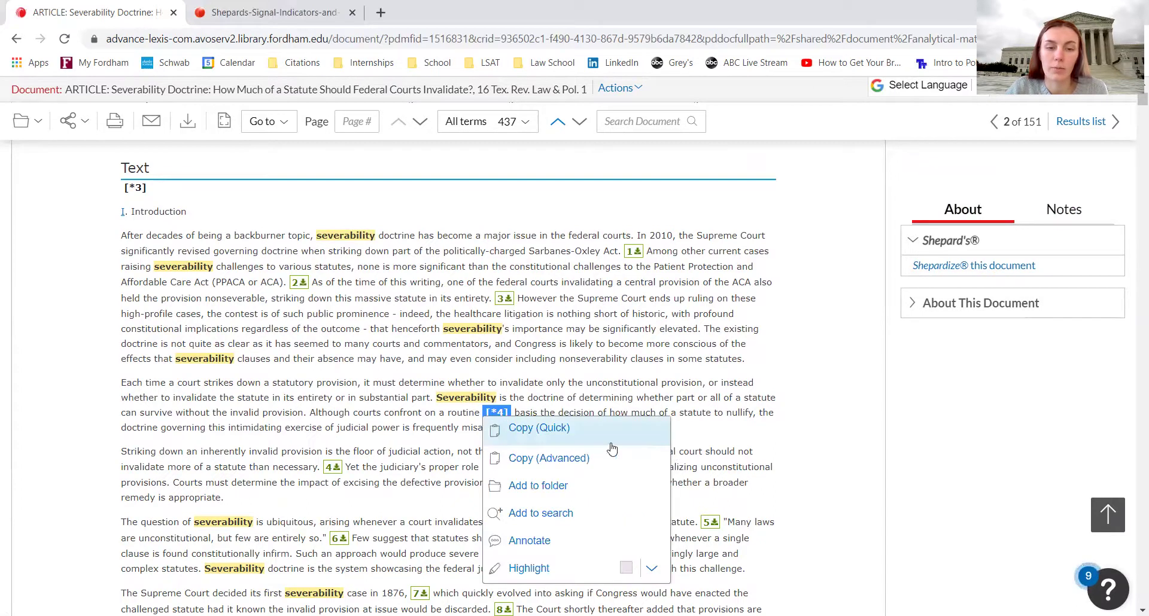
click(770, 462)
Look through the following introduction paragraphs for the page markers [*5] and [*6], ending back at the article's heading.
scroll(770, 462, down, 2)
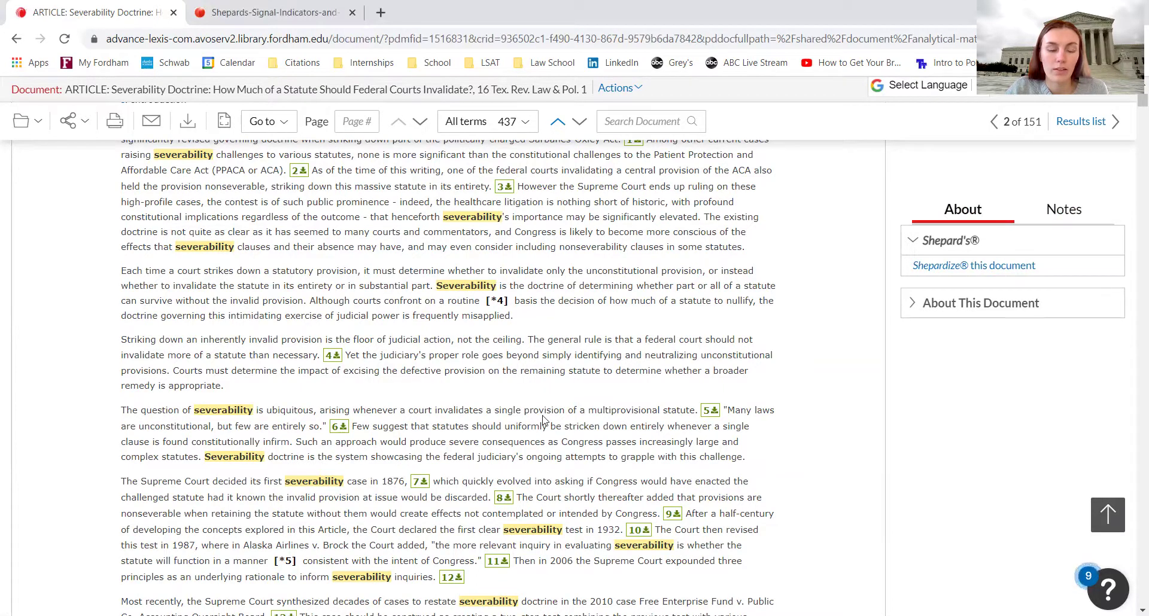
scroll(543, 419, down, 4)
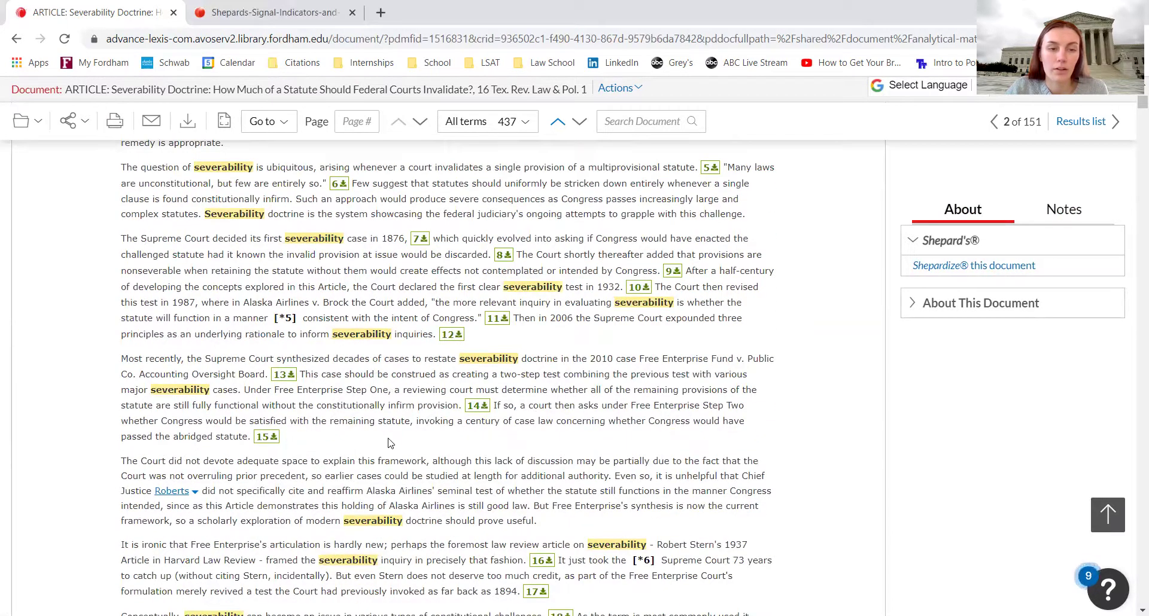
scroll(390, 443, up, 6)
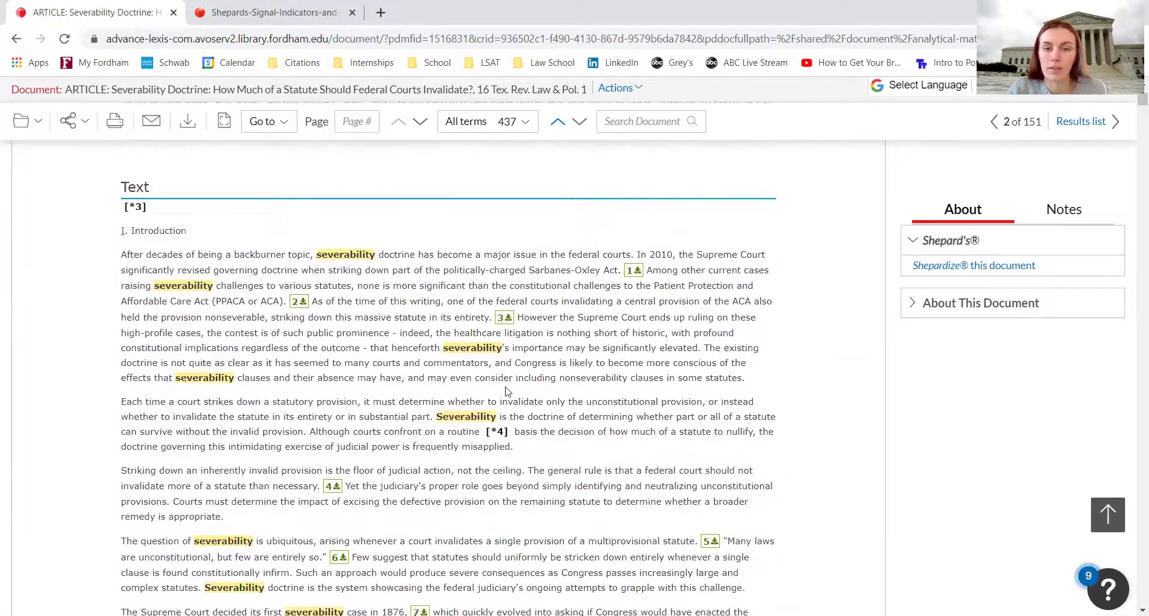
scroll(508, 395, up, 3)
scroll(515, 403, up, 5)
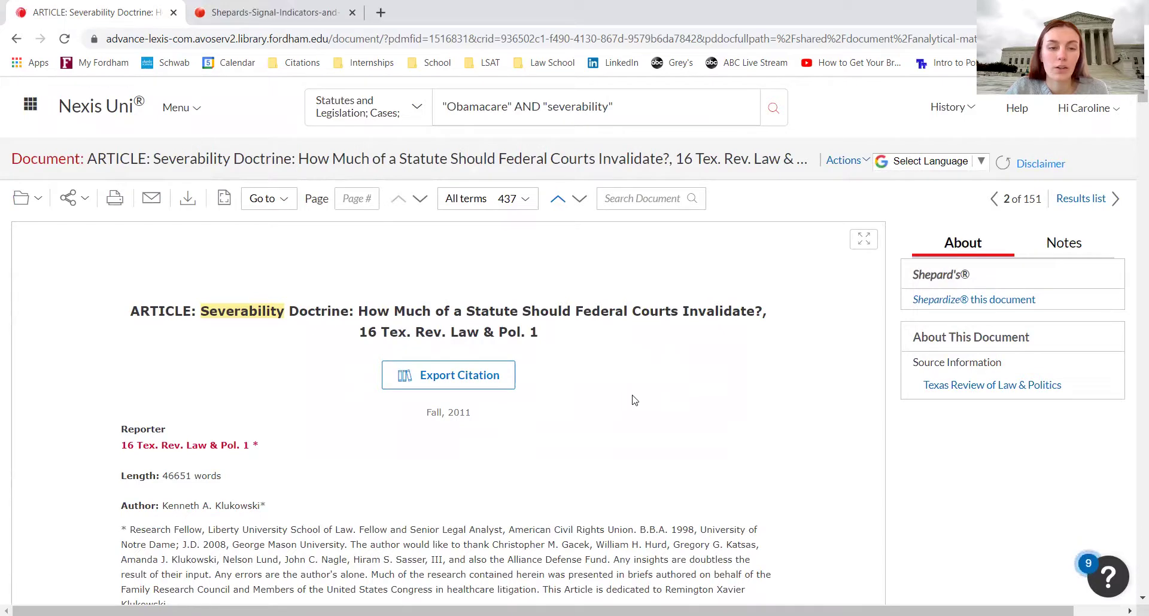
Check the article's citation export option, close it, and go over the citation text in the heading.
click(419, 384)
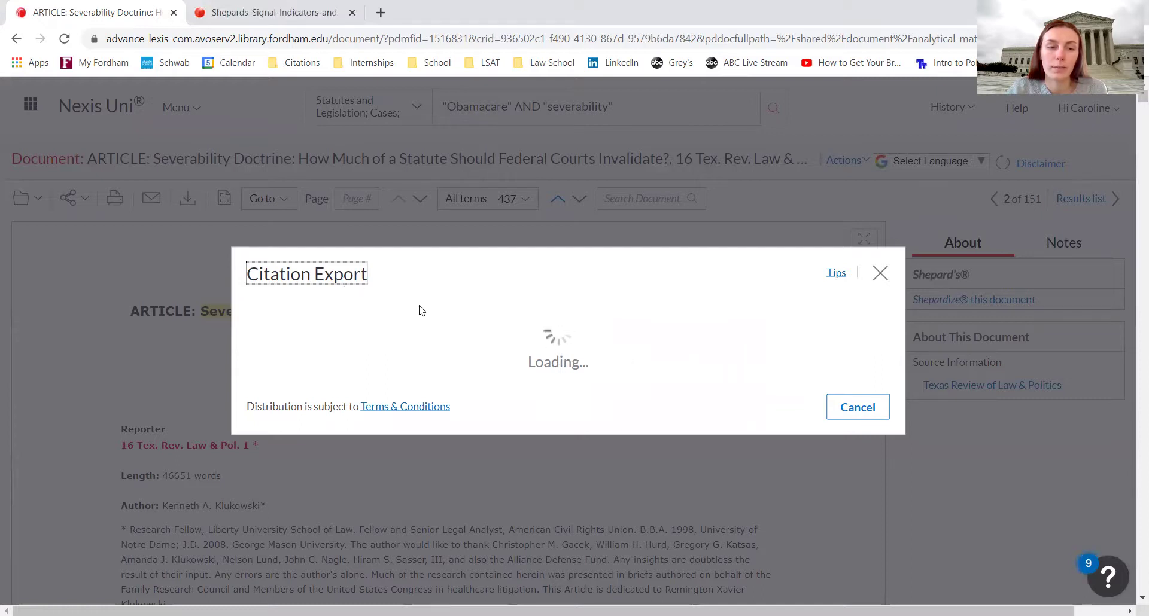
click(880, 274)
drag(550, 340, 350, 338)
click(604, 331)
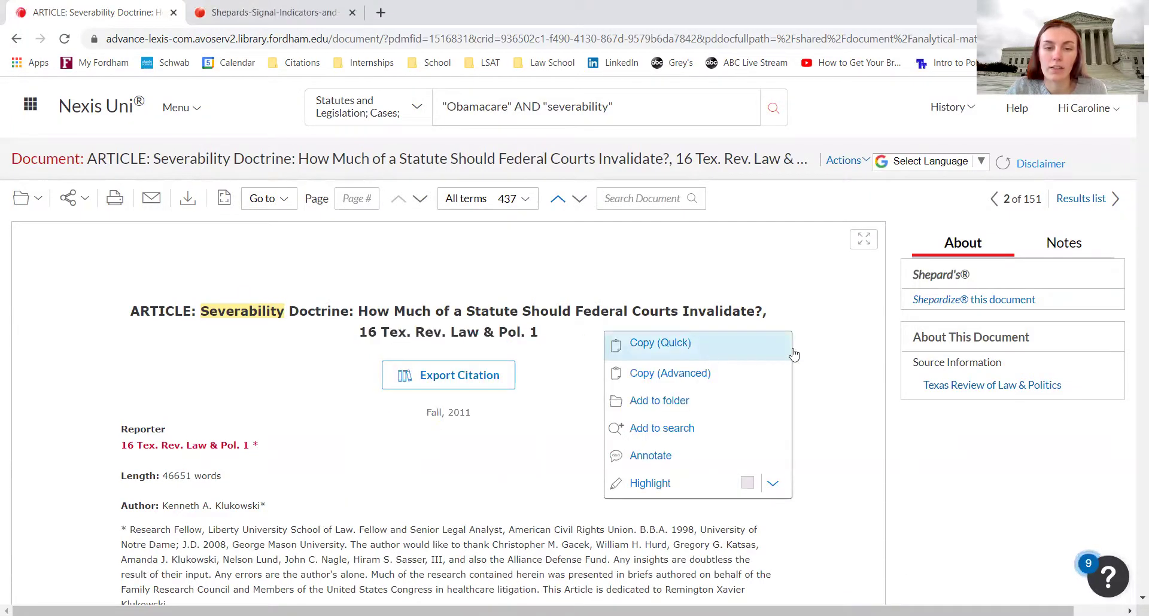
click(638, 357)
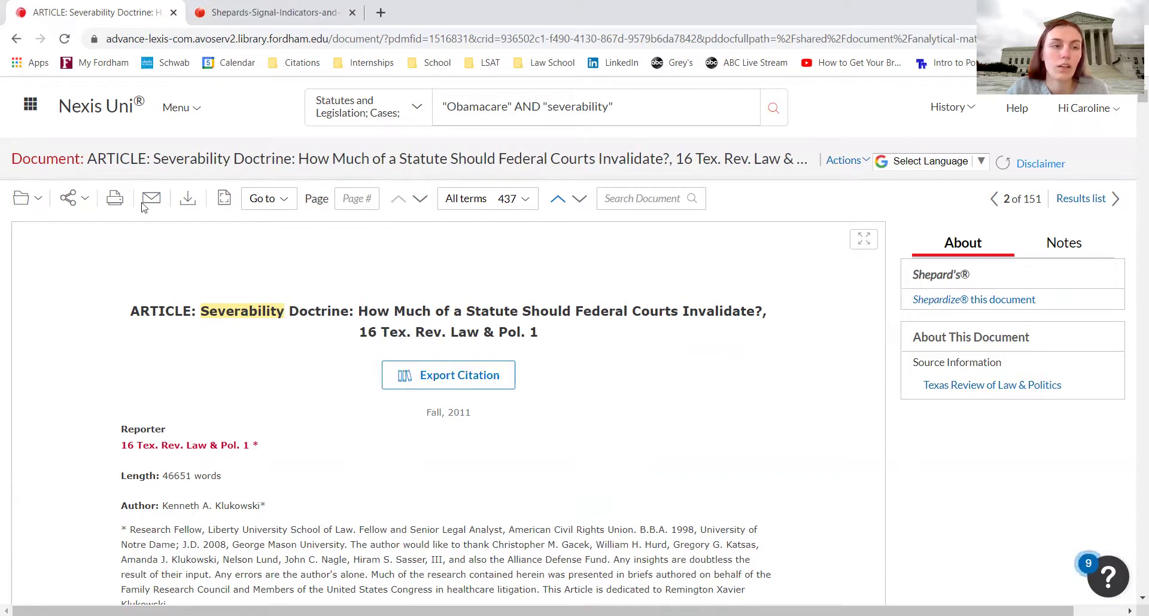
Return to the search results, view the Cases list, and go back to the Nexis Uni home page.
scroll(186, 428, down, 4)
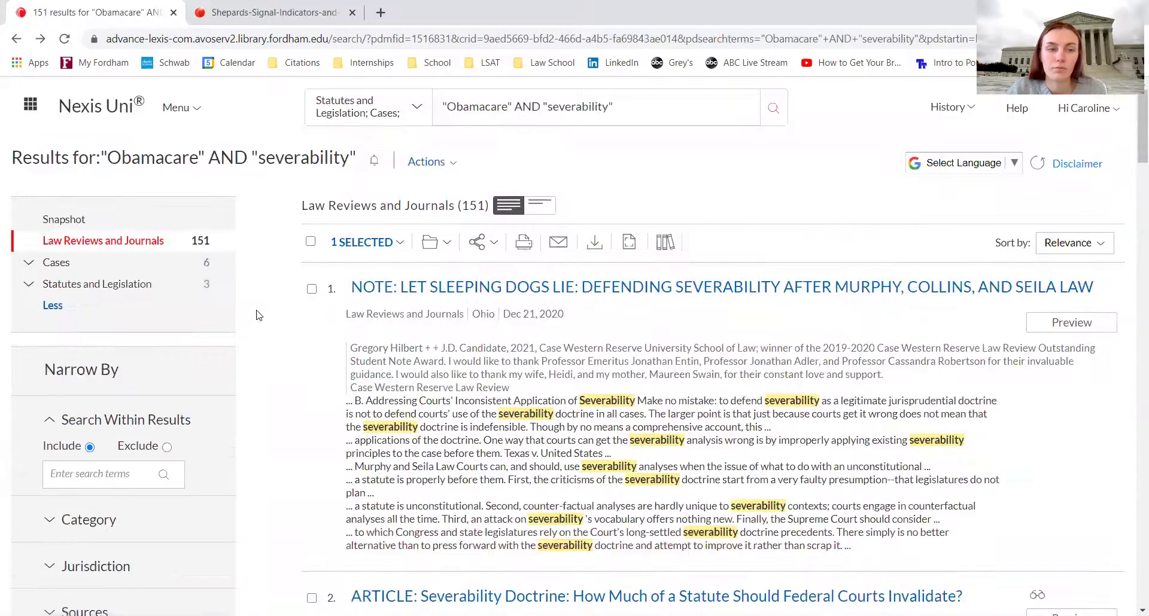
click(141, 268)
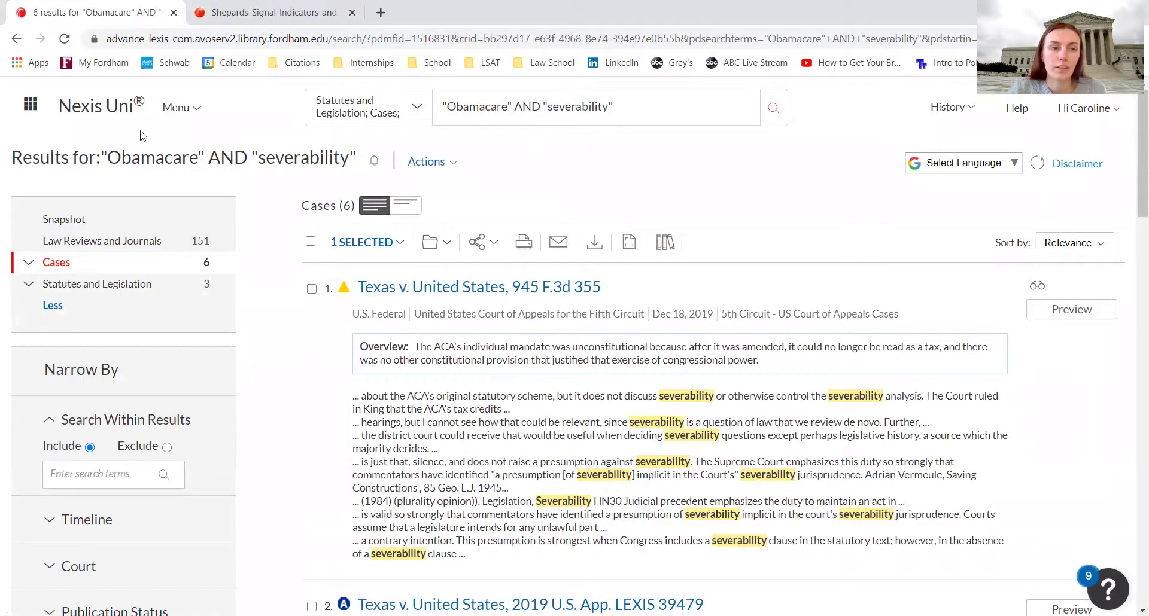
click(77, 111)
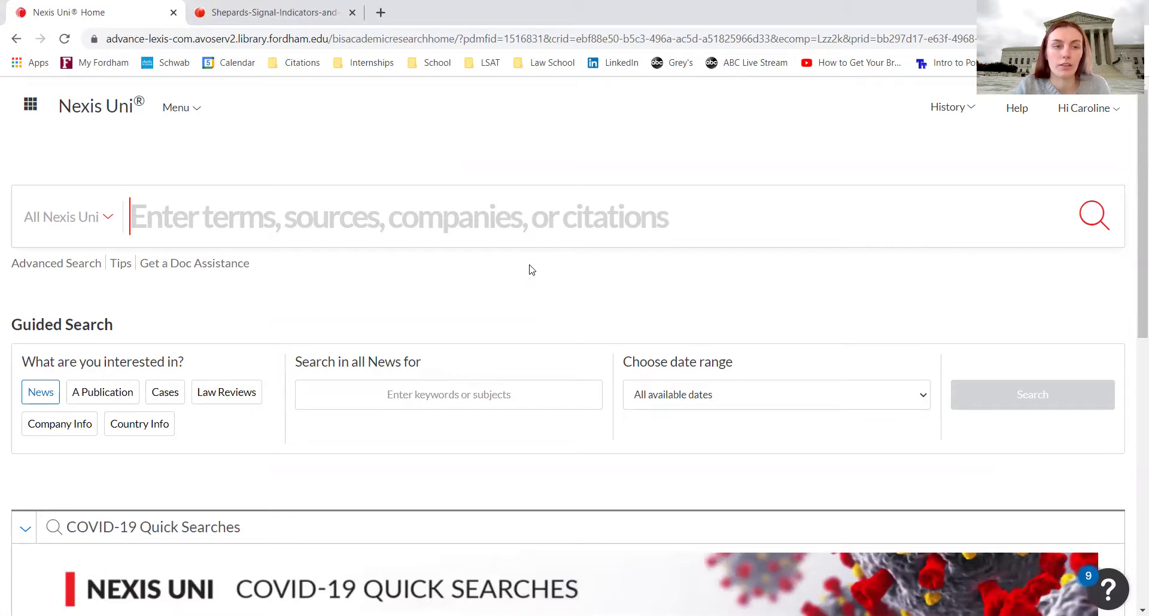
Search all of Nexis Uni for the case "Plessy v. Ferguson".
text(Ple)
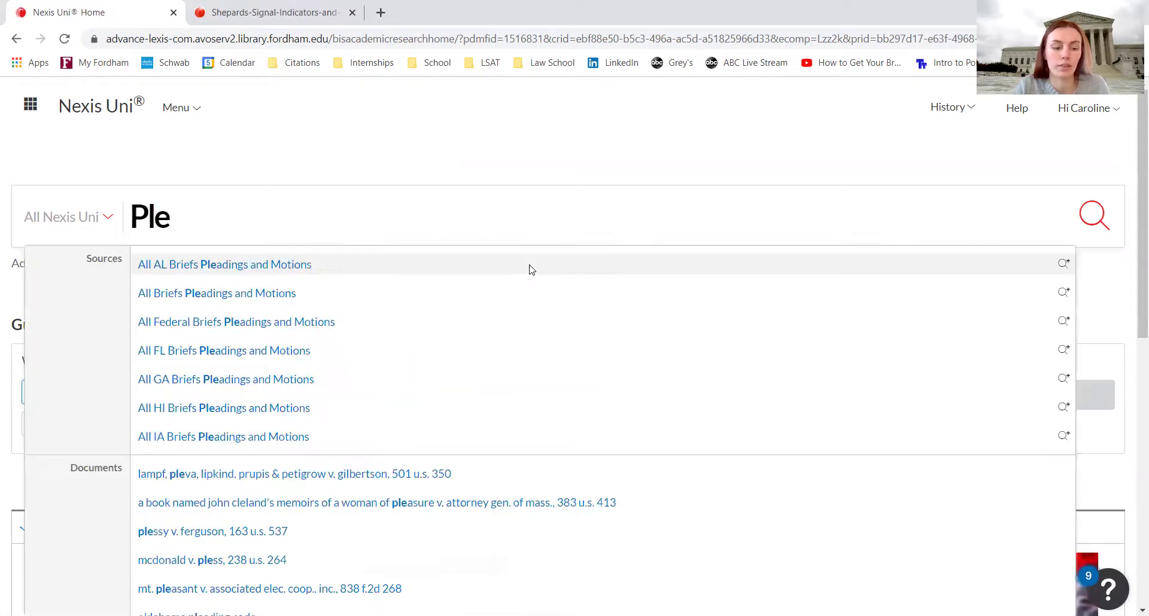
key(BackSpace)
key(BackSpace)
key(BackSpace)
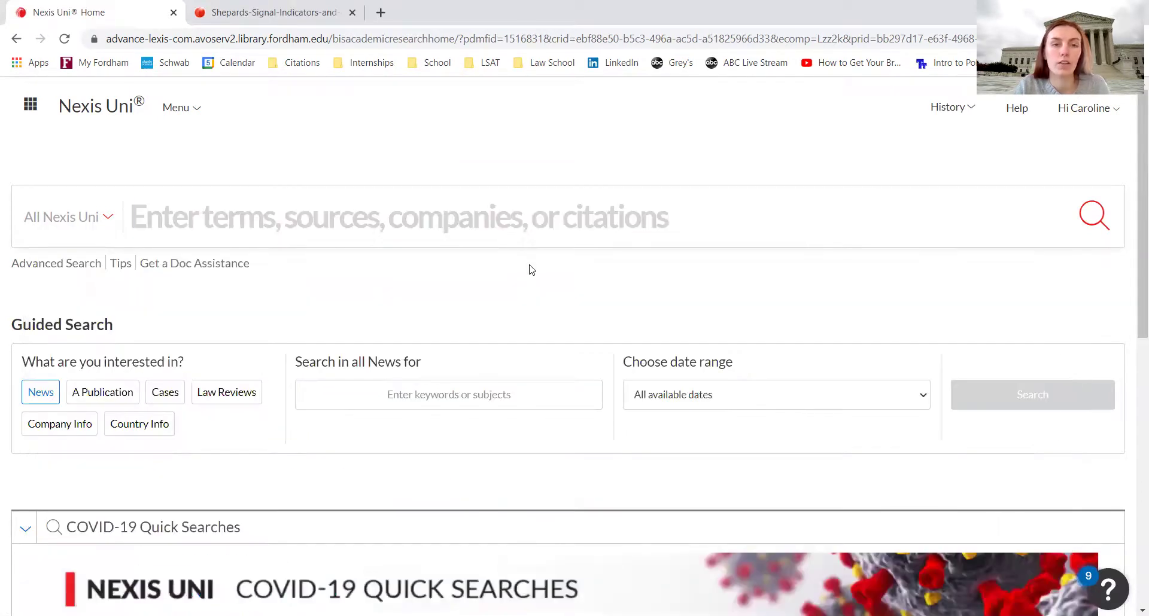
text(Ples)
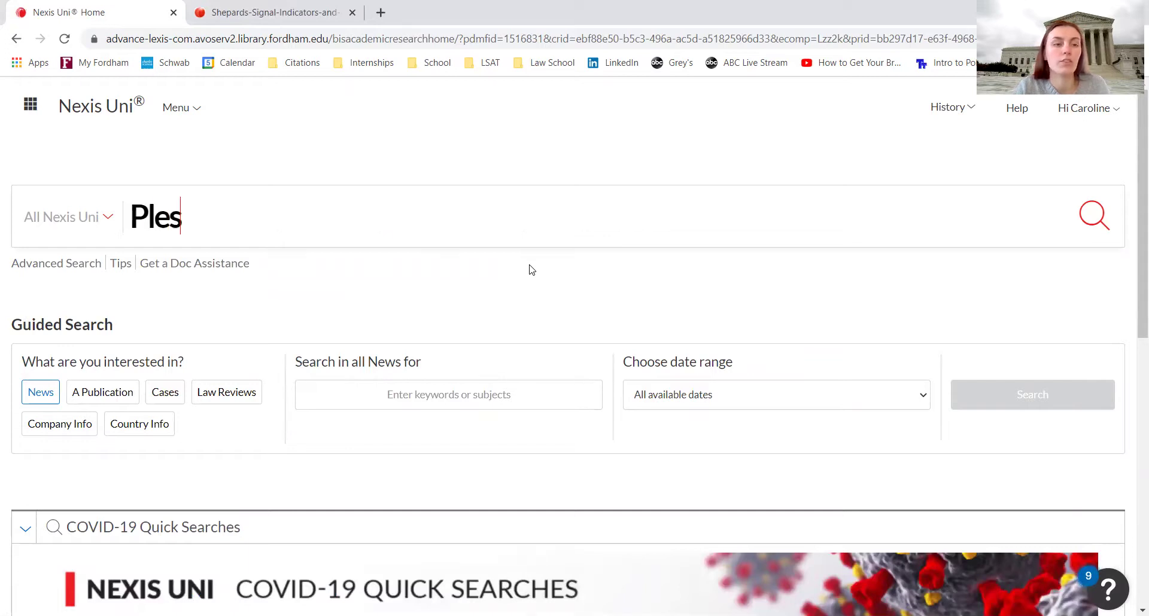
text(sy v. Ferguson)
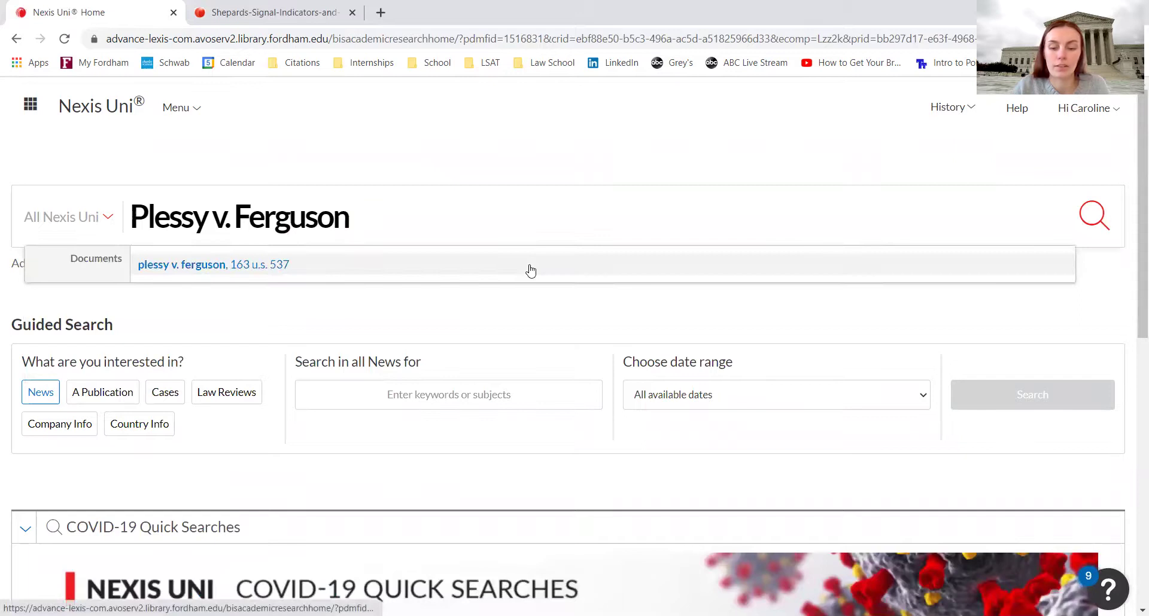
click(530, 271)
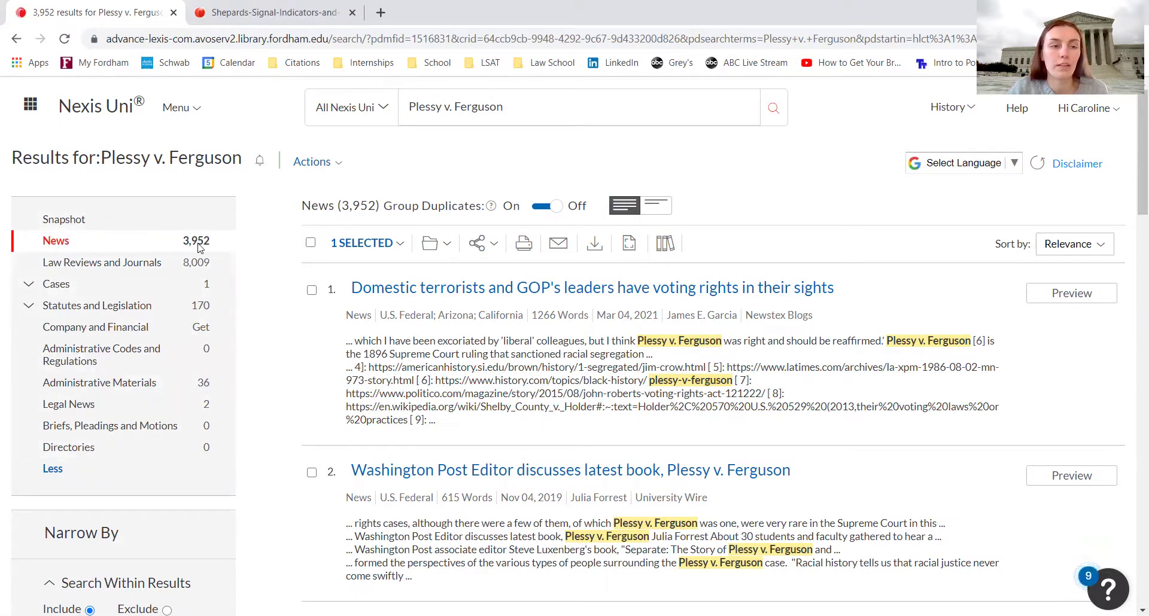
Show only the Cases results, open Plessy v. Ferguson, 163 U.S. 537, and examine the citation in its heading.
click(79, 285)
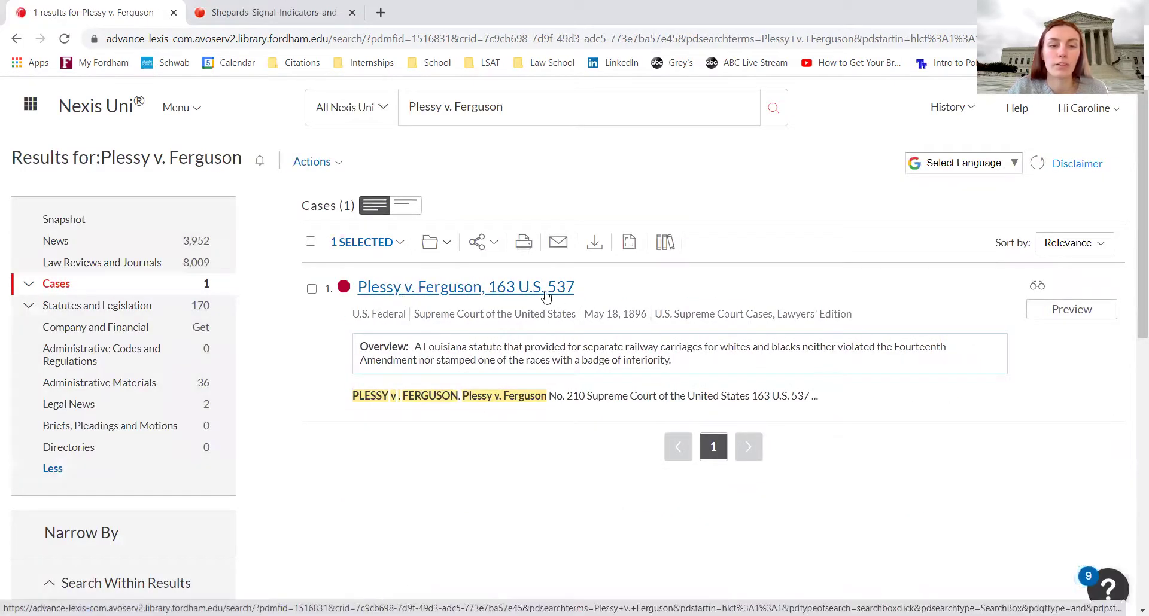
click(510, 291)
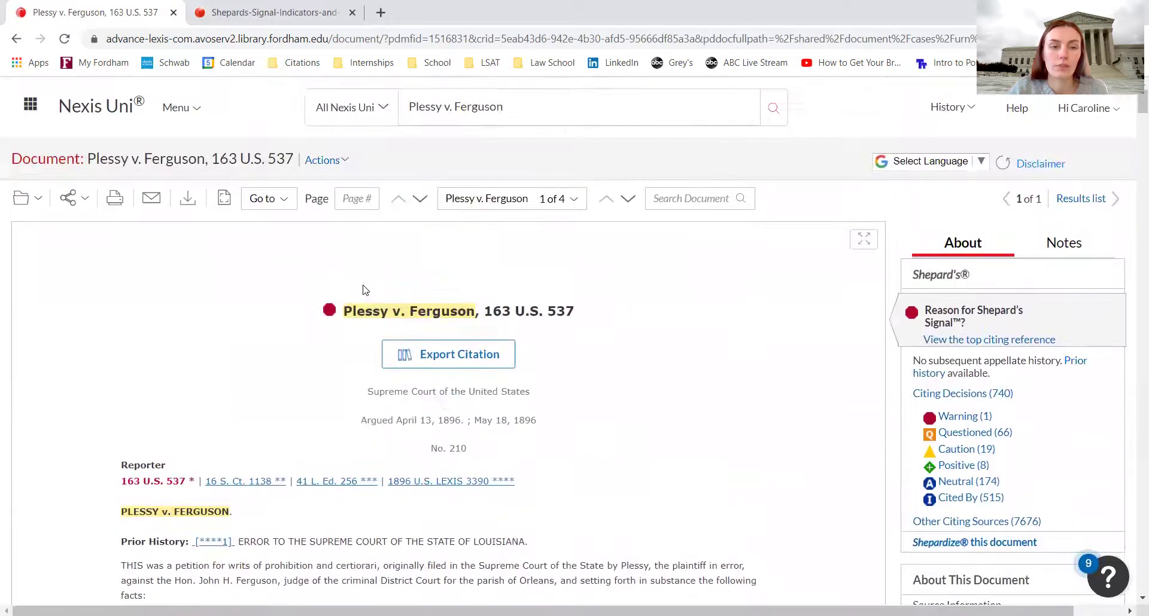
drag(608, 316, 483, 312)
click(813, 377)
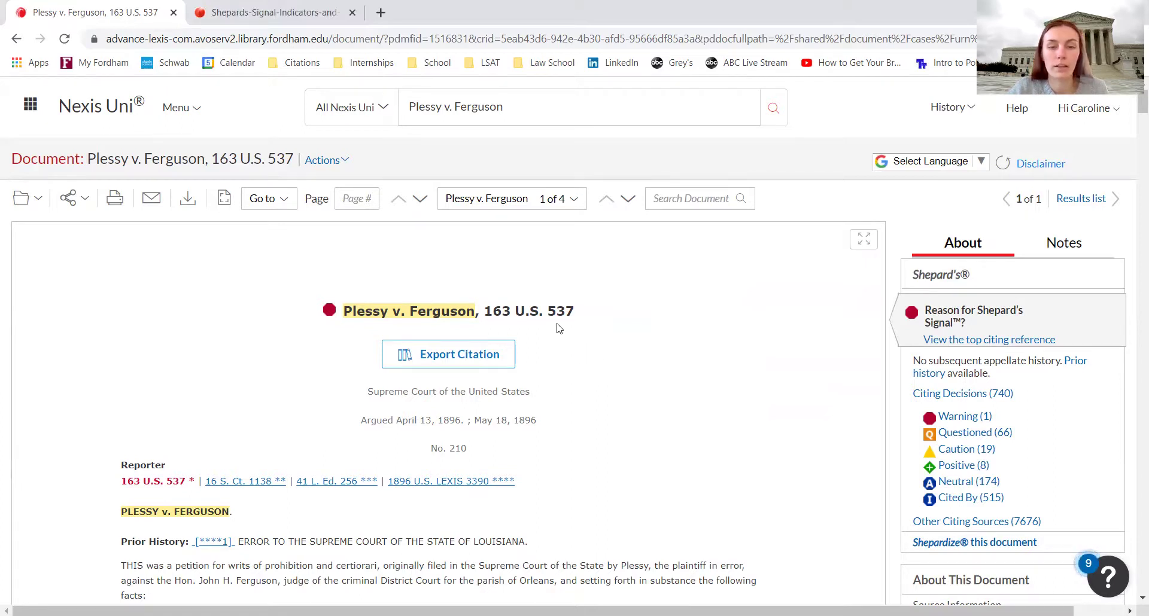
Find the start of the Opinion in Plessy v. Ferguson and examine its page marker [*540].
scroll(662, 357, down, 10)
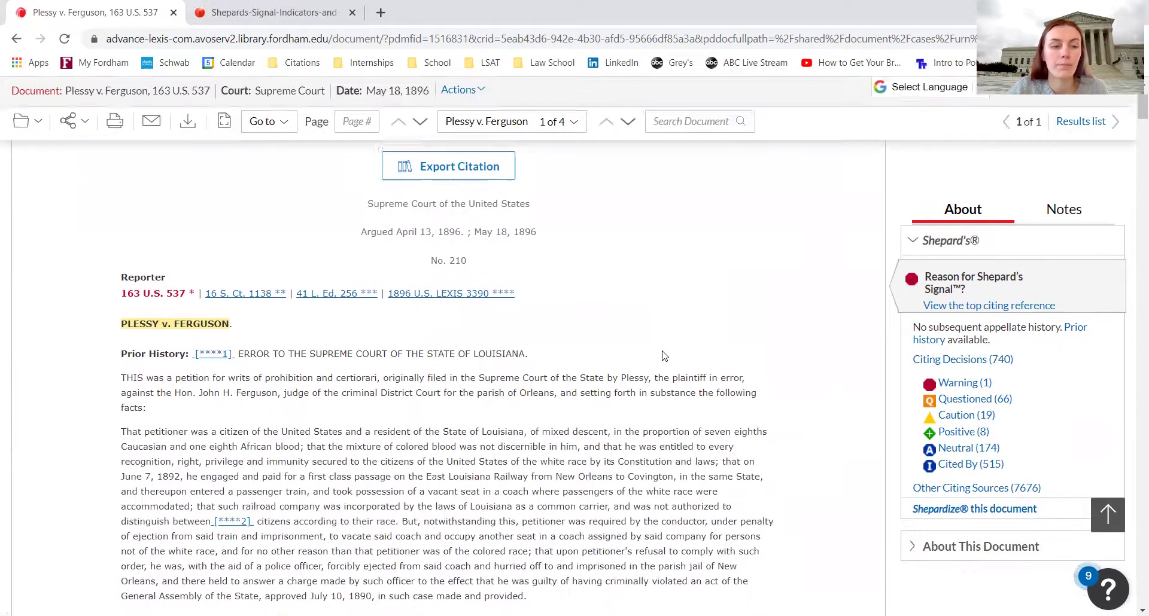
scroll(662, 344, down, 15)
scroll(662, 347, down, 15)
scroll(662, 341, down, 15)
scroll(661, 341, down, 2)
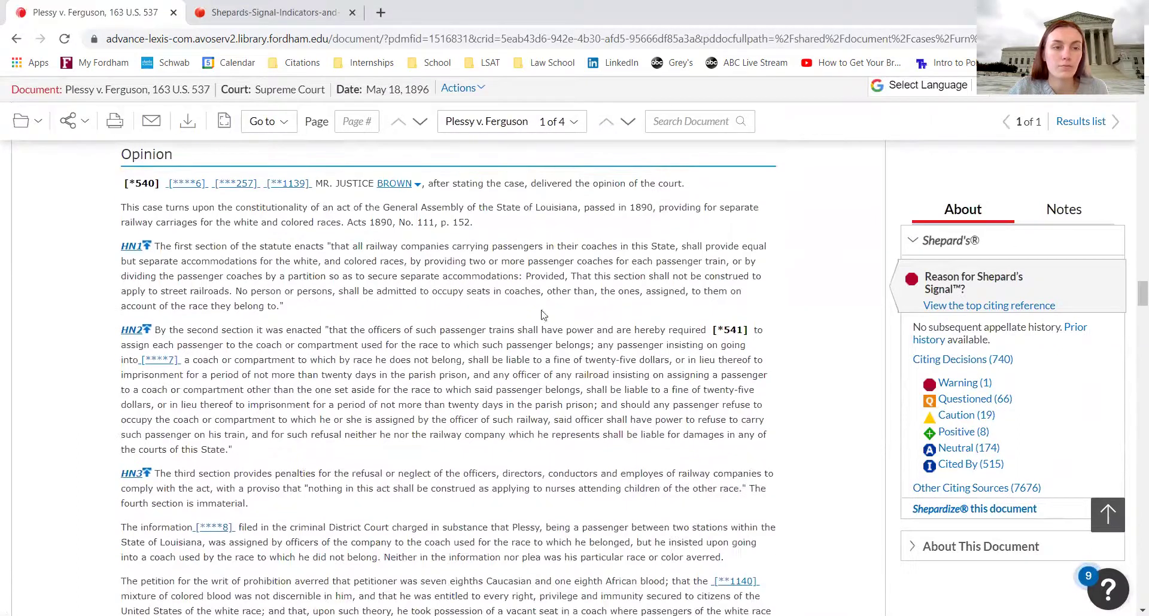
triple_click(125, 193)
drag(126, 197, 161, 190)
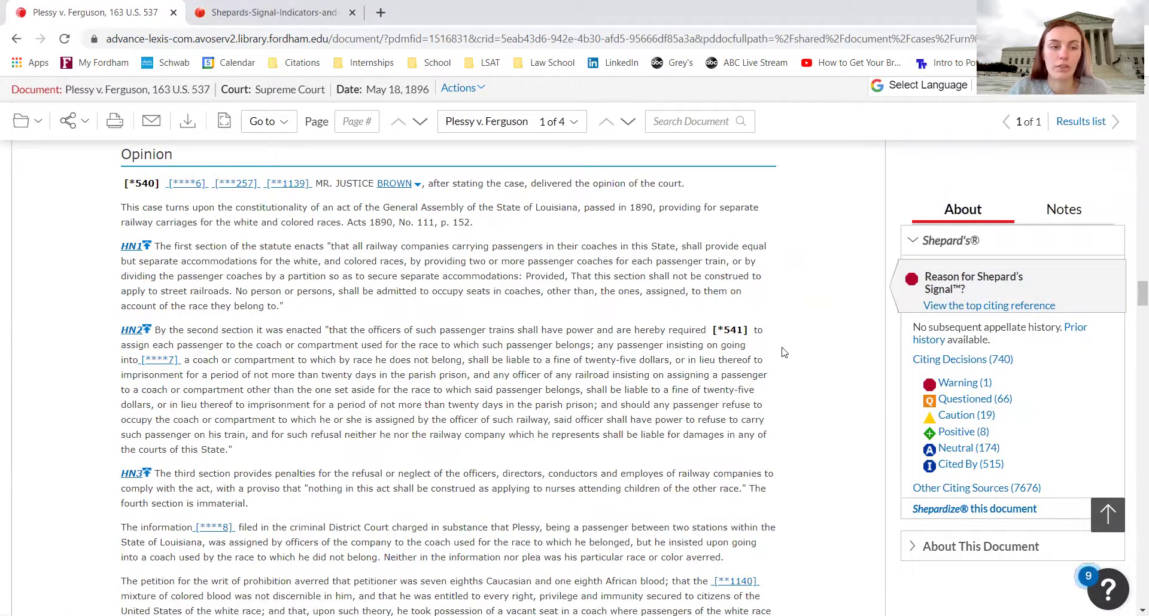
Follow the Plessy v. Ferguson page markers through the Opinion to Harlan's Dissent, and examine the Shepard's signal beside the case heading.
scroll(712, 331, down, 1)
scroll(713, 331, down, 15)
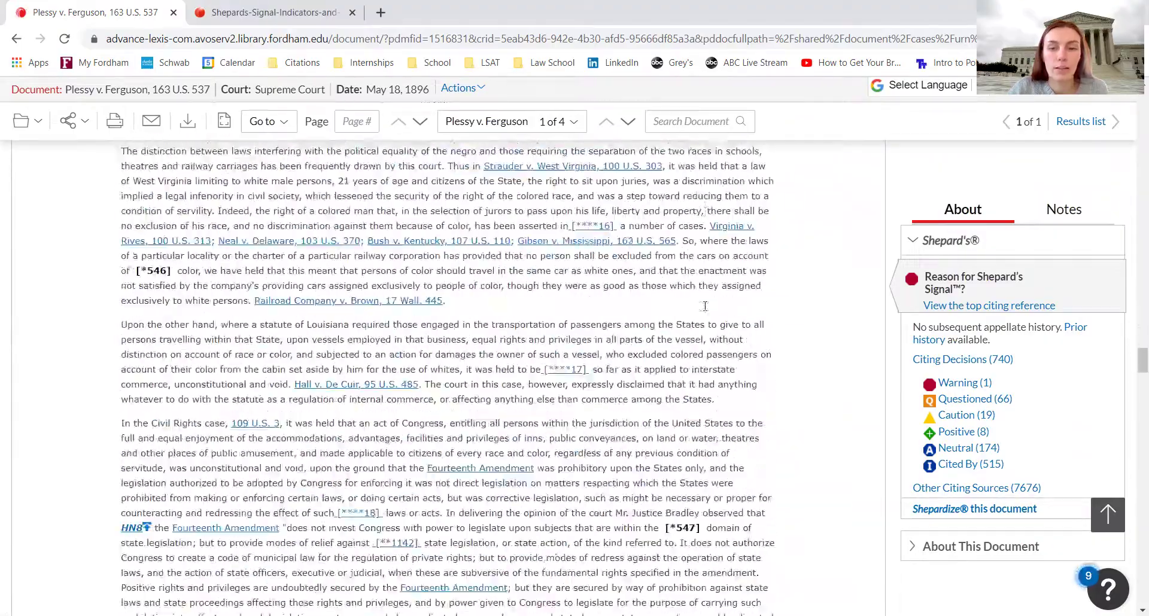
scroll(705, 306, down, 15)
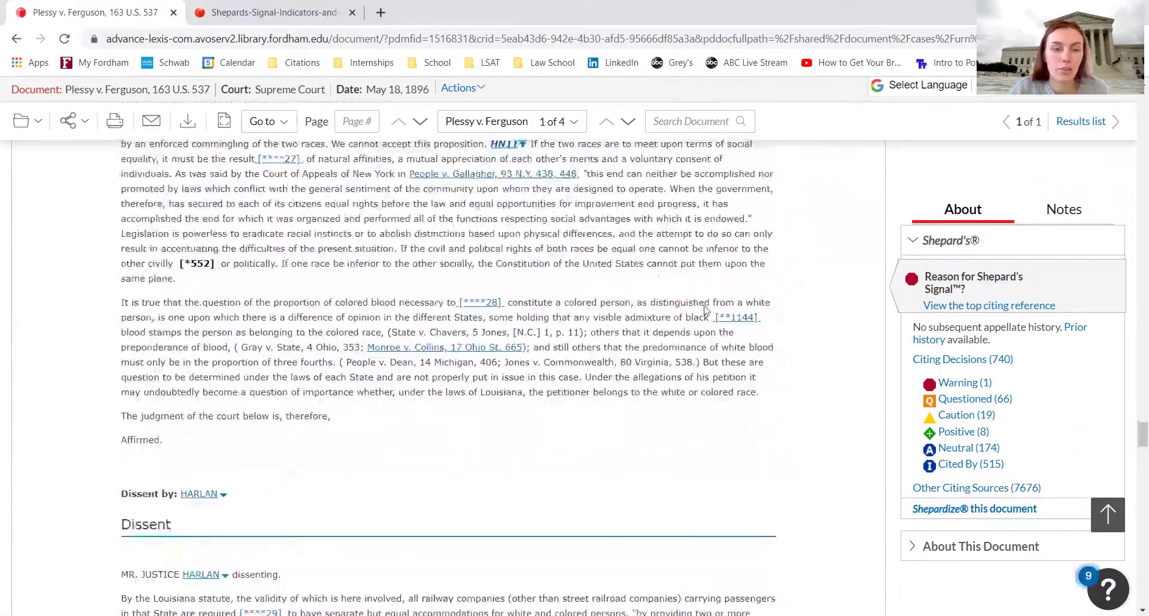
scroll(705, 306, down, 10)
drag(1139, 462, 1137, 96)
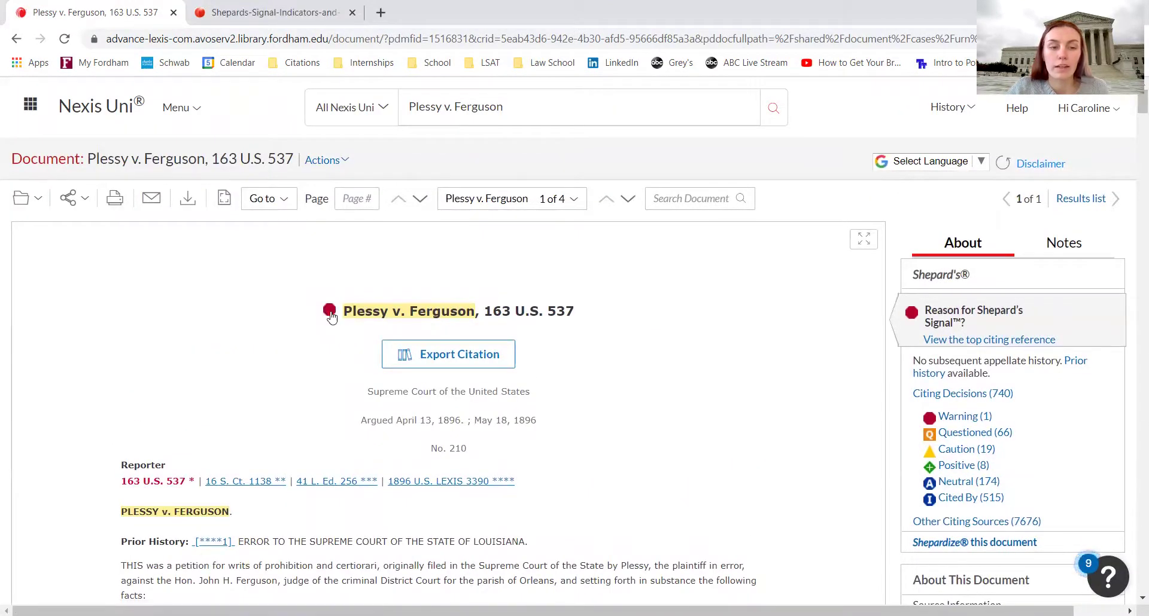
mouse_move(332, 322)
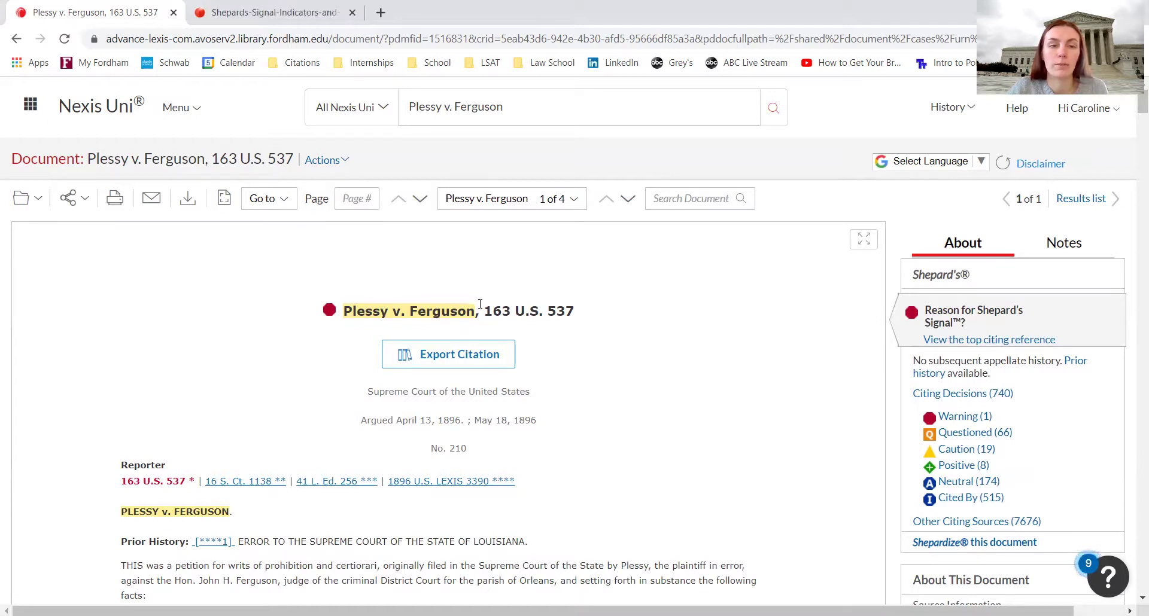
Consult the signal table on page 2 of the Shepard's Signal Indicators PDF and read the green Positive treatment entry.
click(275, 13)
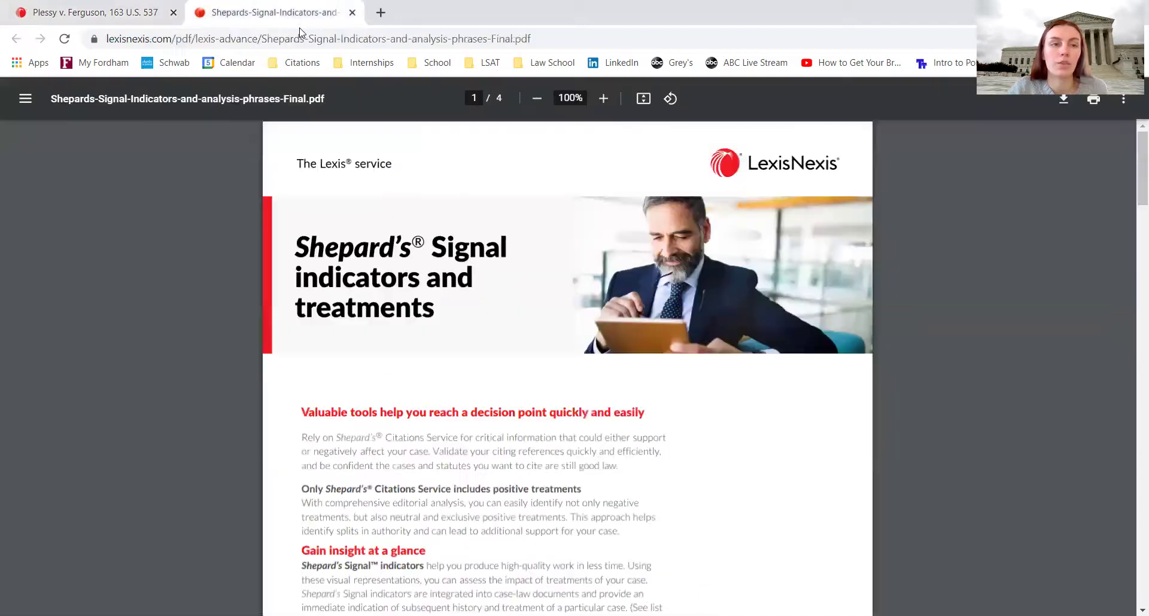
scroll(441, 213, down, 14)
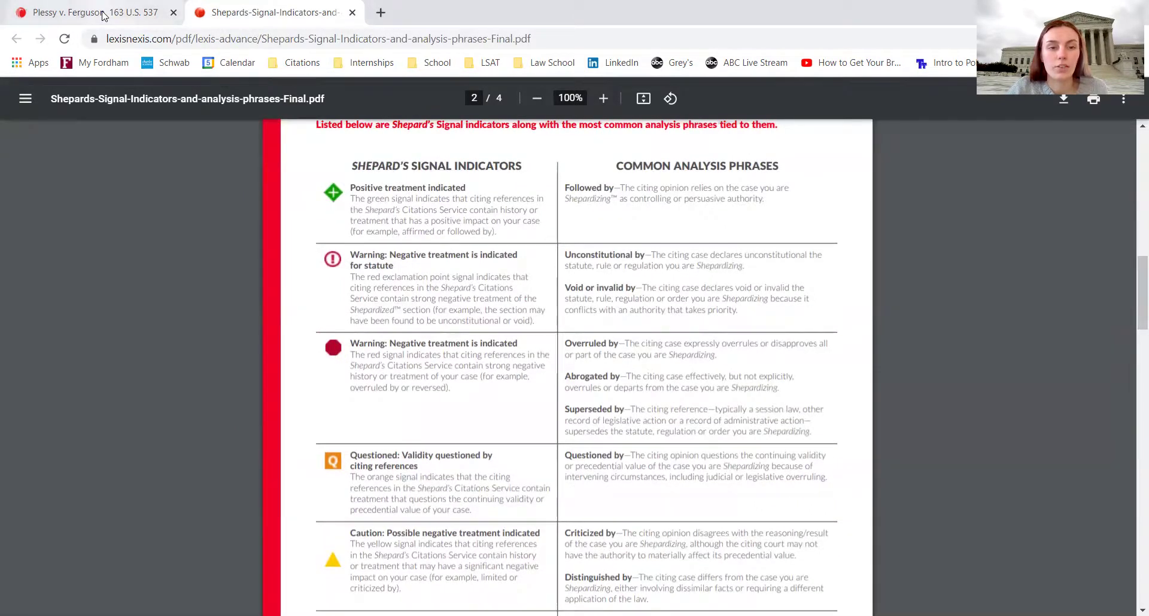
click(104, 16)
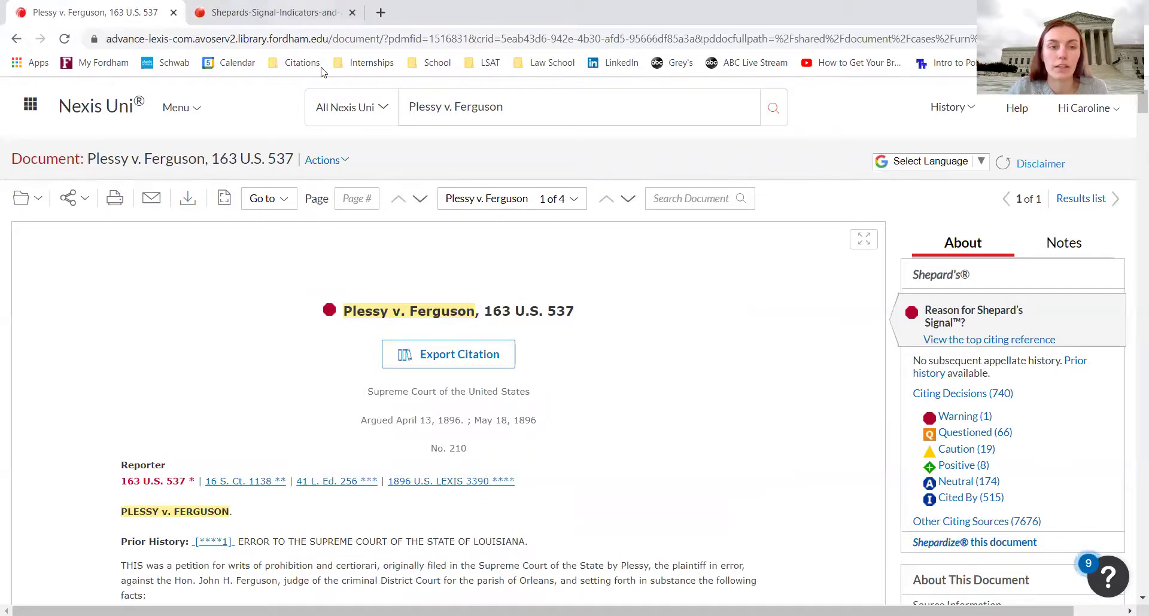
key(ctrl+Tab)
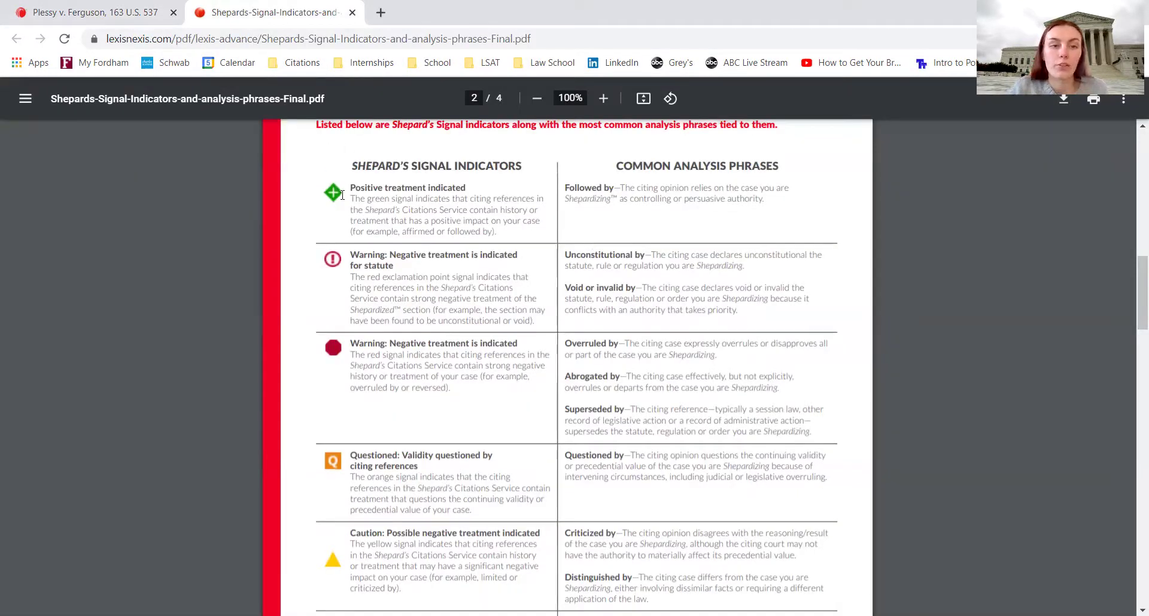
drag(354, 188, 476, 201)
click(530, 244)
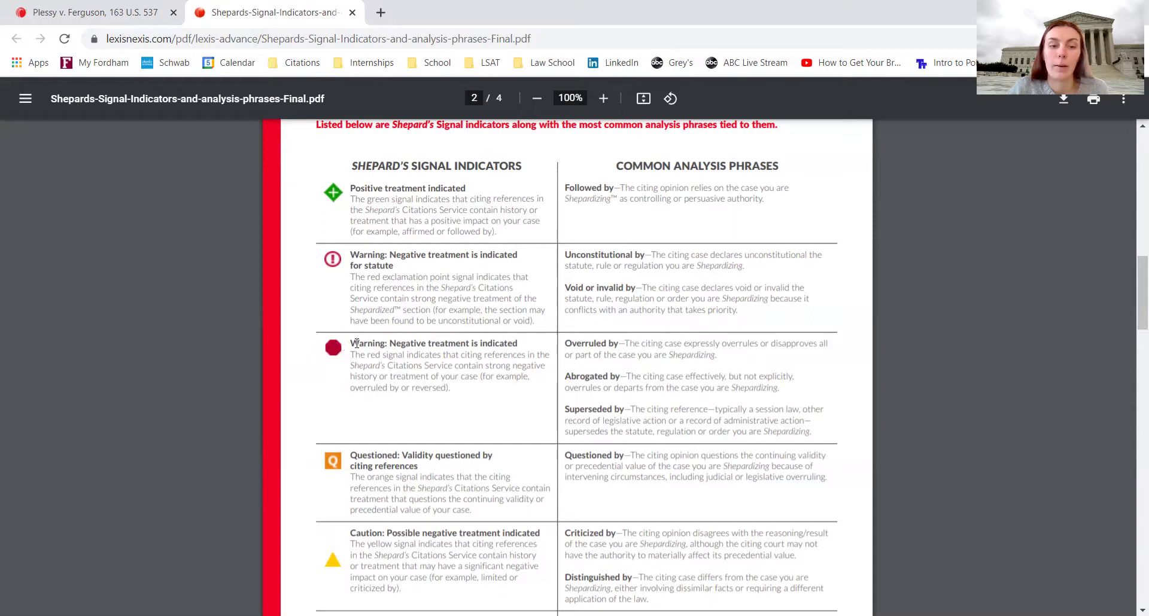
Read the title of the red octagon entry, "Warning: Negative treatment is indicated".
drag(350, 345, 519, 346)
click(542, 345)
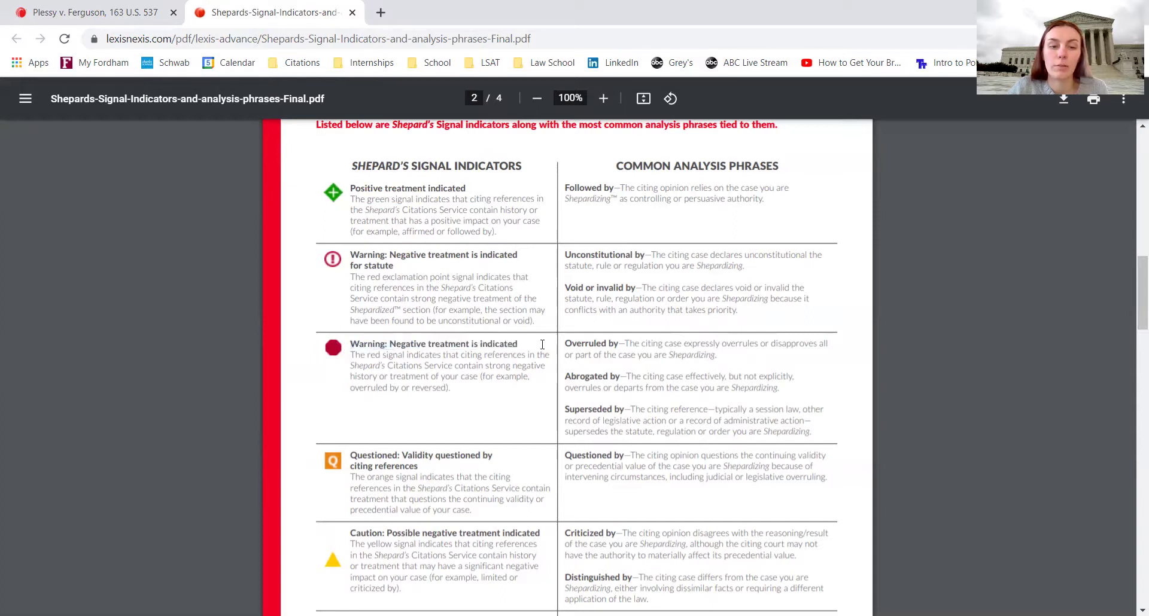
drag(407, 344, 521, 344)
click(522, 345)
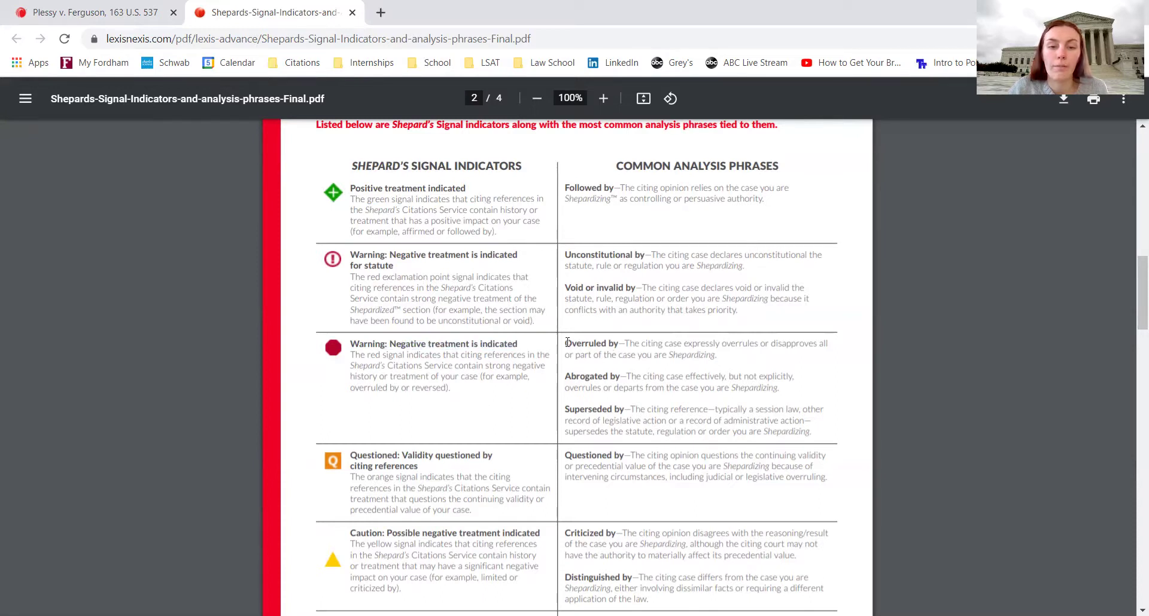
Study the "Overruled by" analysis phrase tied to the red octagon warning signal.
drag(573, 343, 717, 355)
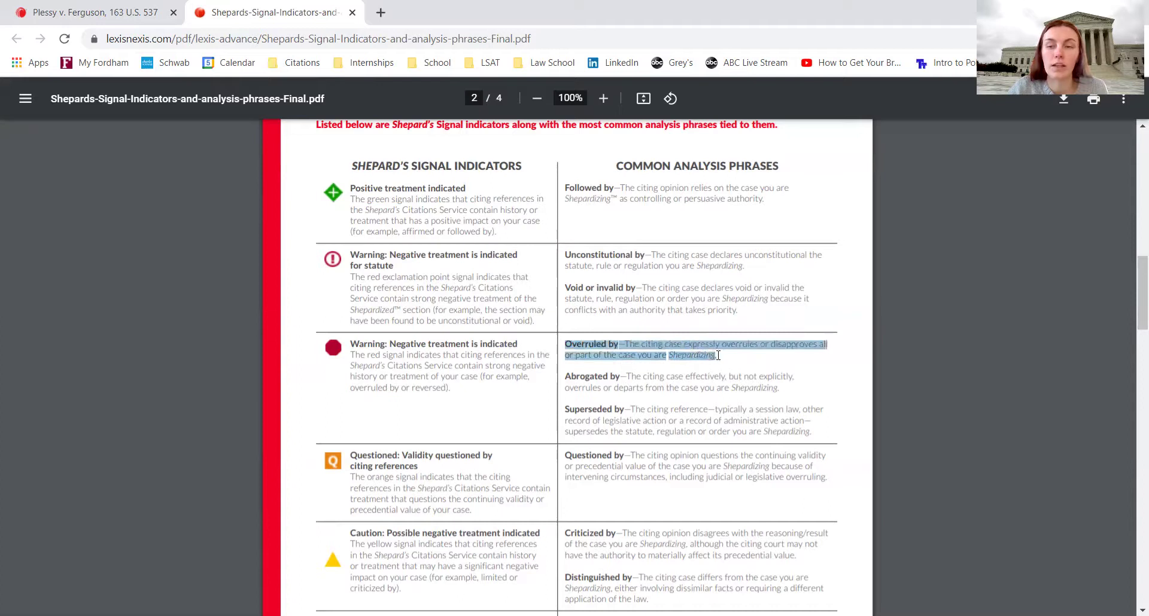
click(718, 356)
drag(567, 342, 723, 360)
click(567, 343)
click(549, 388)
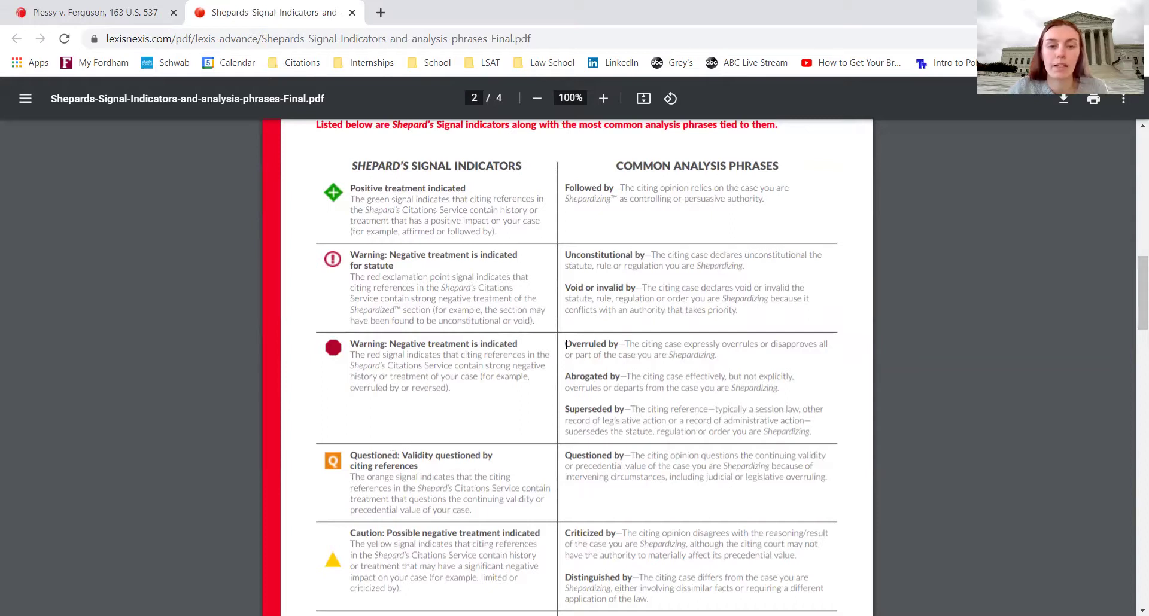
mouse_move(566, 345)
mouse_down()
mouse_move(724, 363)
mouse_move(567, 345)
mouse_up()
click(722, 357)
click(567, 345)
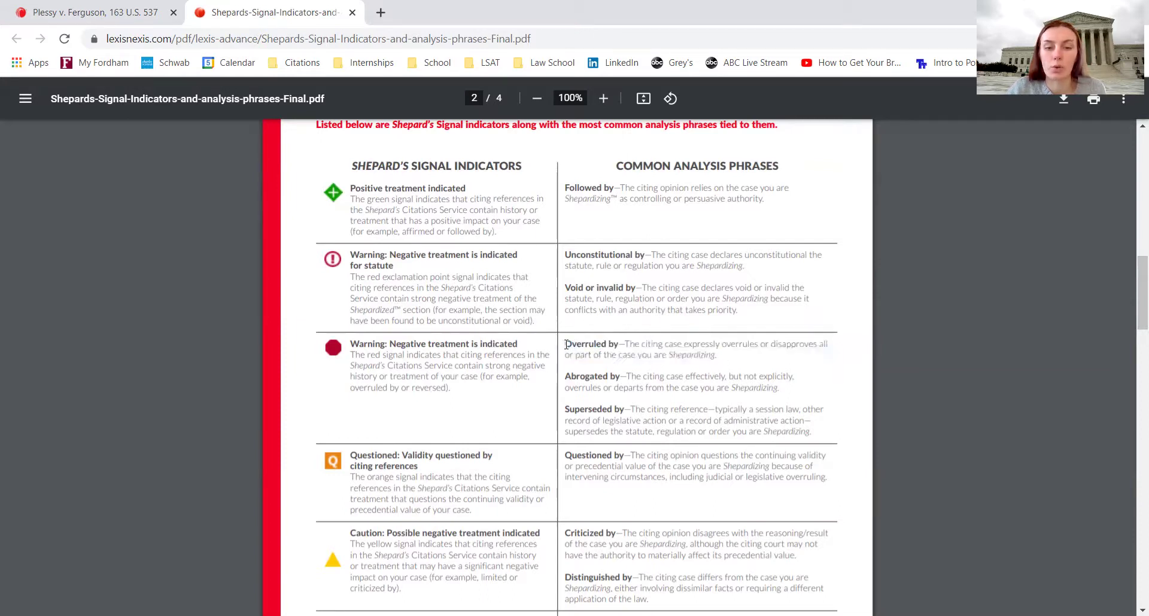
Read the orange "Questioned: Validity questioned by citing references" entry and the yellow Caution entry below it.
scroll(474, 386, down, 3)
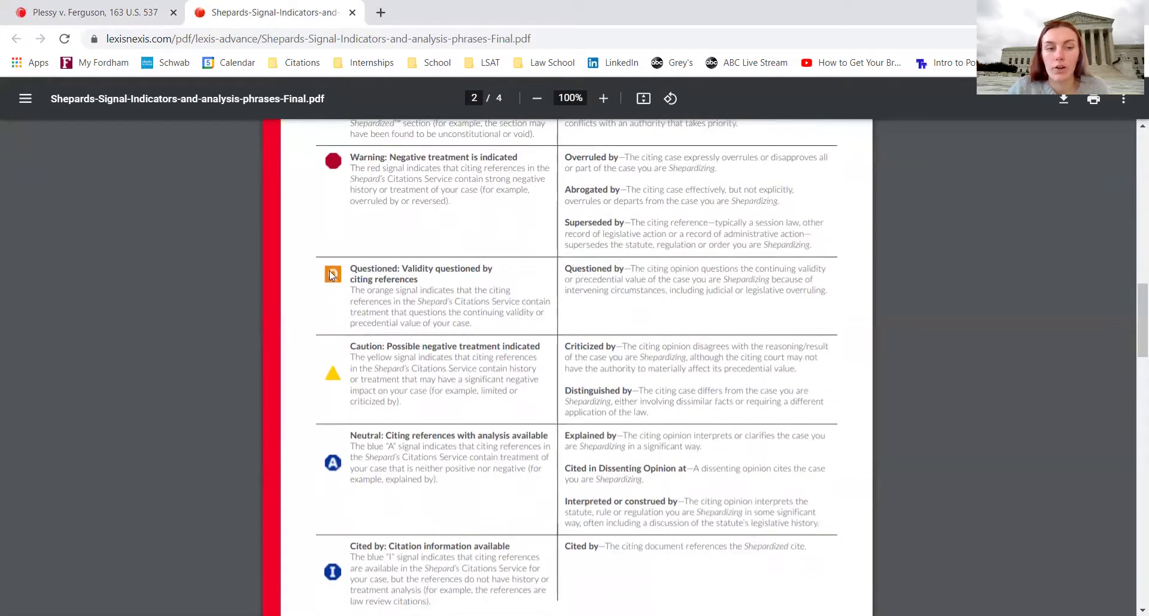
click(453, 279)
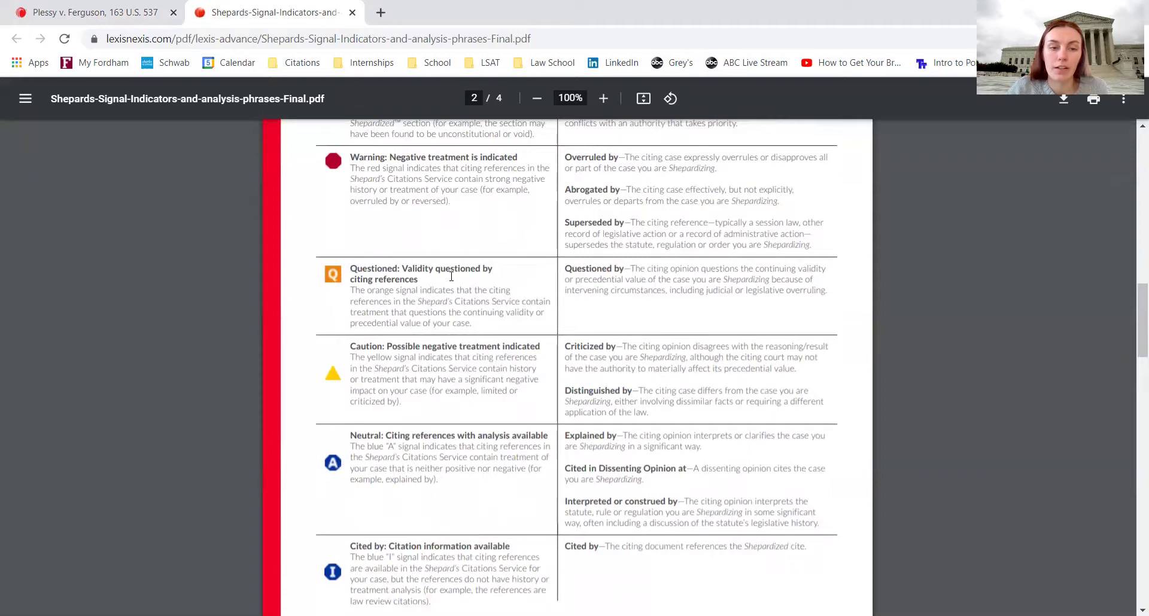
mouse_move(423, 281)
mouse_down()
mouse_move(351, 269)
mouse_move(431, 281)
mouse_up()
click(431, 281)
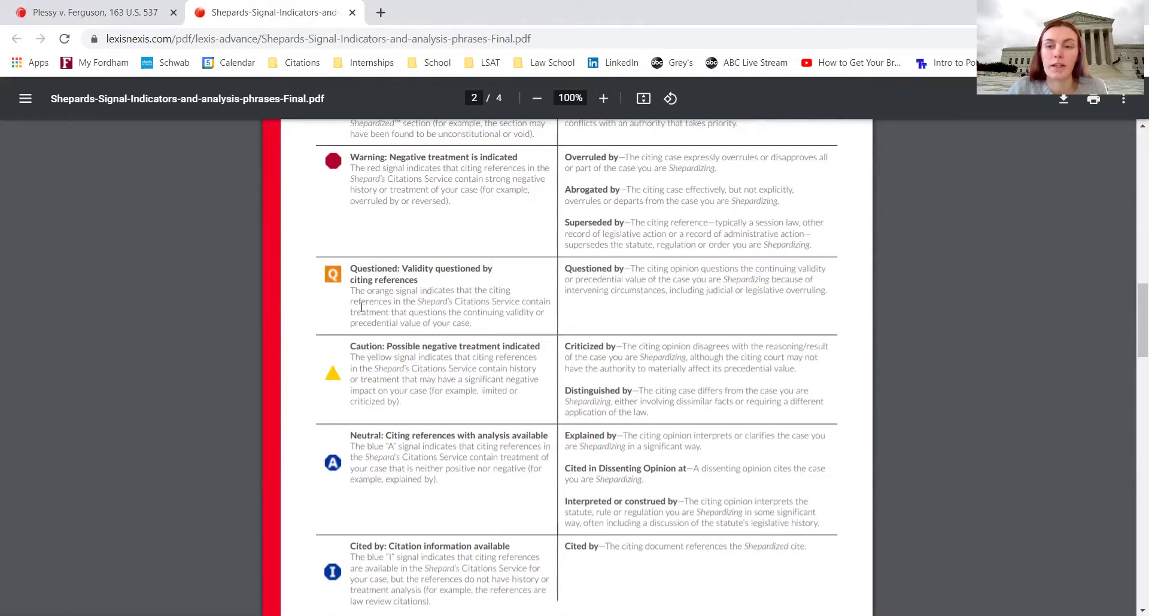
scroll(466, 335, down, 2)
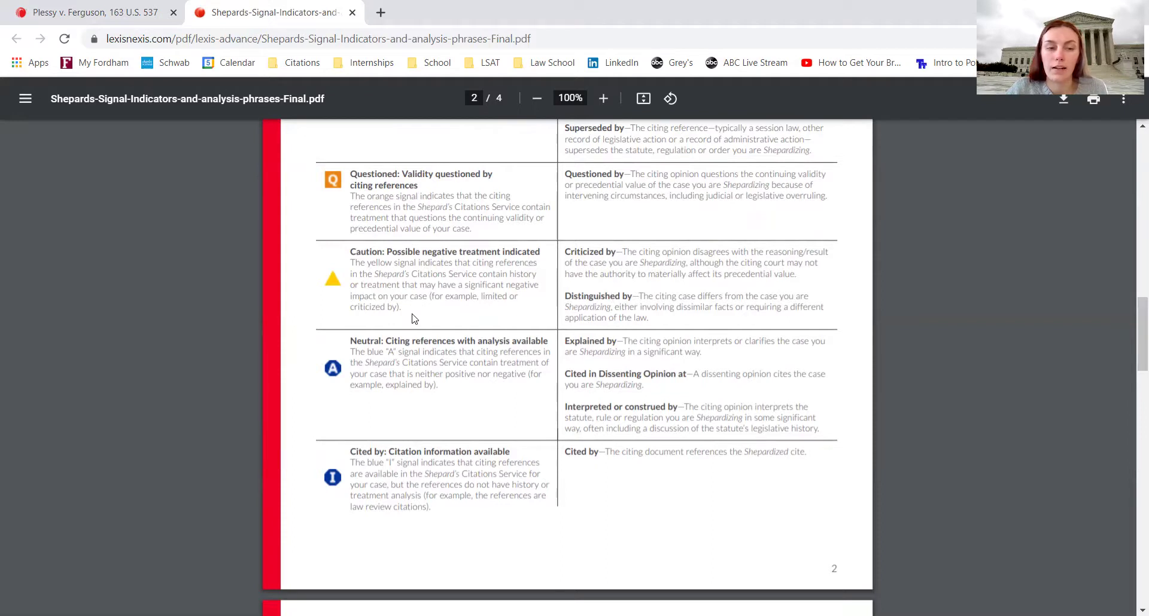
Go back up the signal table to compare these entries with the red octagon warning.
scroll(473, 317, up, 2)
scroll(474, 317, up, 3)
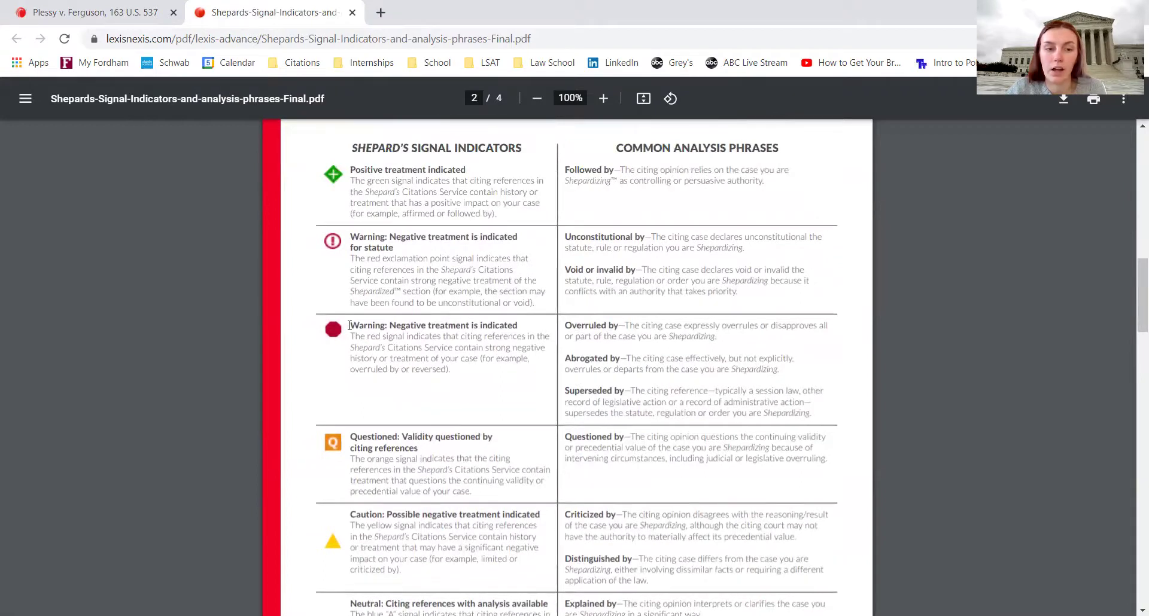
drag(356, 337, 311, 330)
click(318, 334)
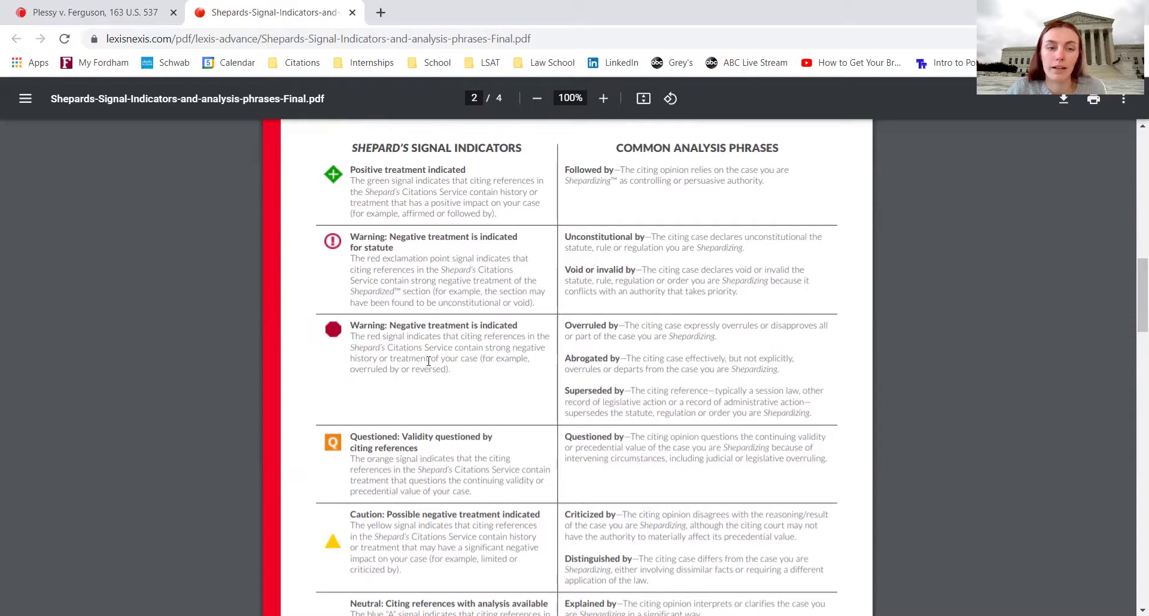
Review the Caution and Neutral entries, and read the blue "I" entry, "Cited by: Citation information available".
scroll(429, 362, down, 2)
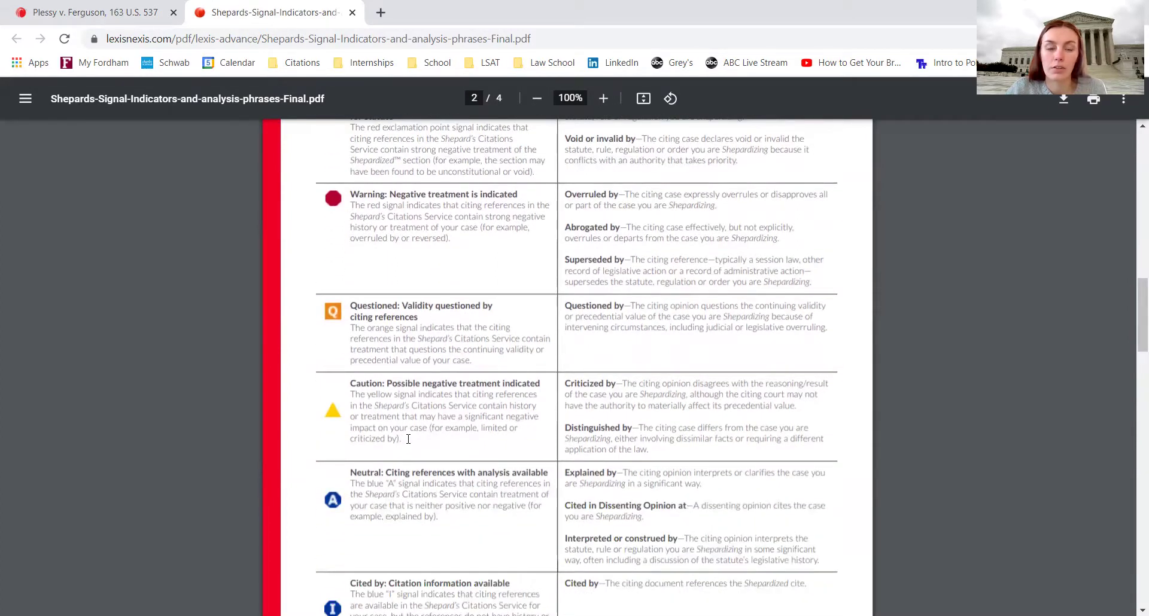
scroll(419, 442, down, 1)
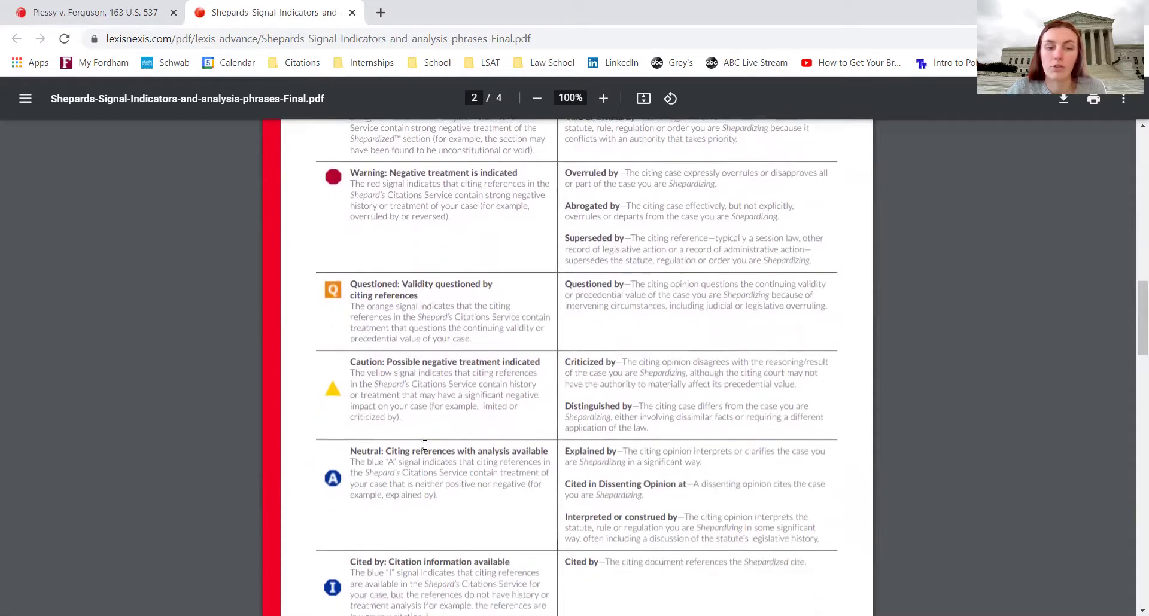
scroll(431, 449, down, 1)
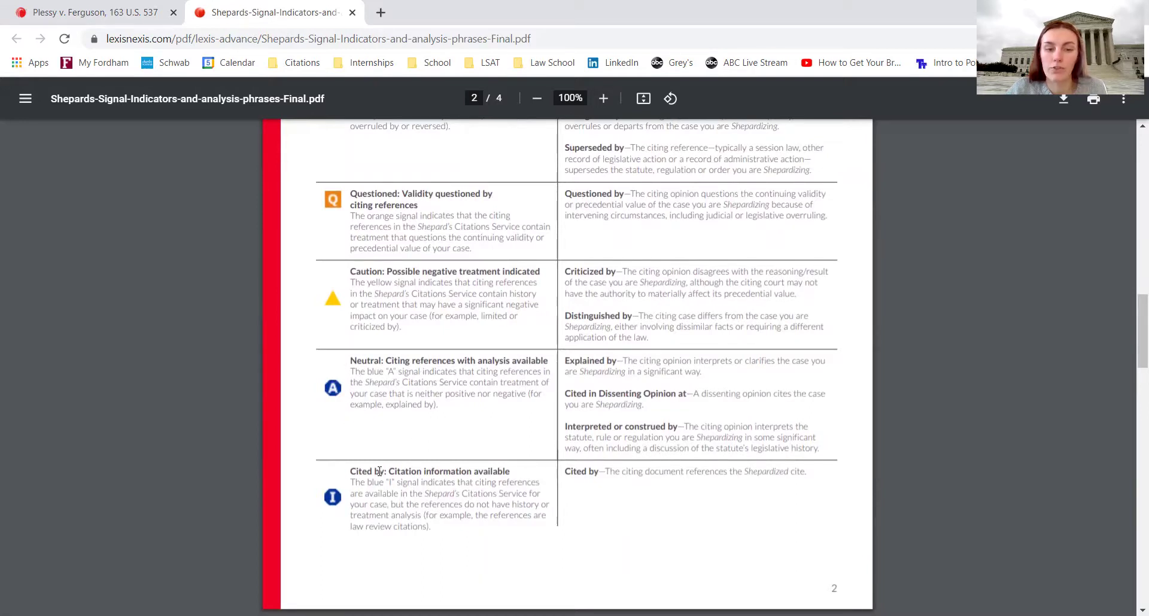
drag(390, 472, 511, 473)
click(516, 473)
Reread the full description of the red octagon signal, including its examples of overruled or reversed cases.
scroll(518, 467, up, 1)
scroll(518, 462, up, 4)
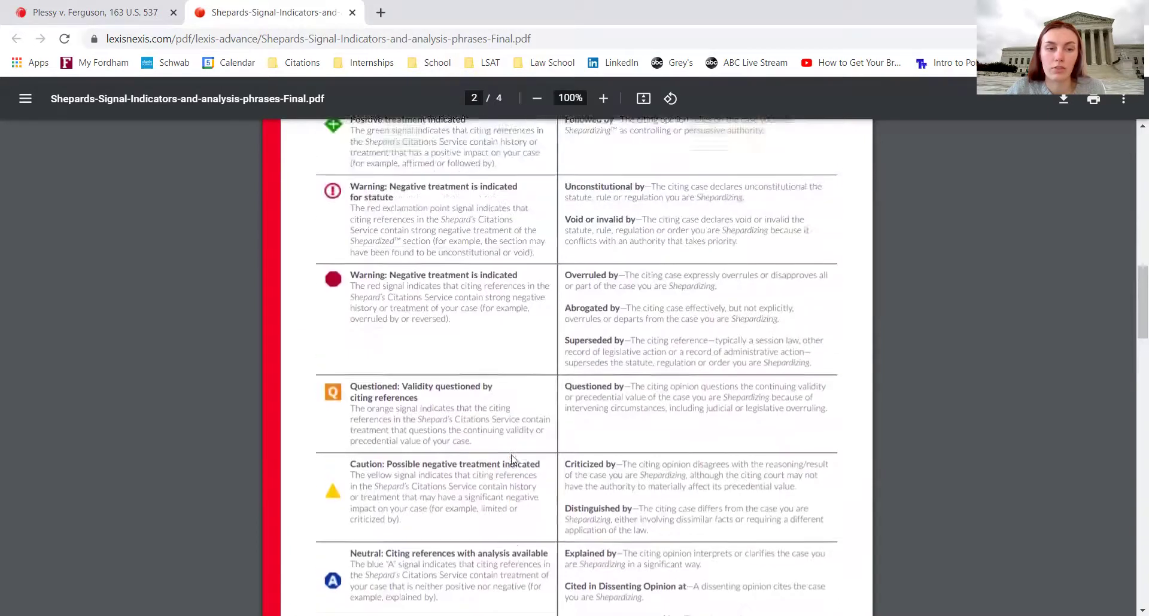
scroll(503, 395, down, 1)
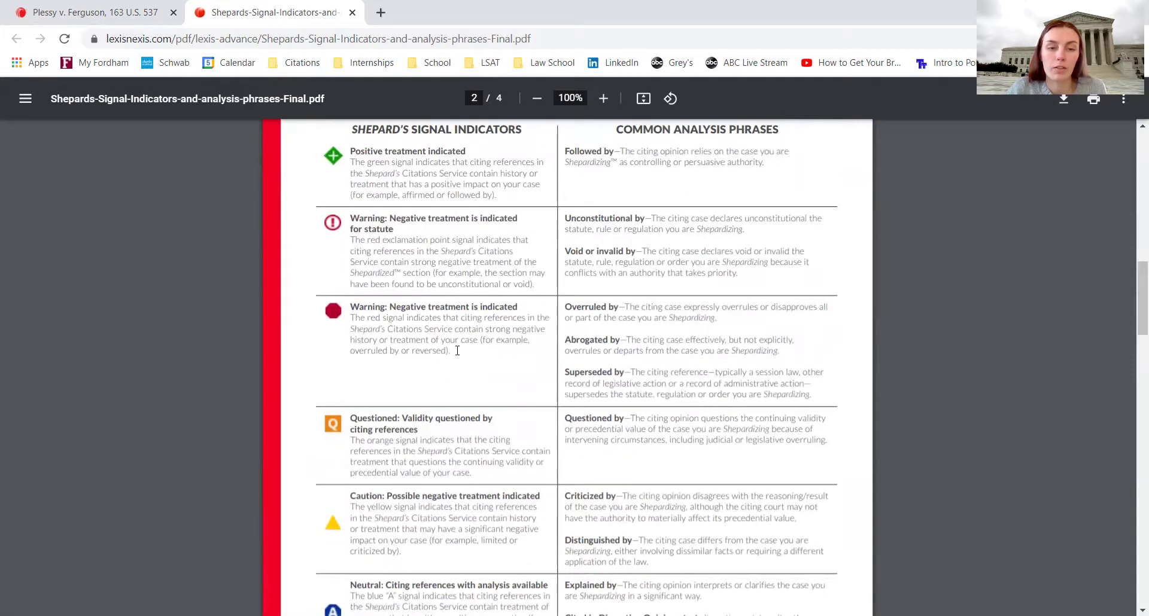
drag(457, 351, 317, 302)
click(482, 369)
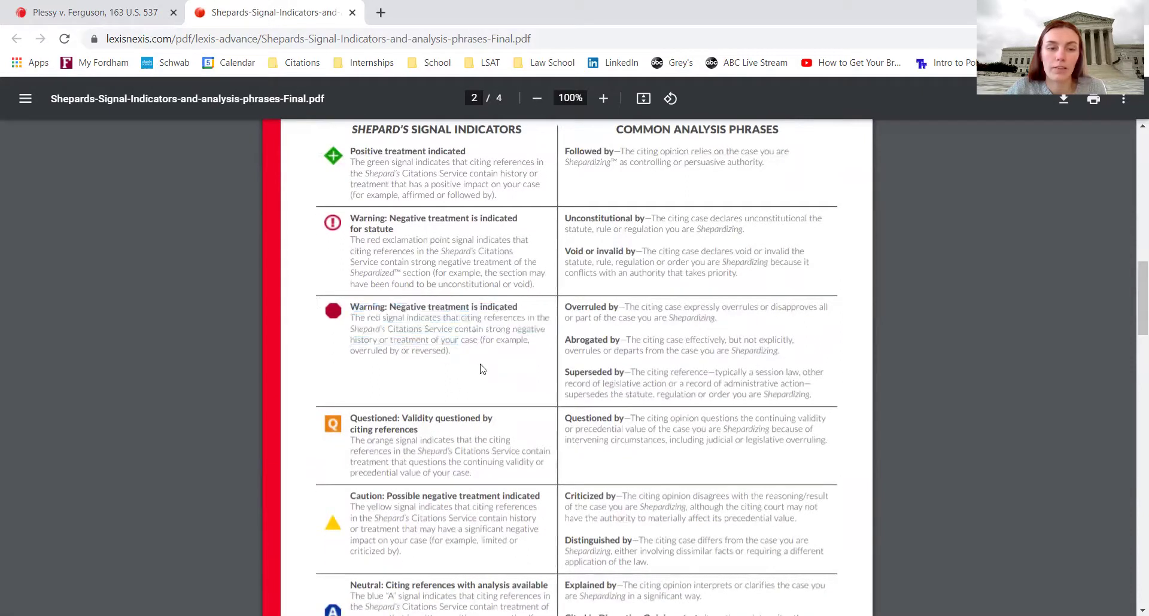
Return to the Plessy v. Ferguson document, check its Shepard's signal, and Shepardize the case.
click(103, 22)
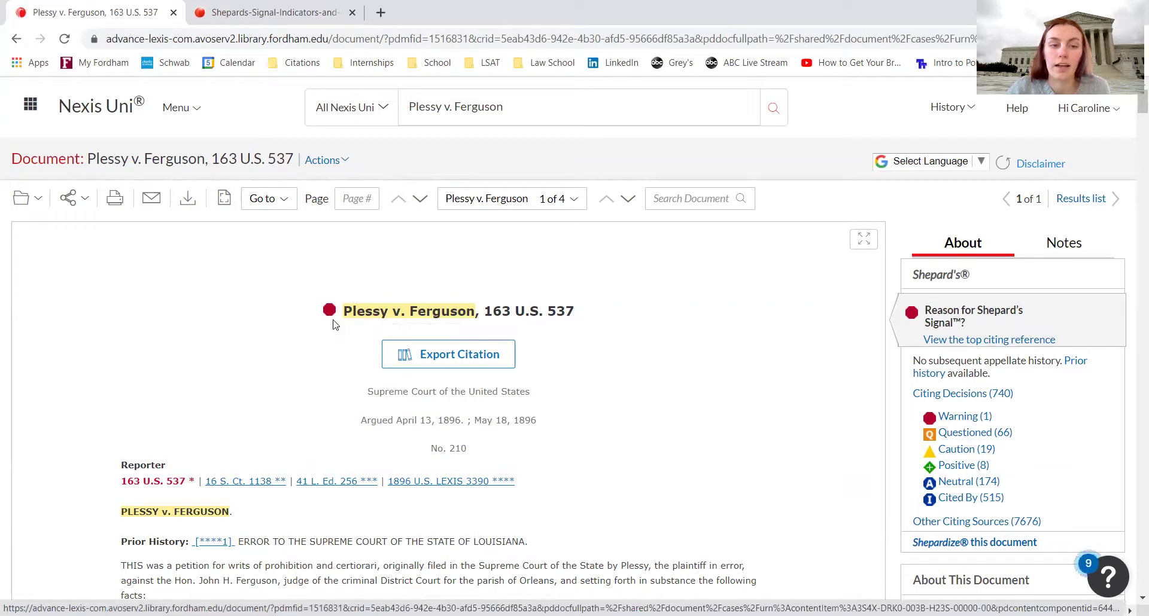
mouse_move(328, 315)
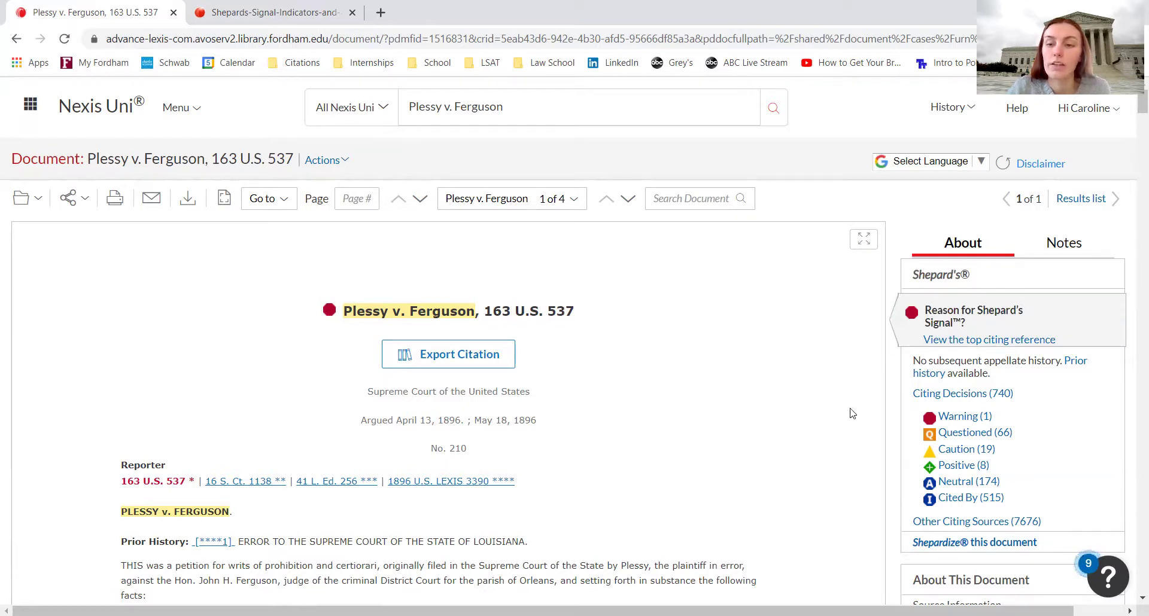
scroll(1032, 278, down, 1)
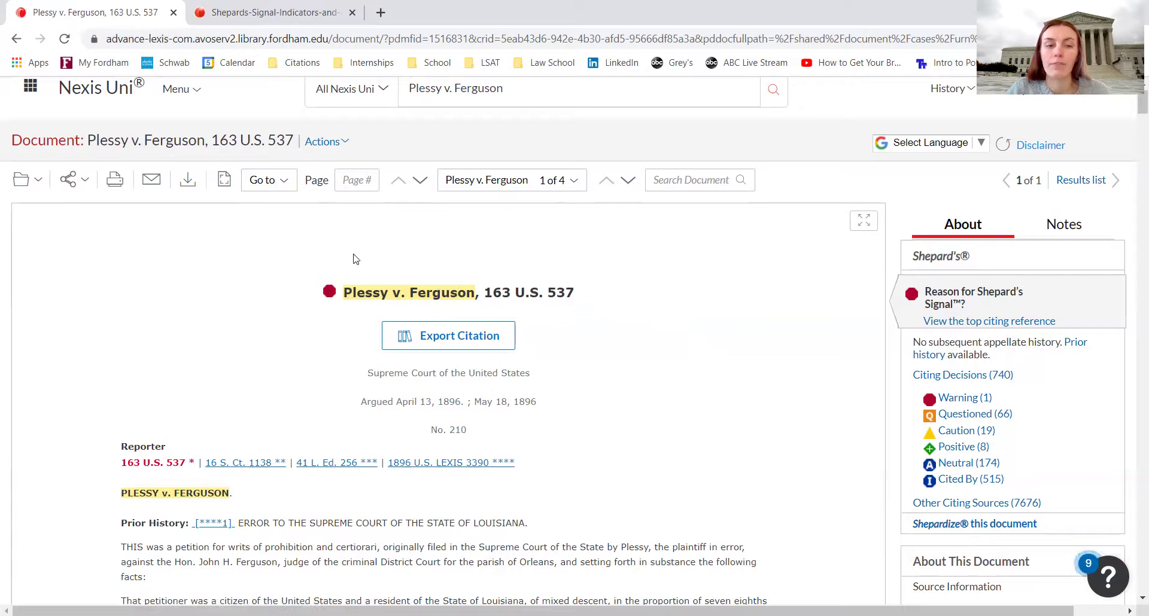
click(968, 525)
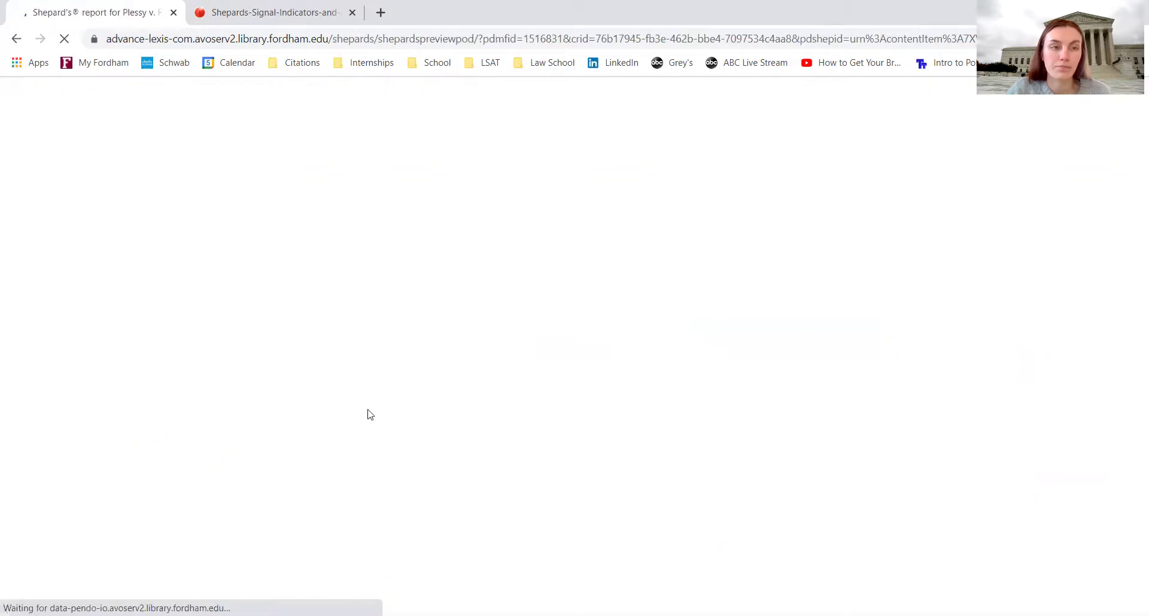
Examine the Citing Decisions in the Shepard's report for Plessy v. Ferguson and the Analysis categories for narrowing them.
scroll(509, 417, down, 3)
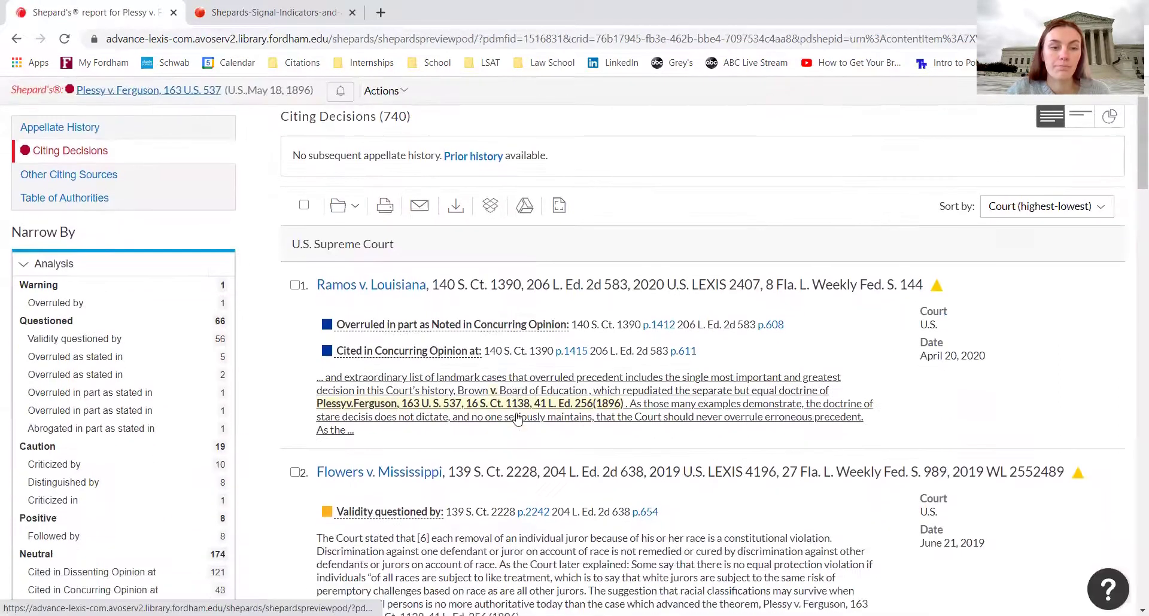
scroll(439, 396, up, 3)
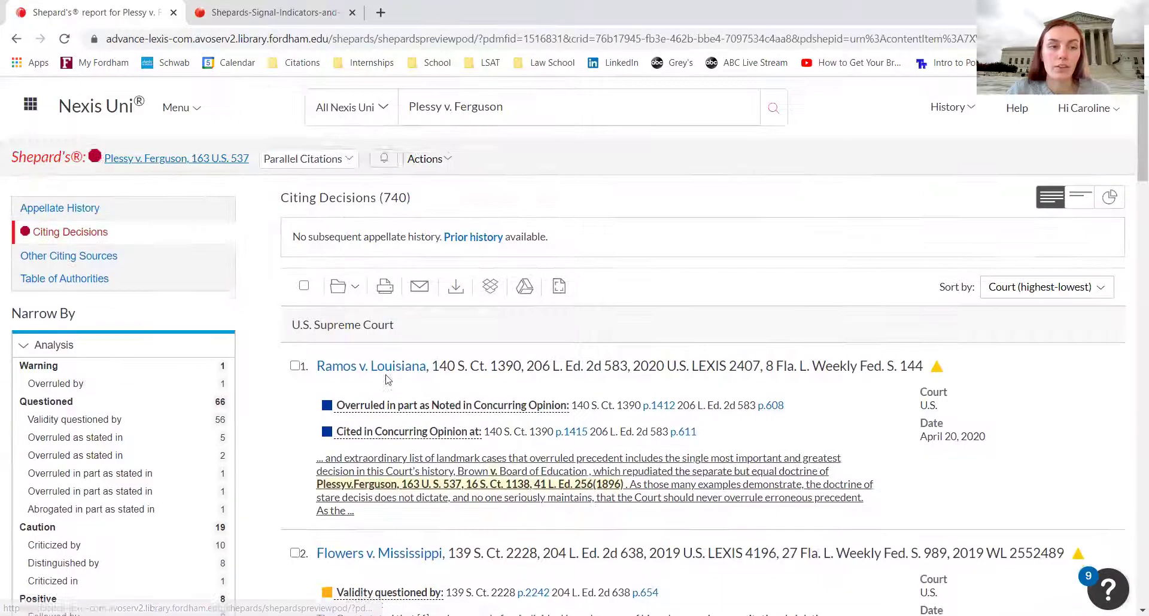
scroll(264, 291, down, 3)
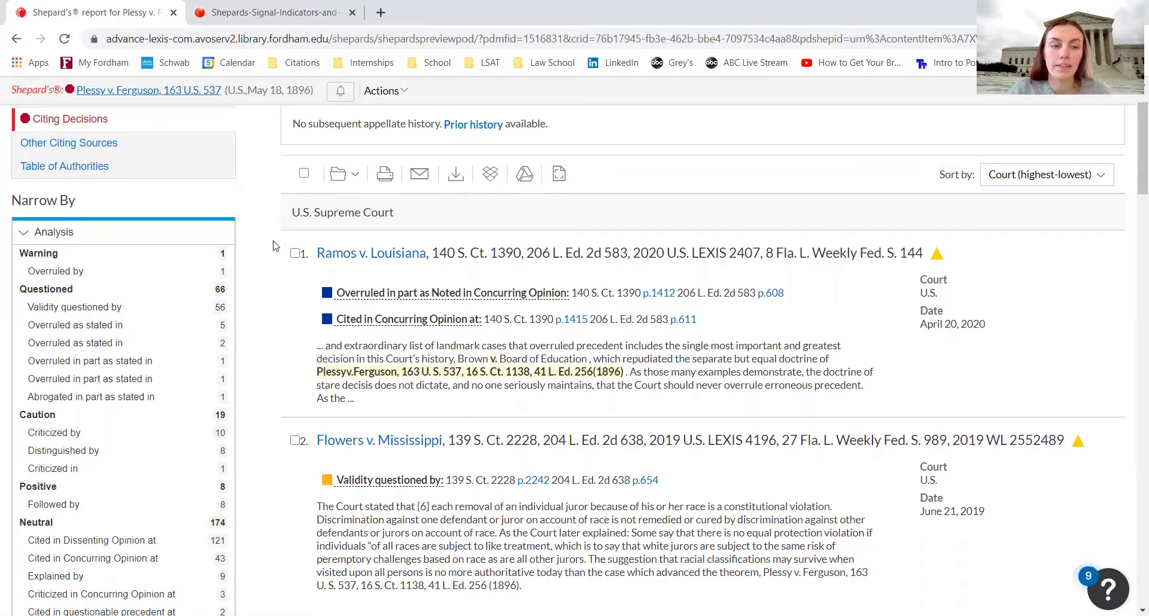
scroll(296, 298, down, 4)
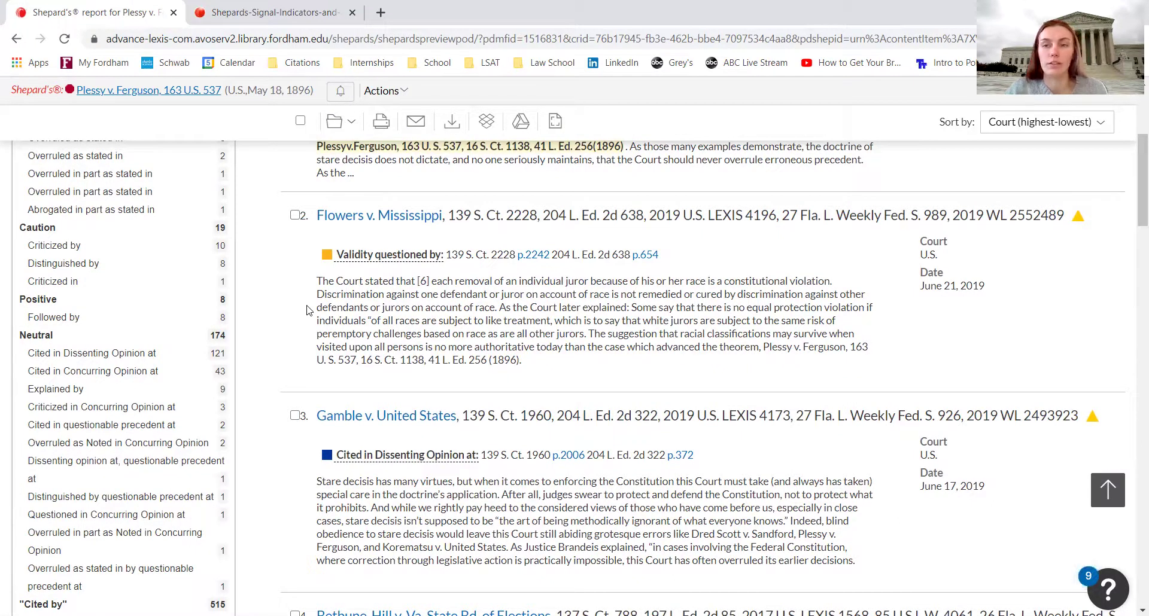
scroll(307, 310, up, 4)
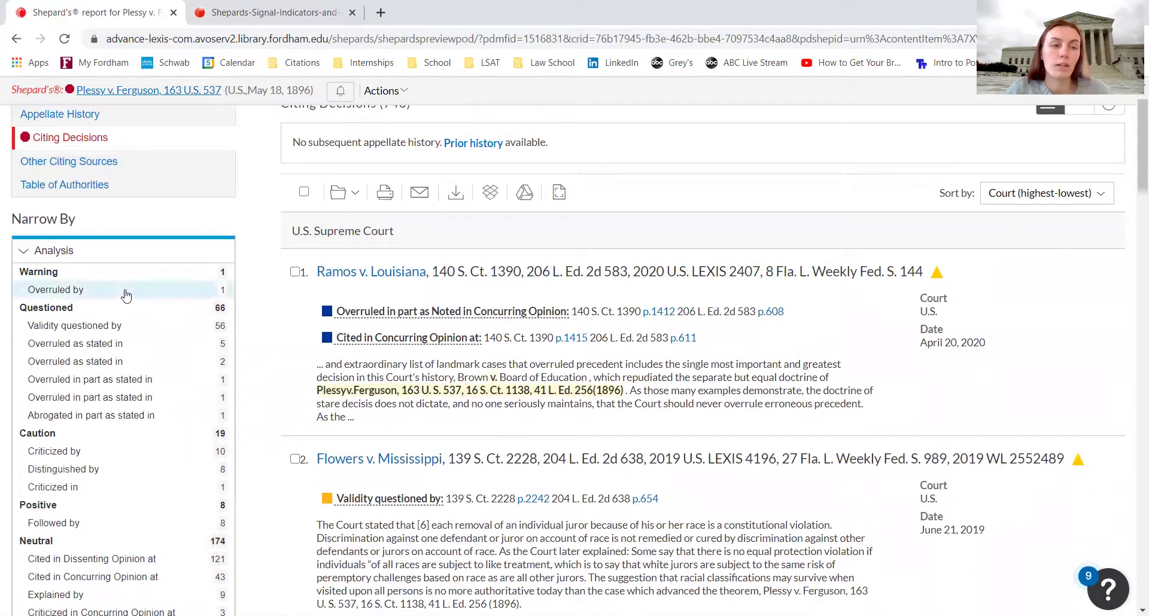
Examine the Analysis categories and the federal and state court filters for narrowing the Plessy v. Ferguson citing decisions.
scroll(47, 359, up, 1)
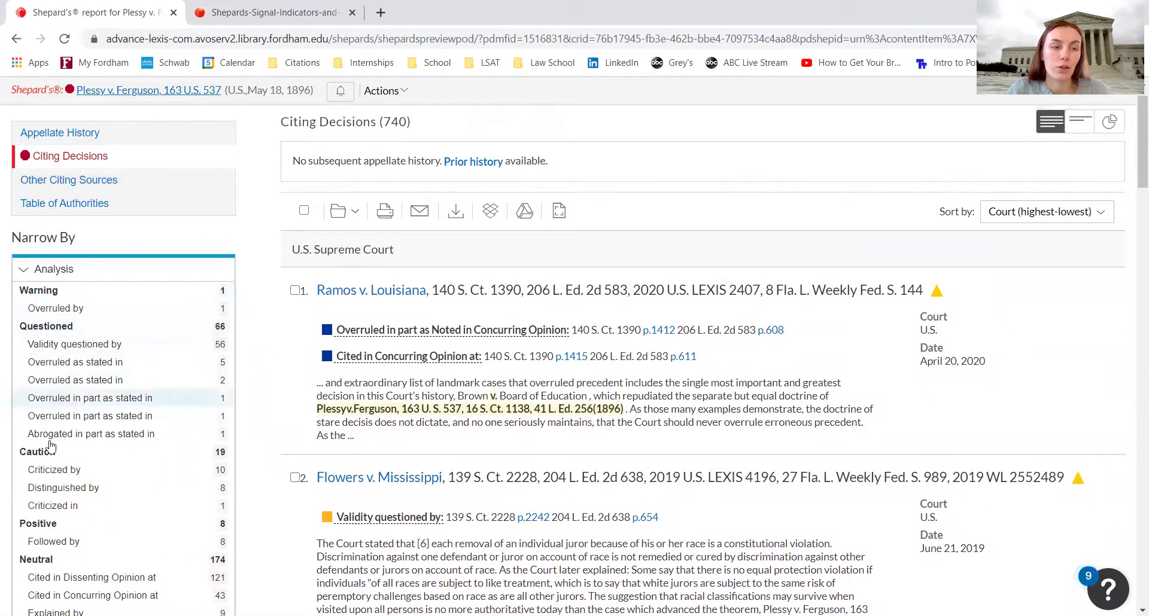
scroll(59, 454, down, 1)
scroll(73, 472, down, 2)
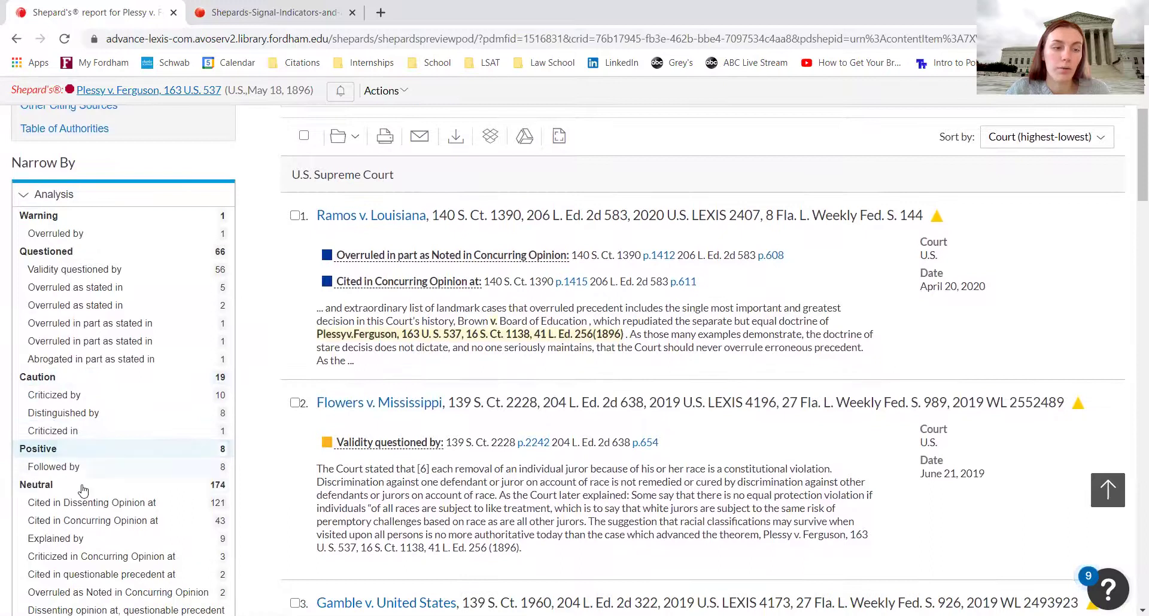
scroll(78, 488, down, 1)
scroll(82, 495, down, 7)
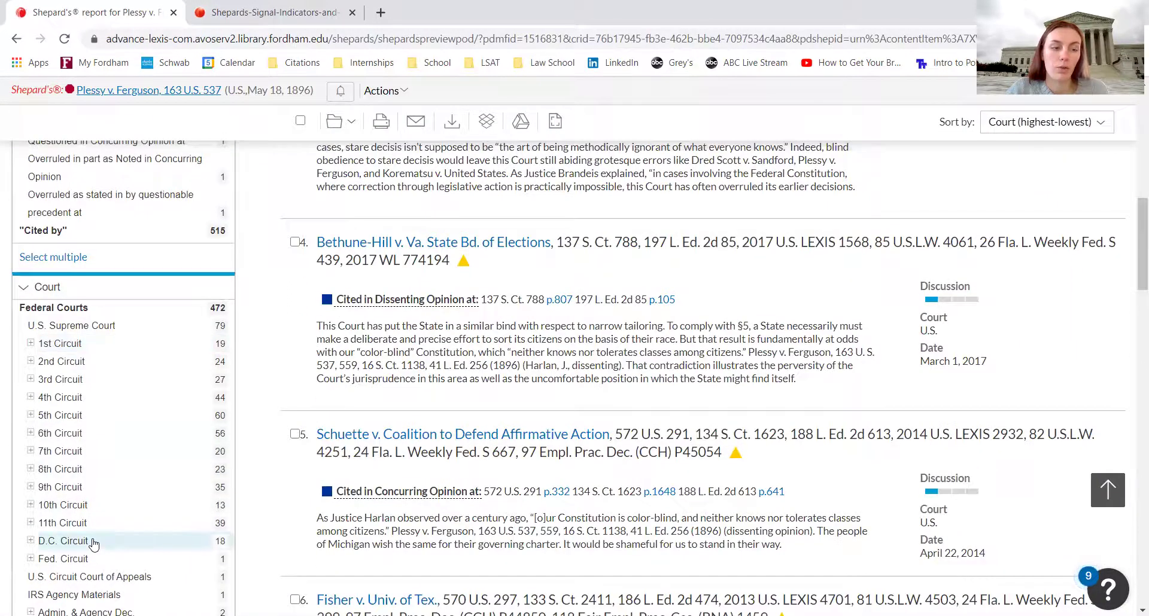
scroll(93, 539, down, 4)
scroll(96, 509, down, 5)
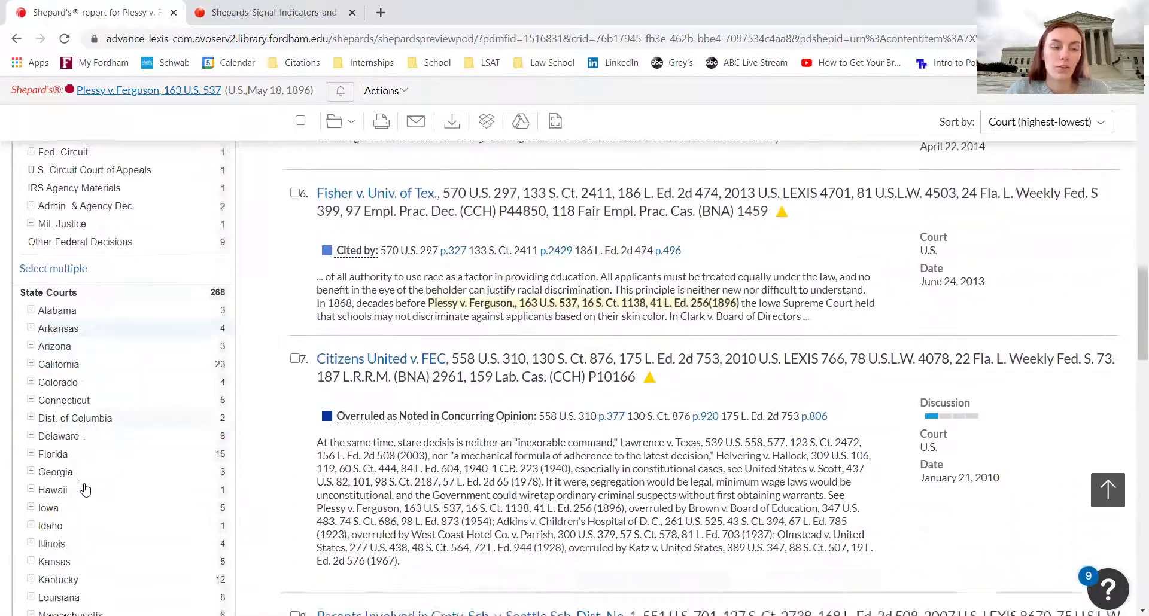
scroll(102, 435, down, 8)
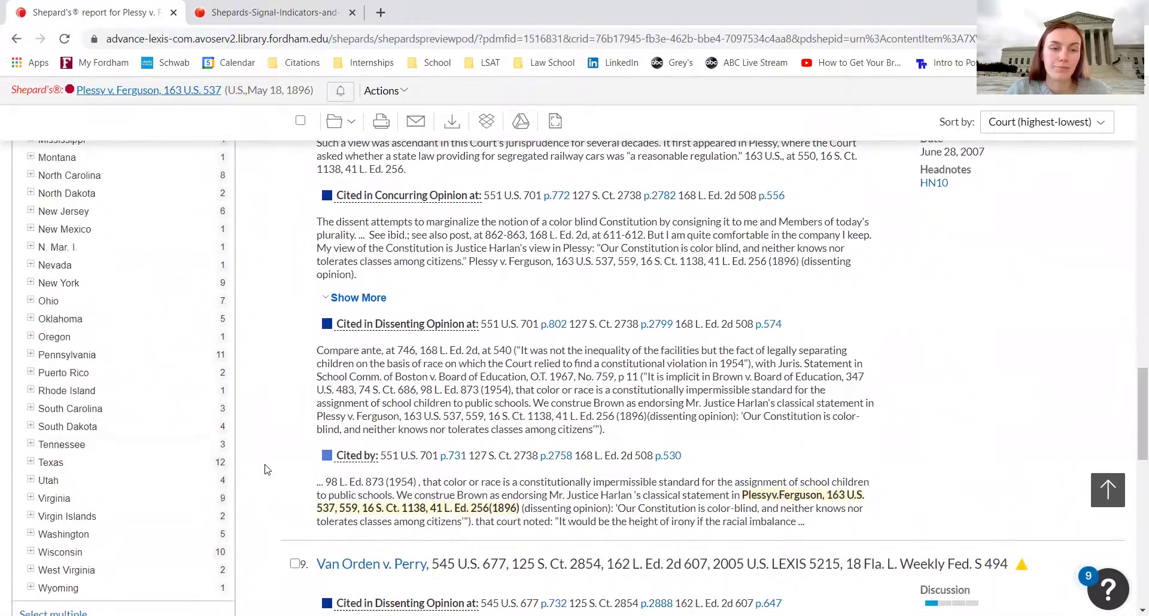
Narrow the citing decisions to "Overruled by", review the overruling case, and remove the filter.
scroll(264, 467, up, 14)
scroll(267, 467, up, 15)
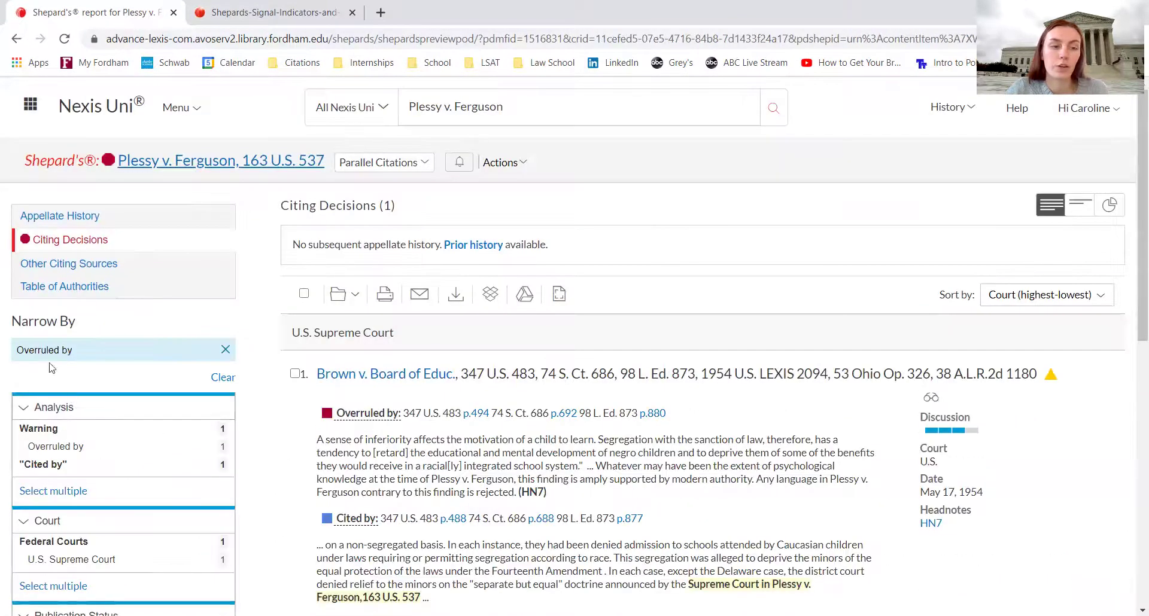
scroll(364, 389, down, 3)
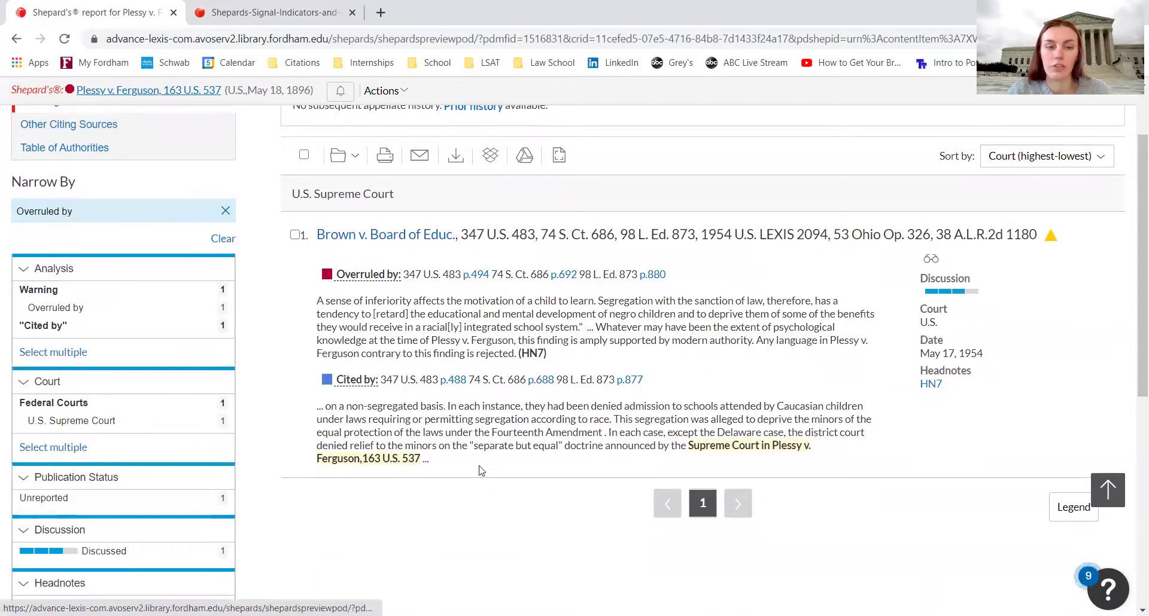
scroll(261, 383, up, 3)
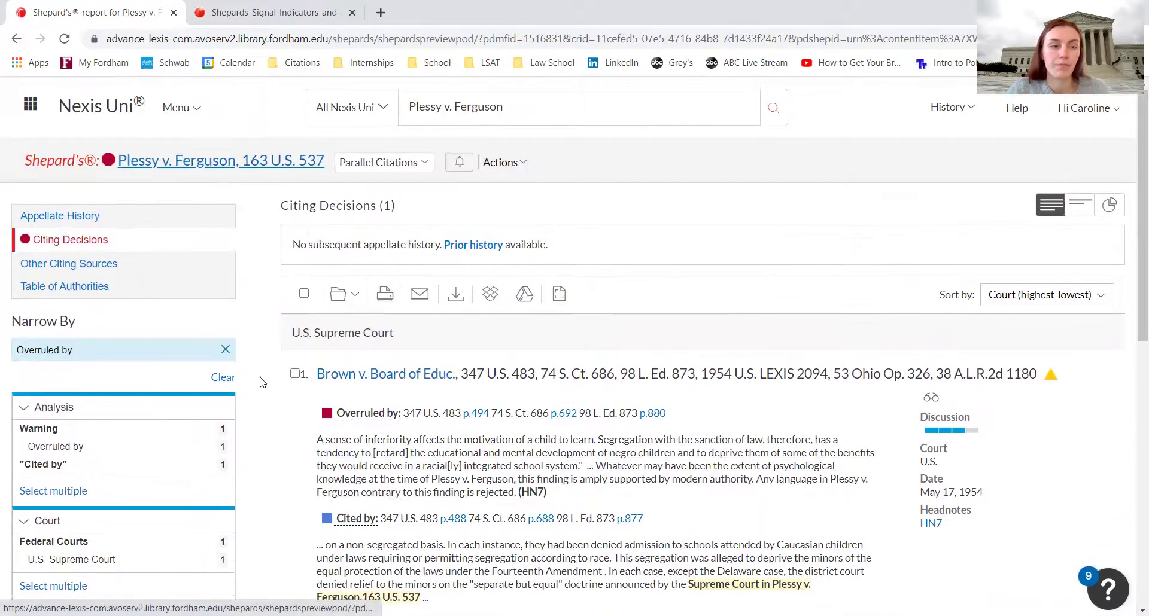
click(225, 350)
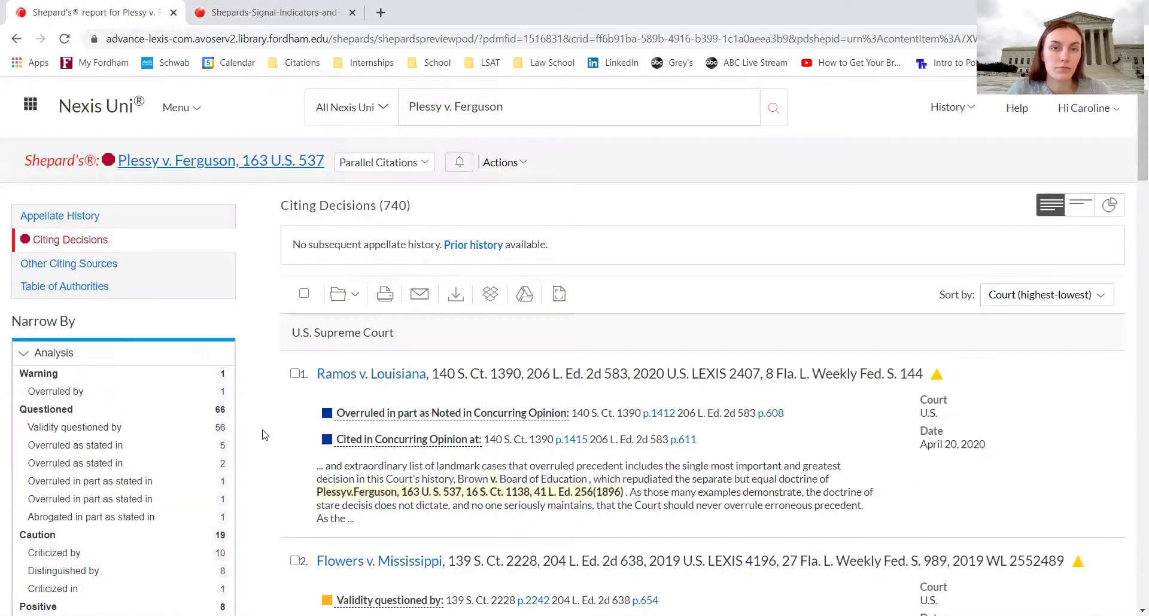
Narrow the citing decisions to "Followed by", review the cases that followed Plessy v. Ferguson, and remove the filter.
scroll(265, 435, down, 2)
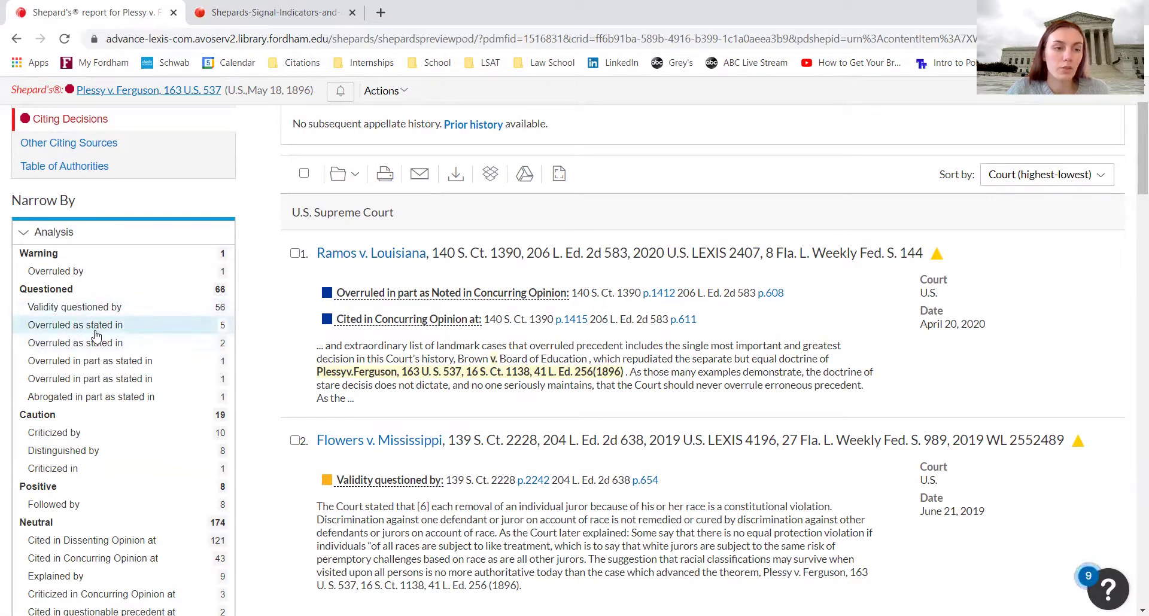
scroll(69, 460, down, 2)
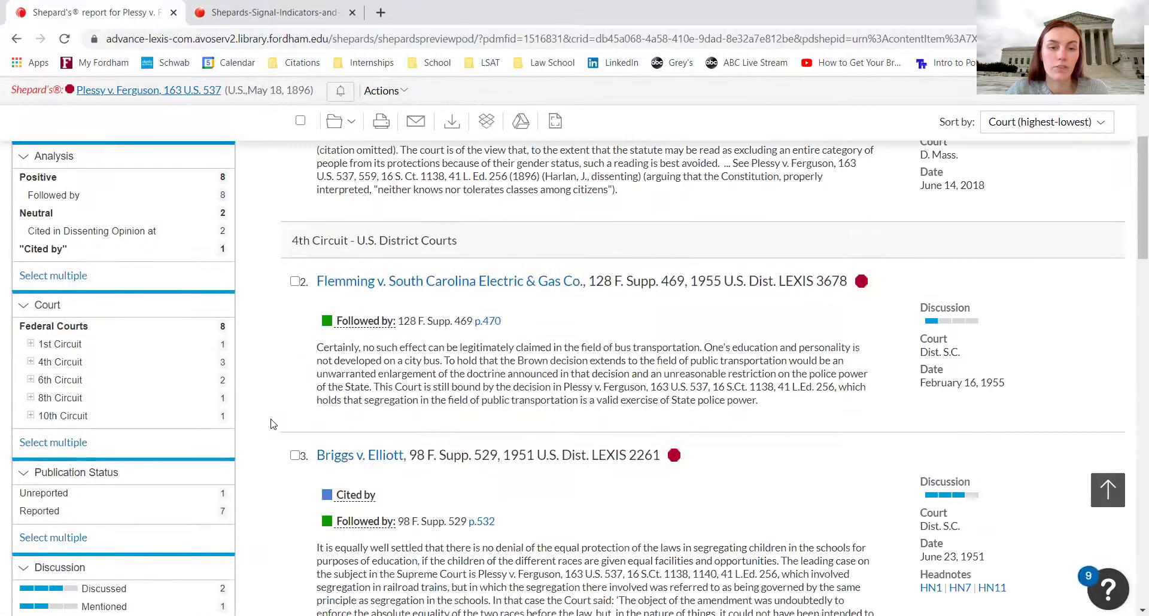
scroll(271, 424, down, 1)
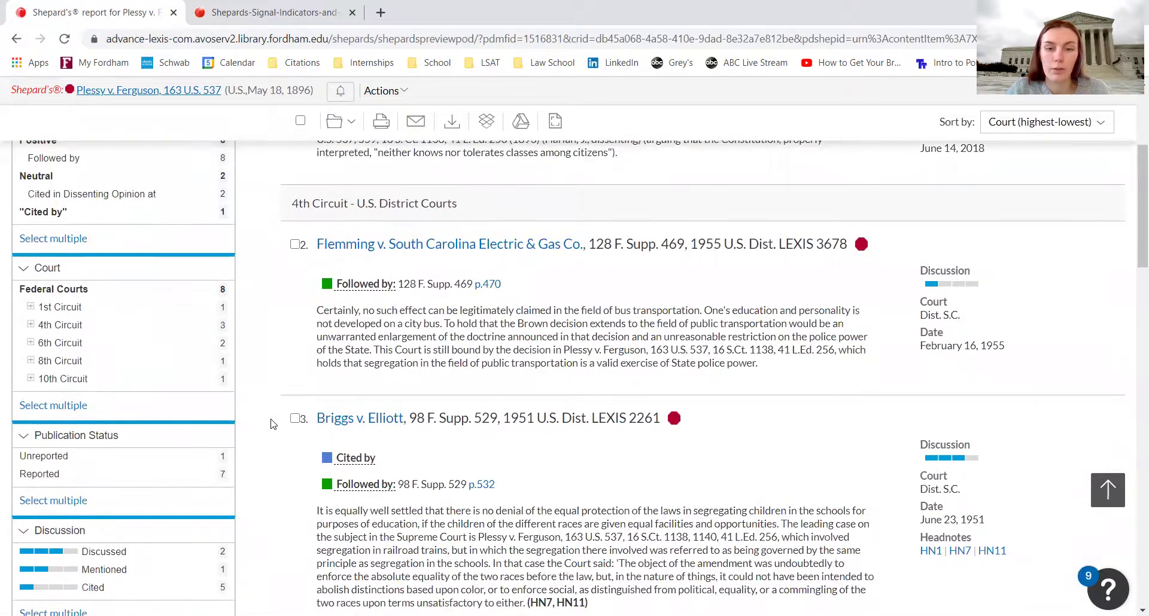
scroll(270, 425, down, 15)
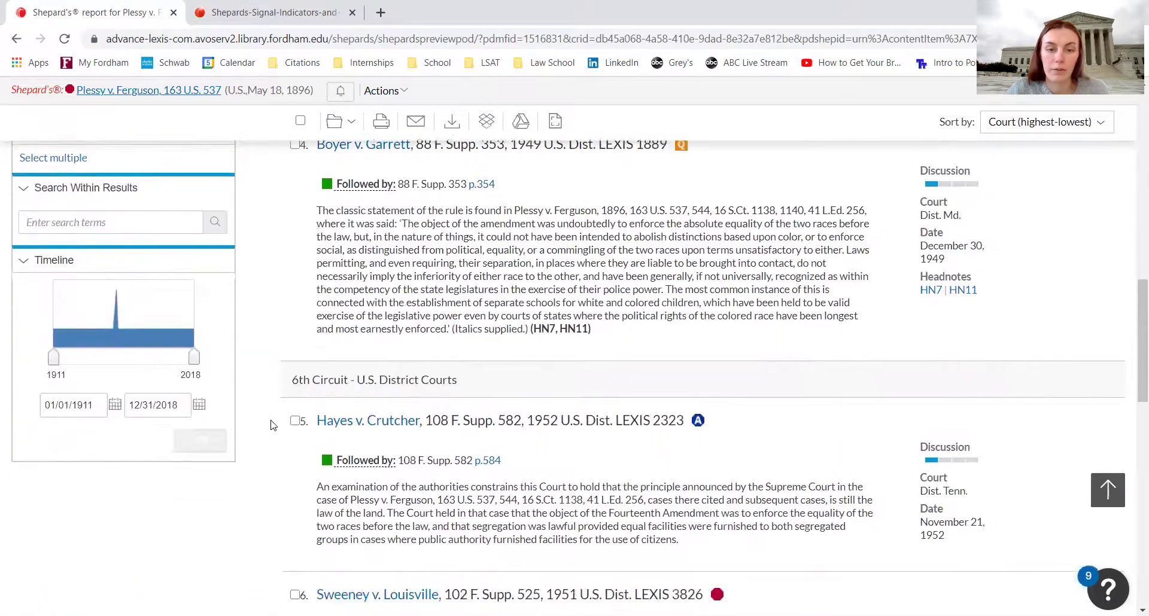
scroll(270, 425, up, 20)
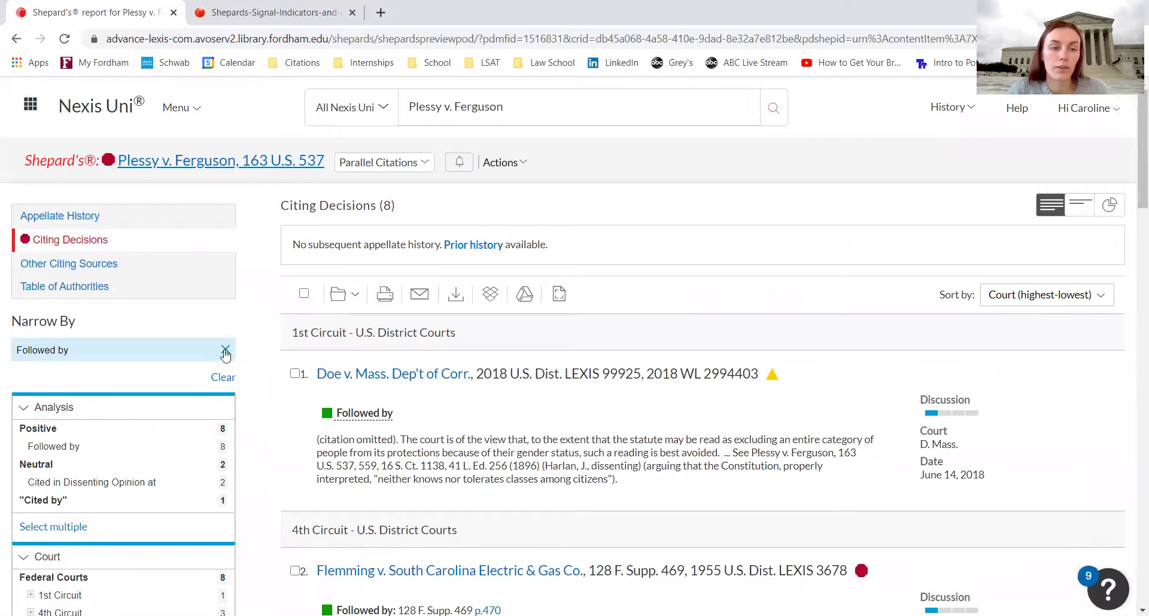
click(225, 351)
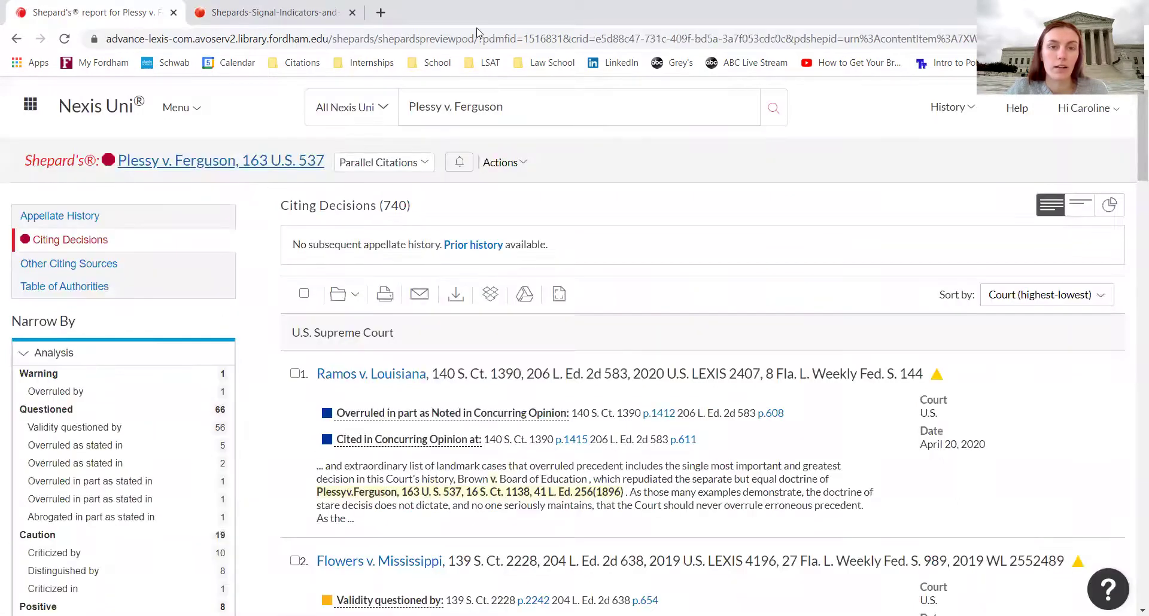
Search All Nexis Uni for "Masterpiece Cakeshop Inc" and limit the results to Cases.
drag(504, 111, 405, 113)
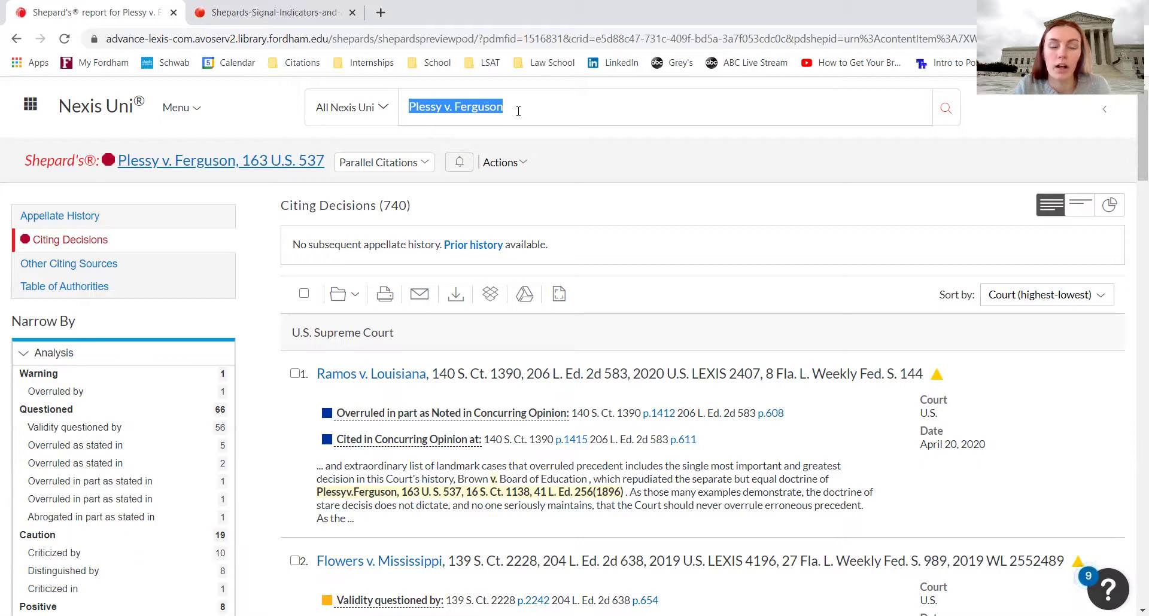
text(Master)
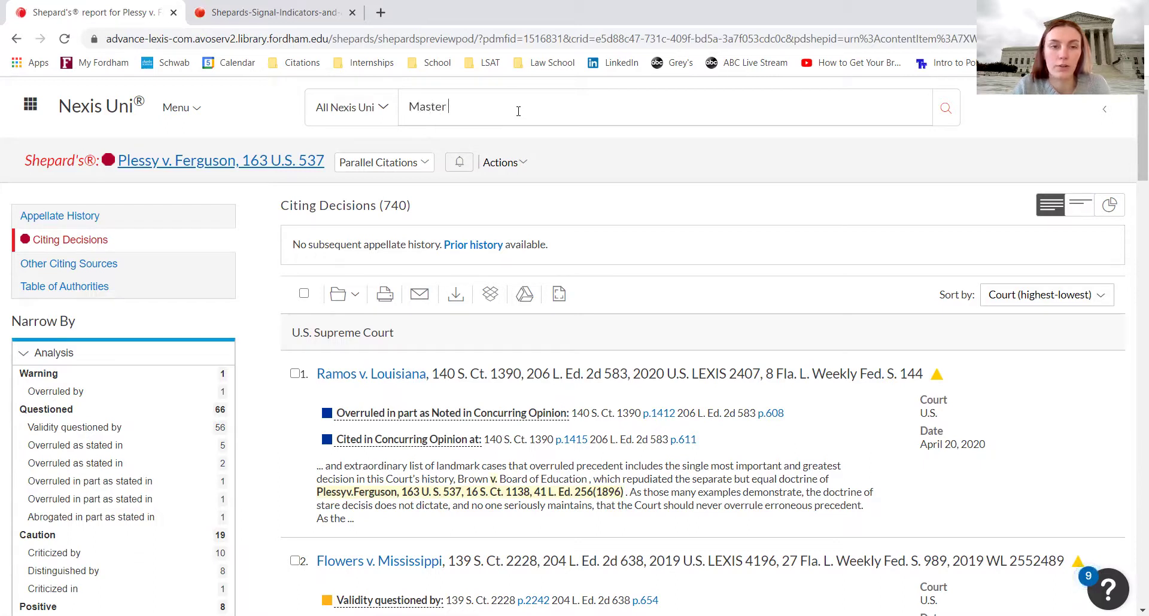
text(piece Cake)
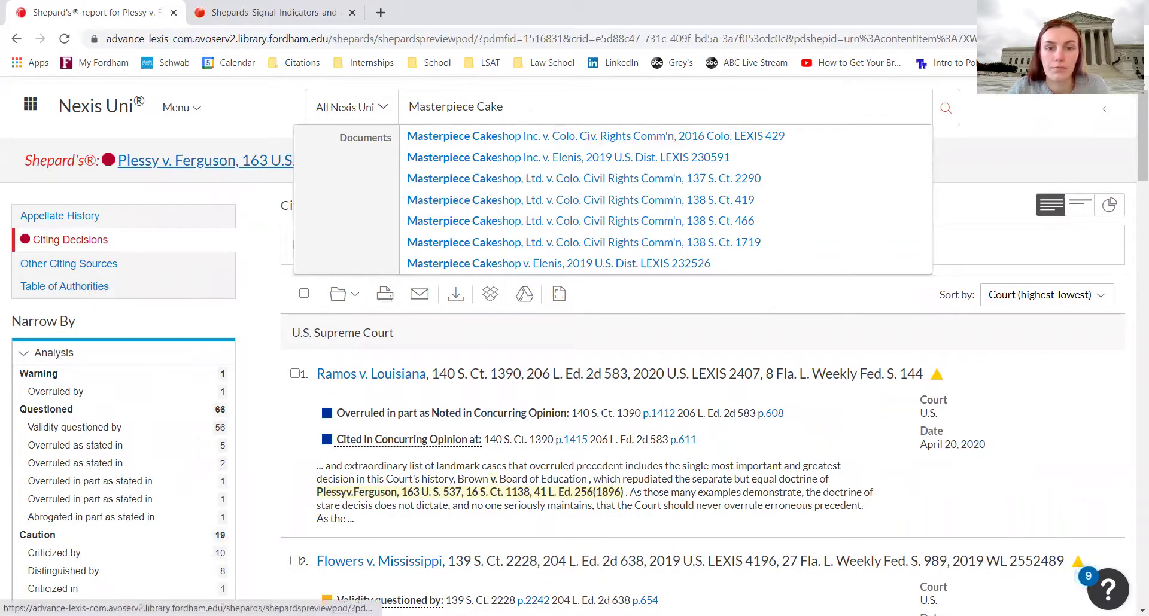
text(shop)
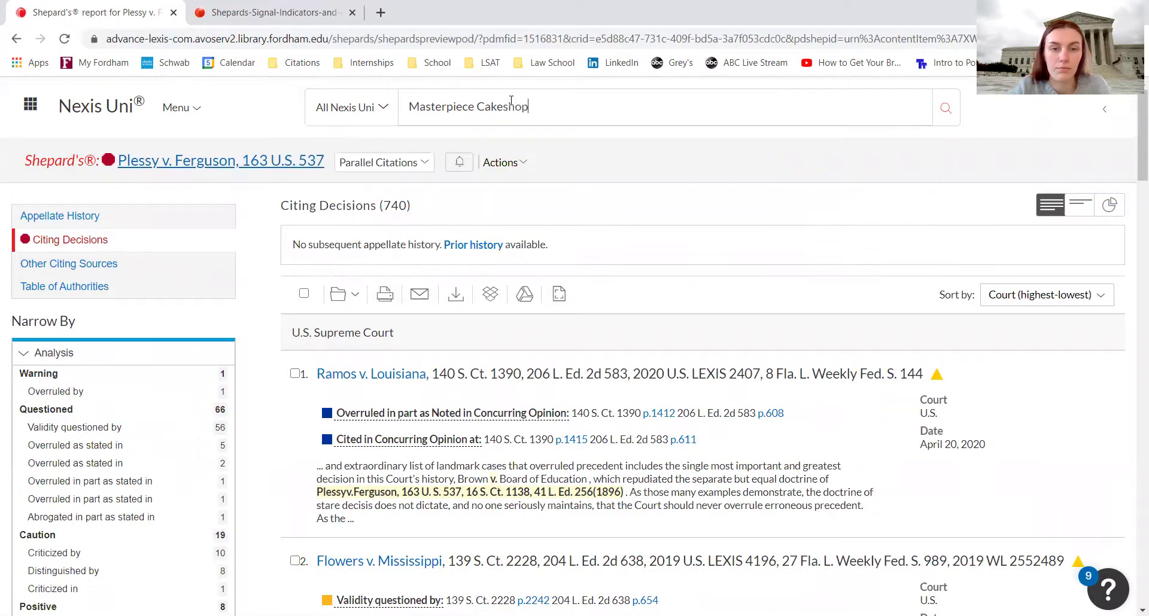
text( Inc)
key(Return)
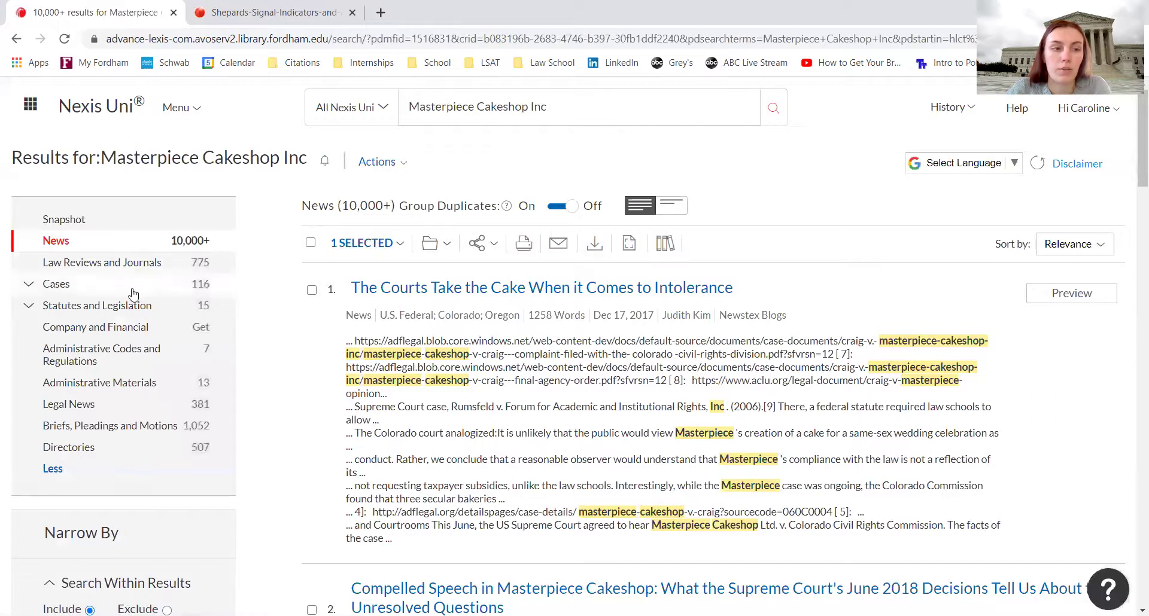
click(57, 284)
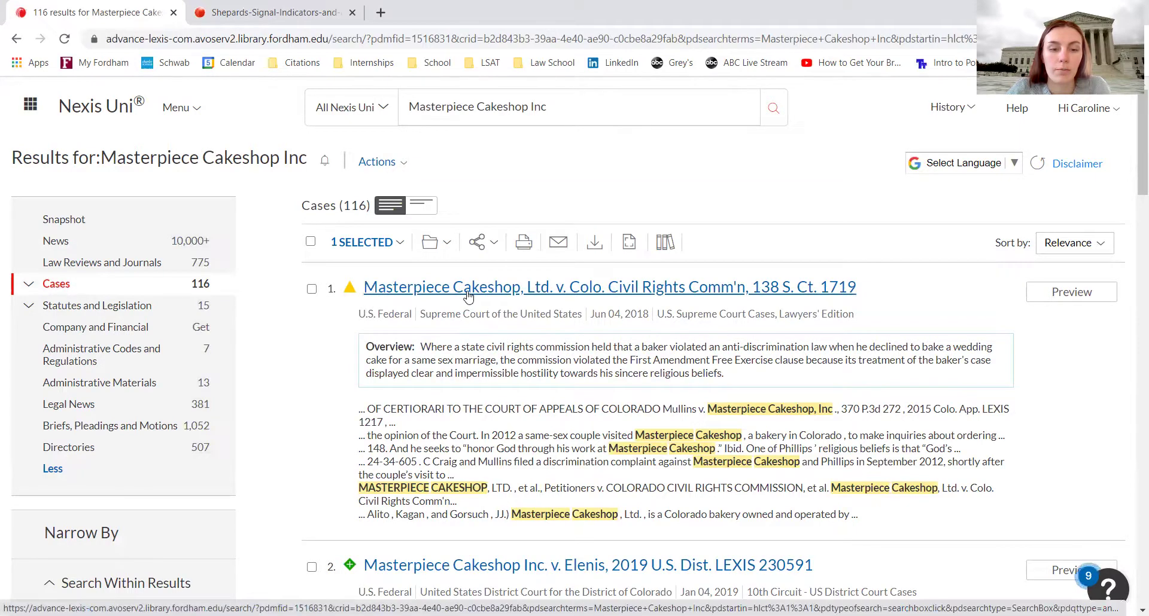
Look through the case results, open Masterpiece Cakeshop, Ltd. v. Colo. Civil Rights Comm'n, 138 S. Ct. 1719, and Shepardize it.
scroll(468, 296, down, 10)
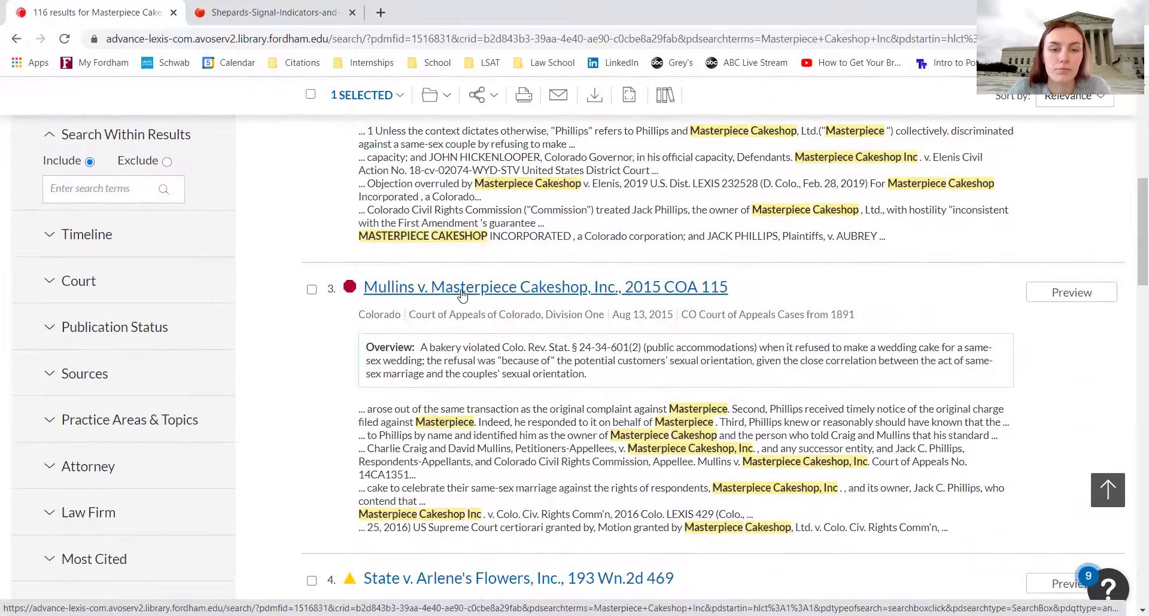
scroll(461, 293, down, 6)
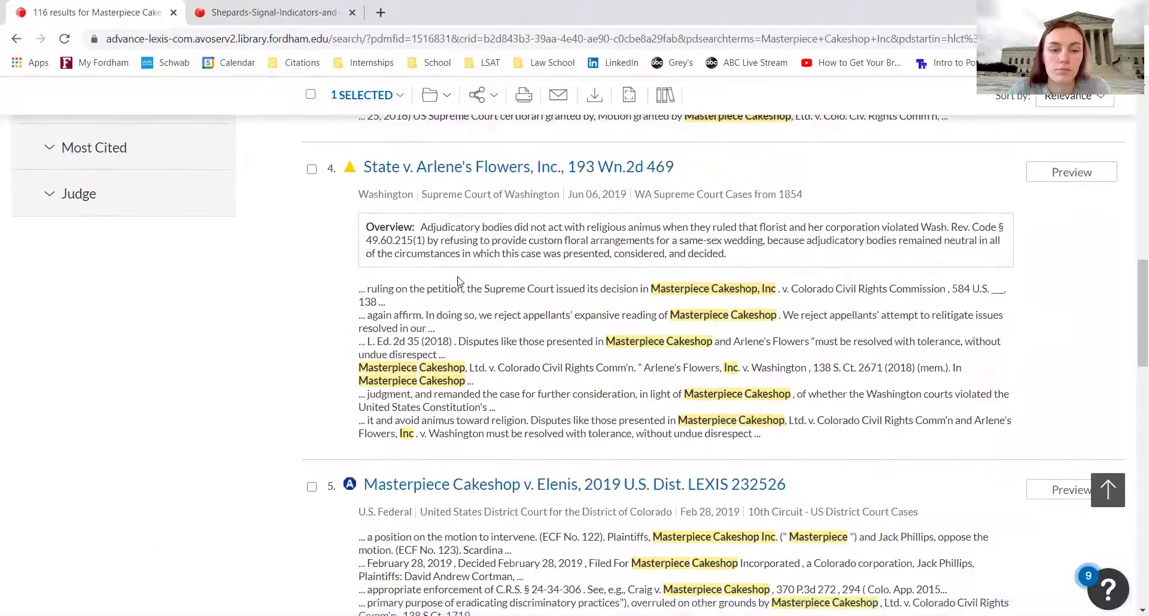
scroll(461, 287, up, 15)
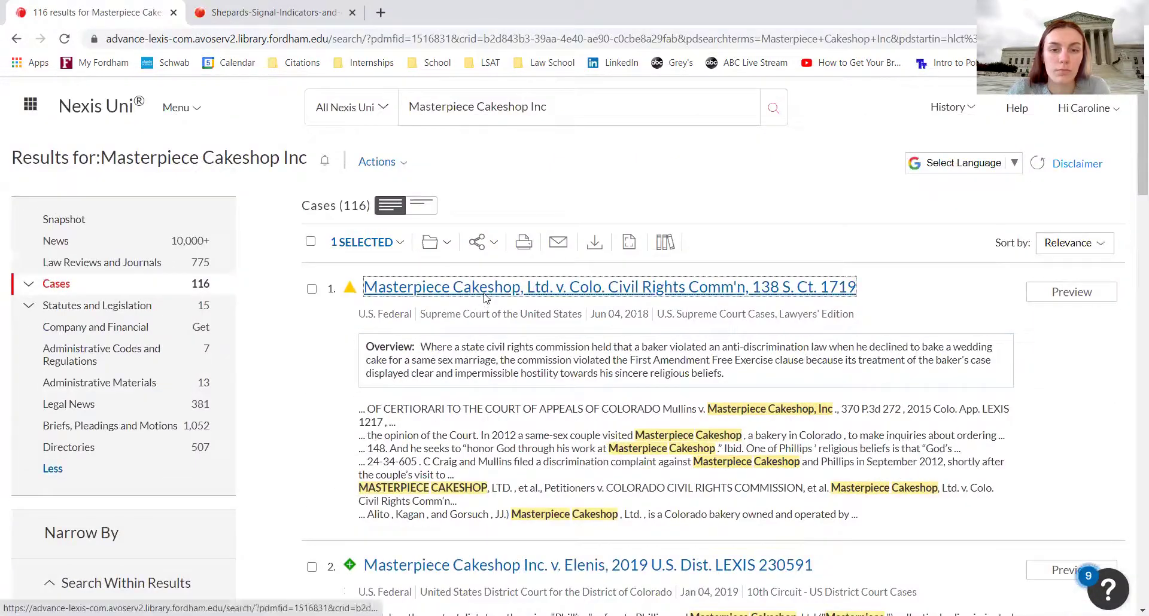
click(479, 288)
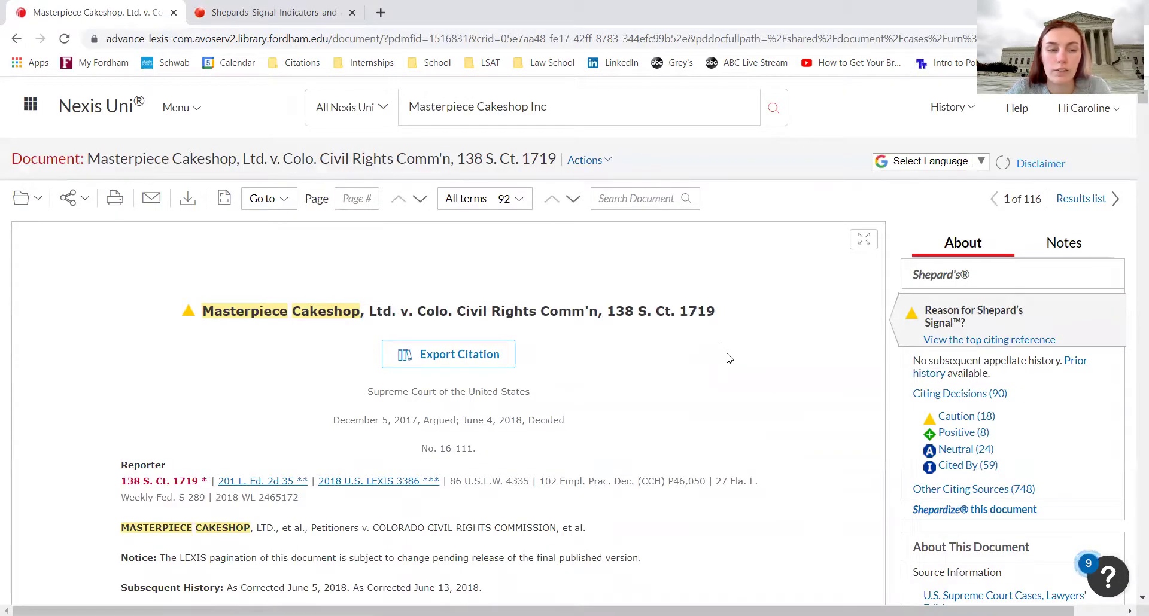
click(979, 518)
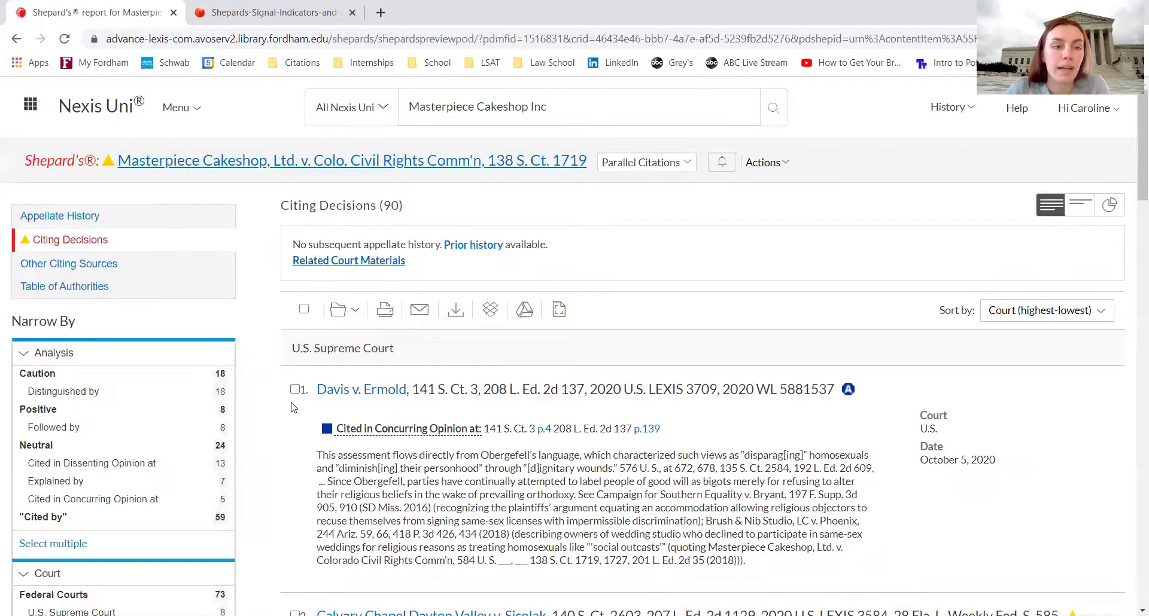
Review the narrowing options in the Masterpiece Cakeshop report and limit the citing decisions to the U.S. Supreme Court.
scroll(254, 392, down, 2)
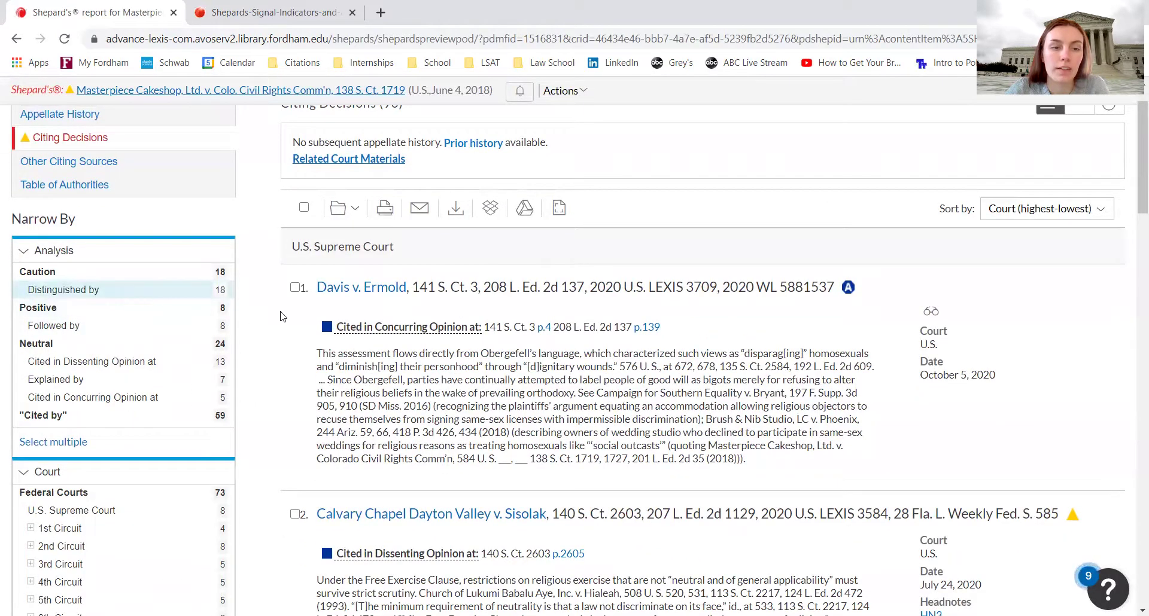
scroll(283, 316, down, 7)
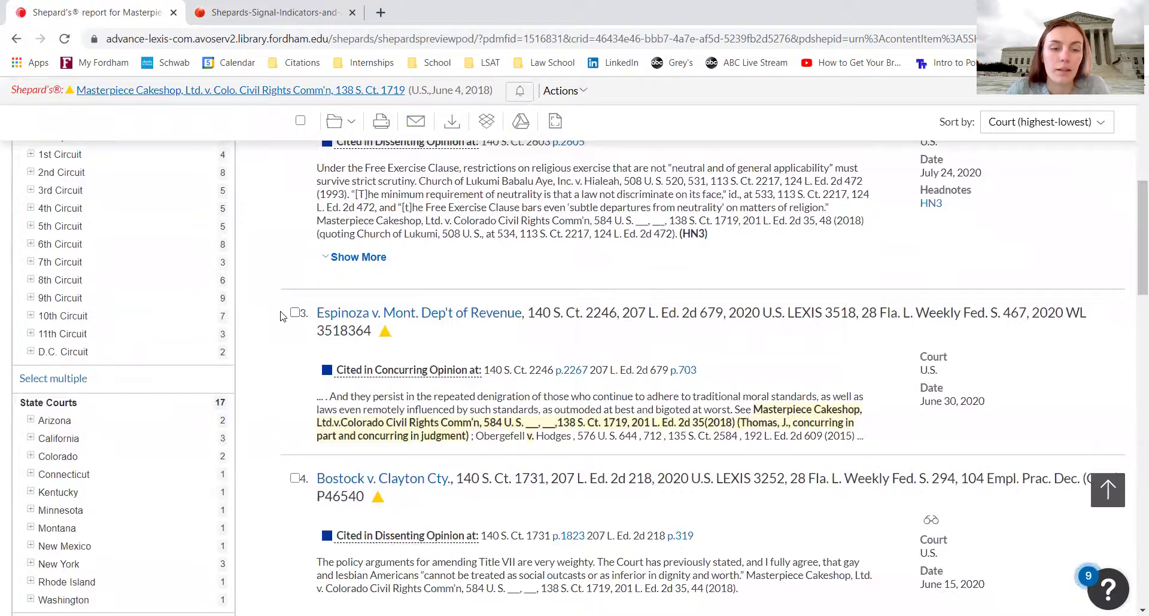
scroll(283, 316, up, 8)
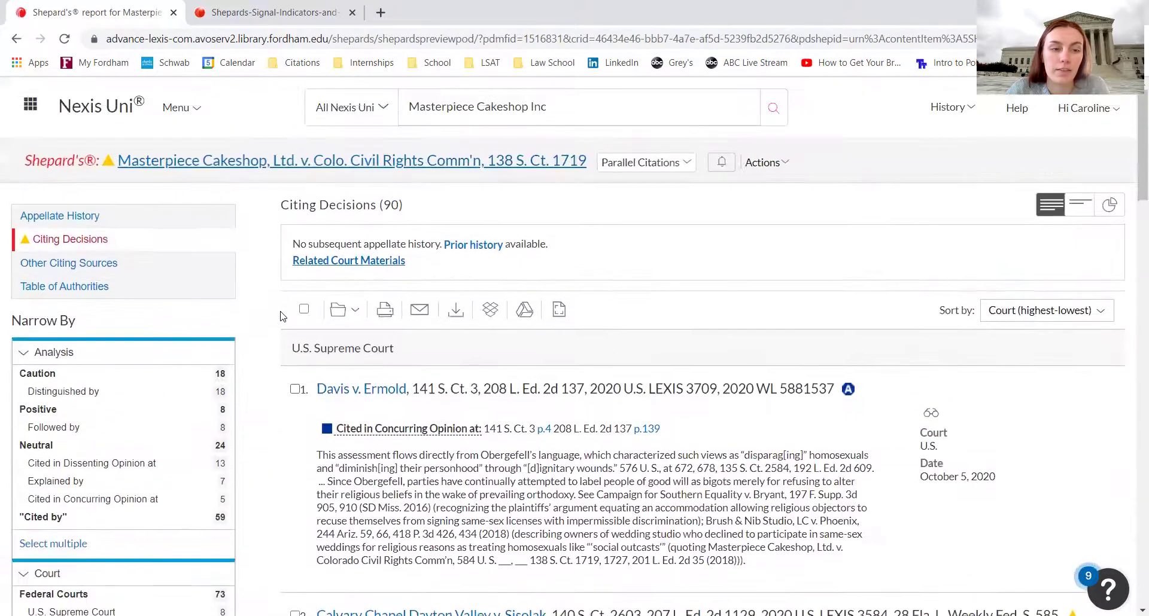
scroll(254, 317, down, 8)
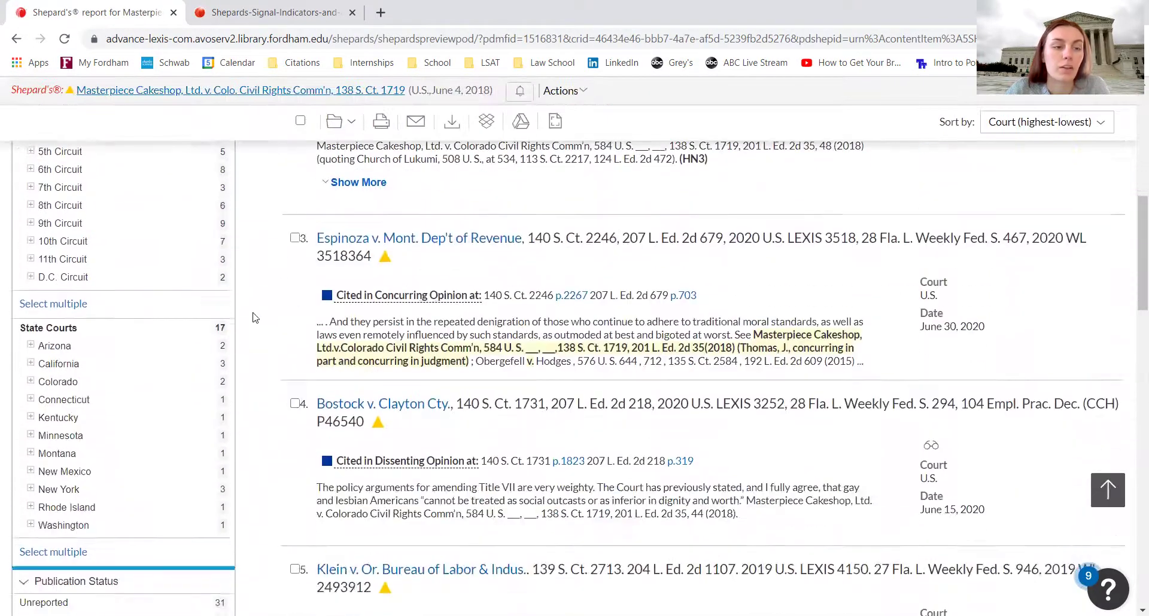
scroll(153, 354, up, 4)
click(89, 250)
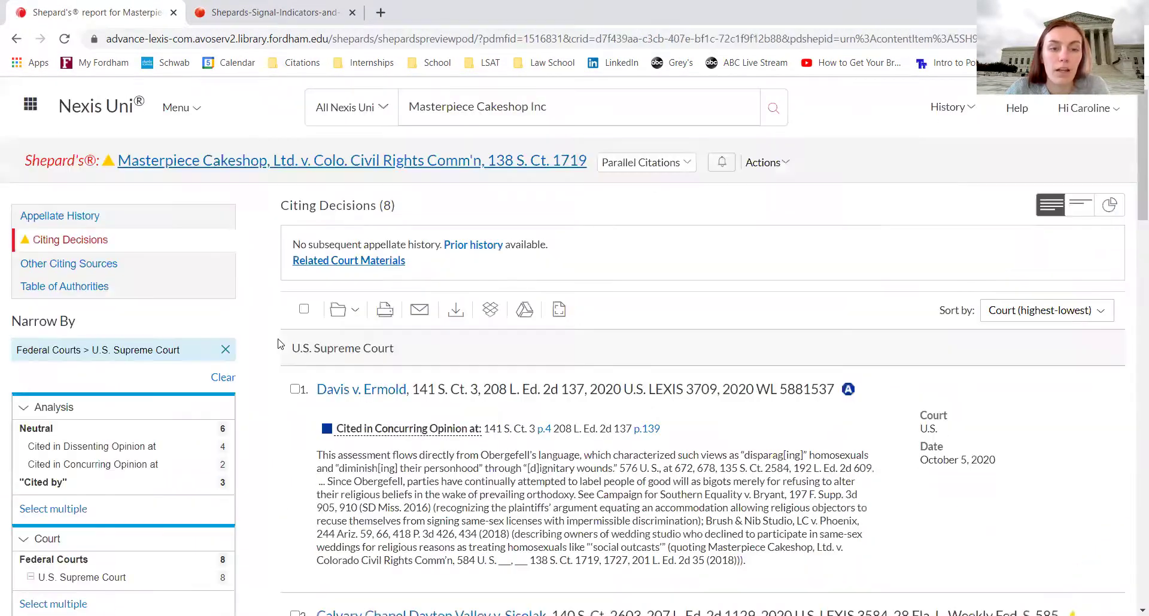
Examine the U.S. Supreme Court decisions citing Masterpiece Cakeshop and how each one treats the case.
scroll(278, 344, down, 7)
scroll(277, 344, down, 12)
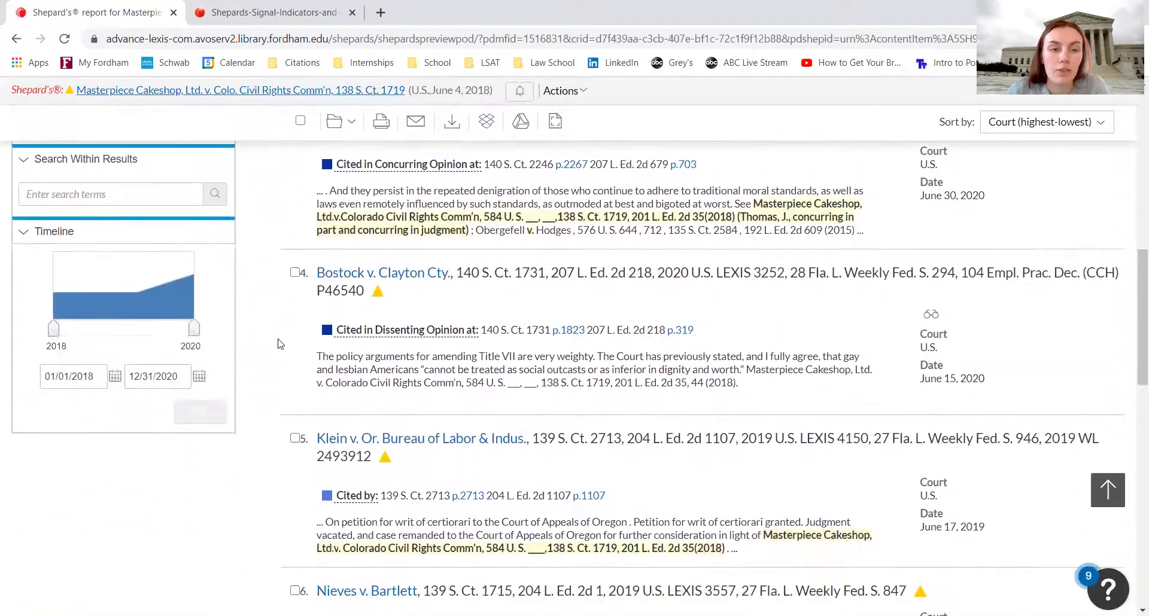
scroll(278, 344, down, 7)
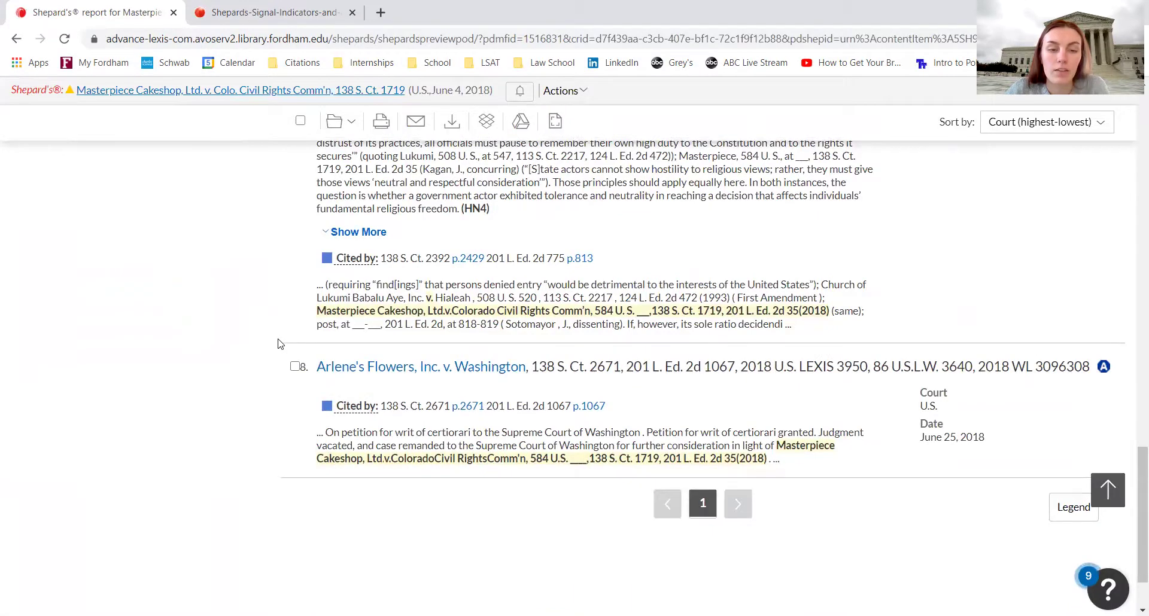
scroll(277, 344, up, 20)
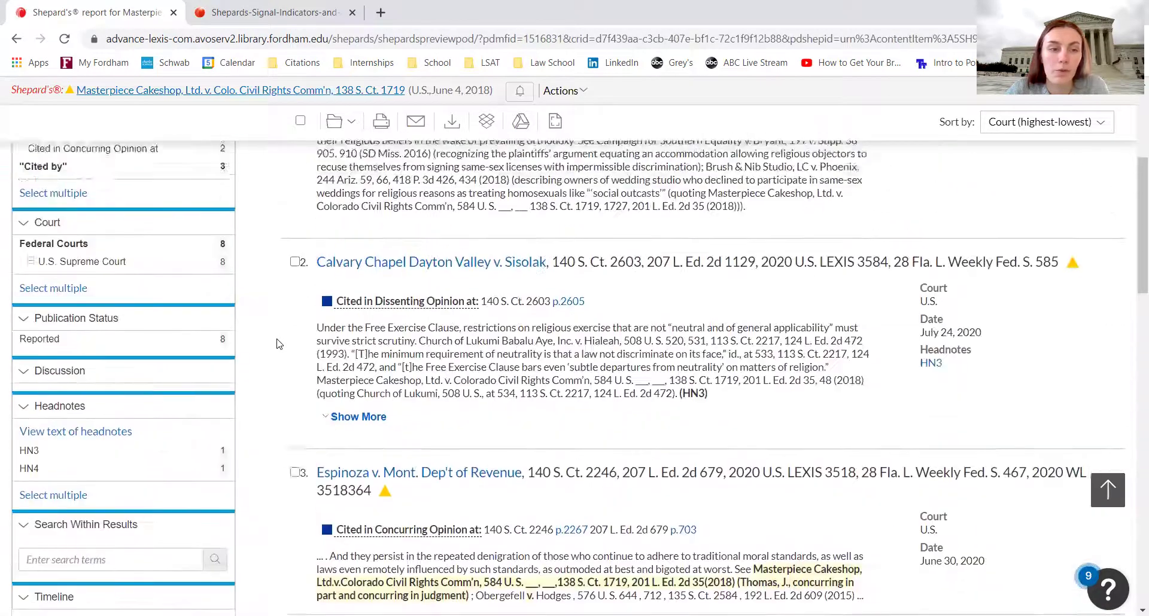
scroll(278, 344, up, 5)
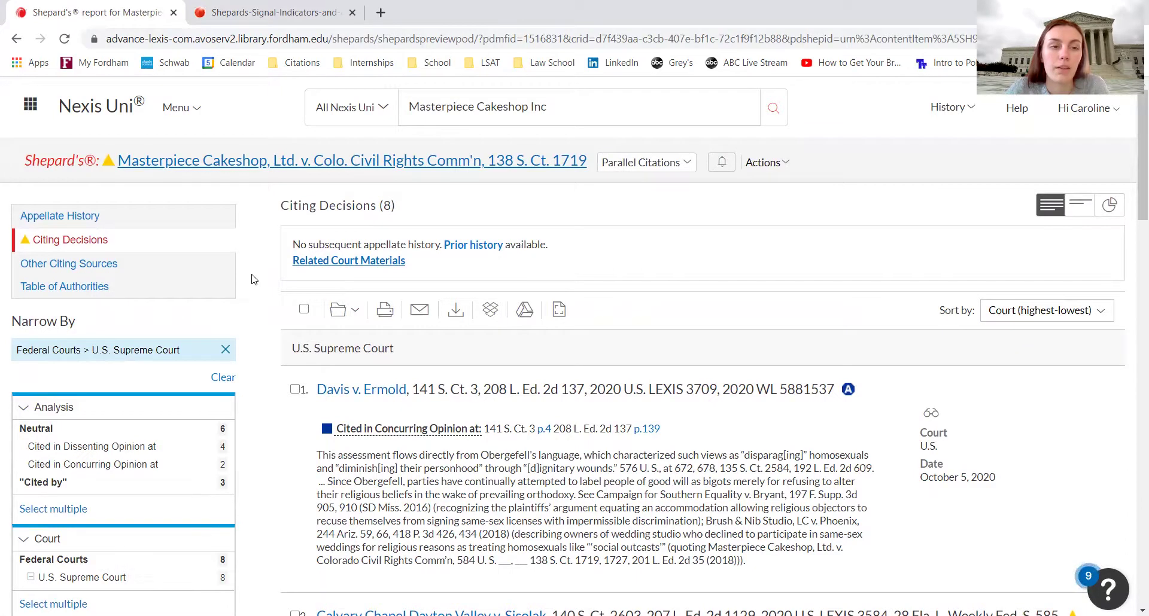
Open Bostock v. Clayton Cty. from the citing decisions and read the dissent's passage that cites Masterpiece Cakeshop.
scroll(251, 279, down, 10)
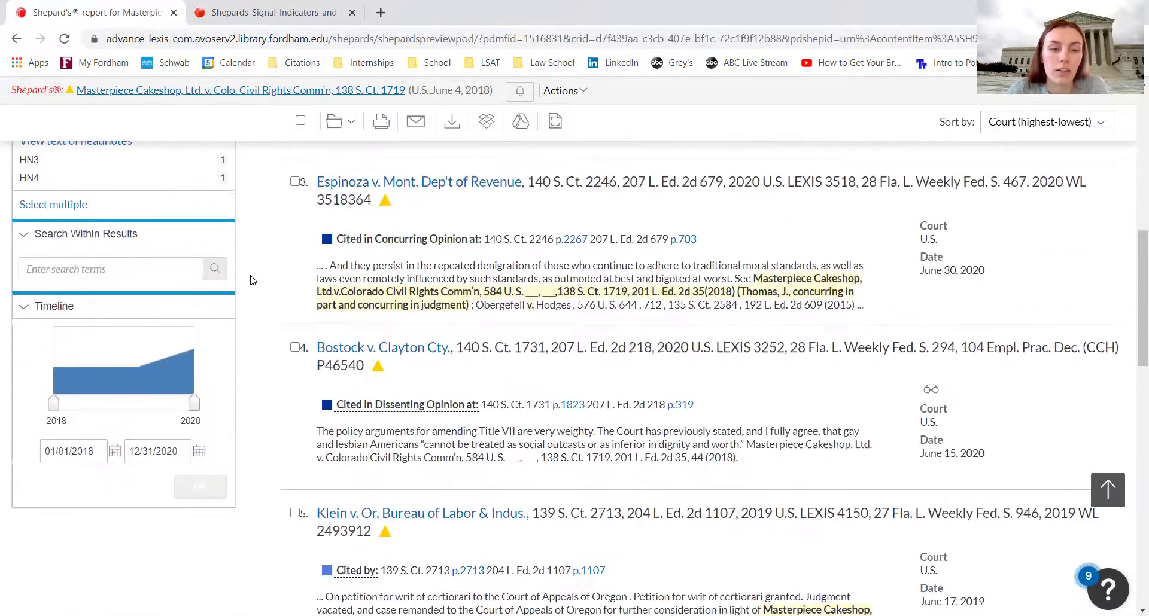
click(380, 356)
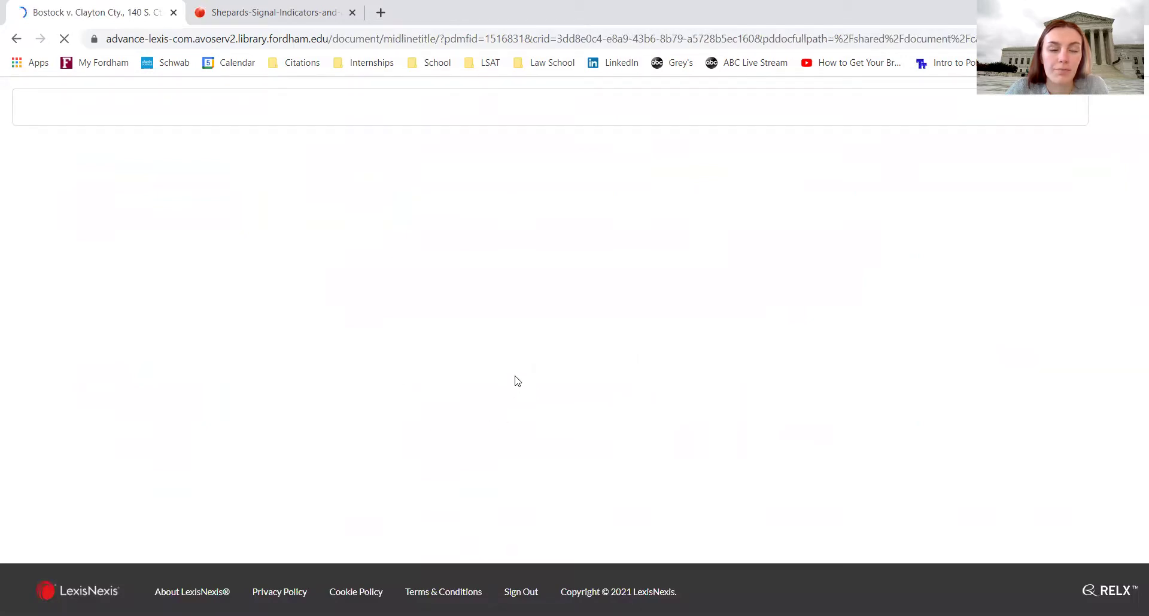
scroll(1133, 430, up, 7)
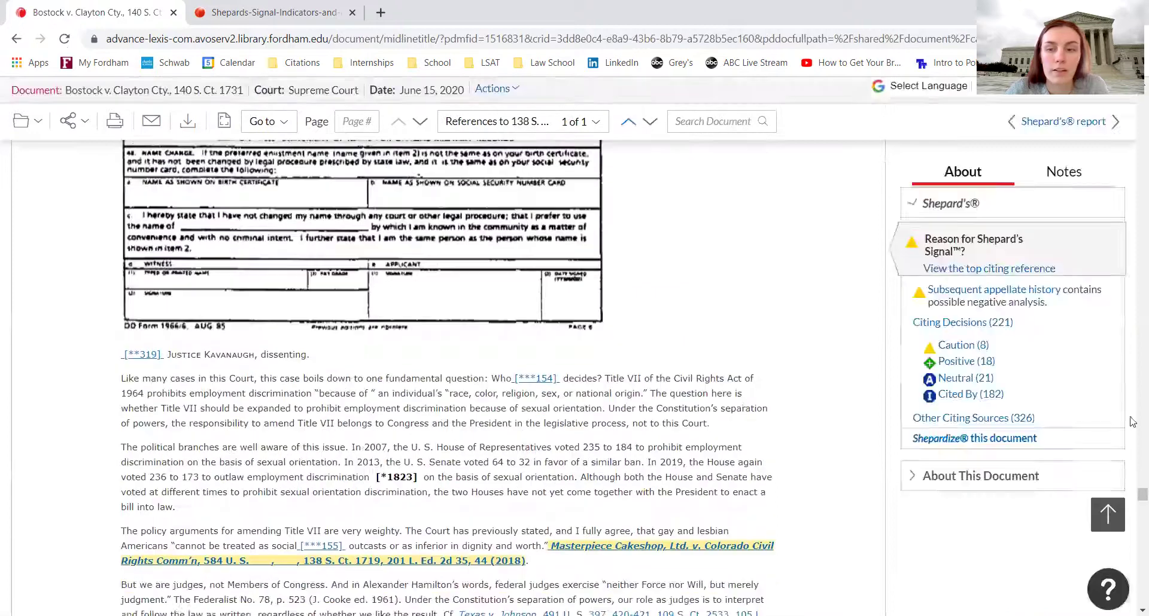
scroll(564, 421, down, 2)
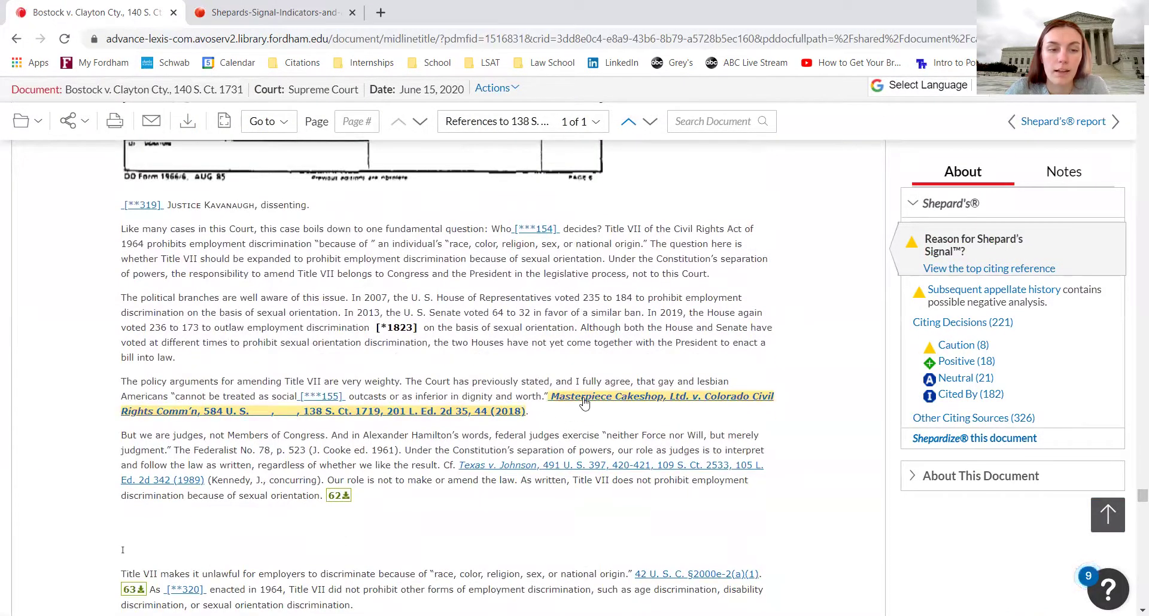
Return to the beginning of the Bostock opinion and examine its case title and citation, 140 S. Ct. 1731.
scroll(1133, 399, up, 10)
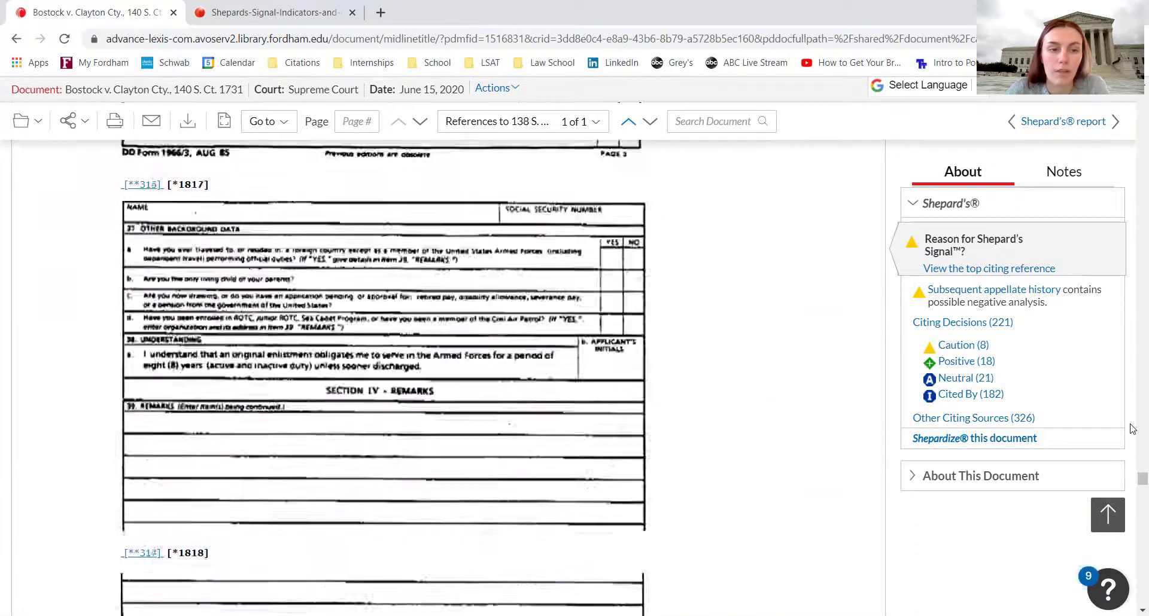
scroll(1133, 399, up, 10)
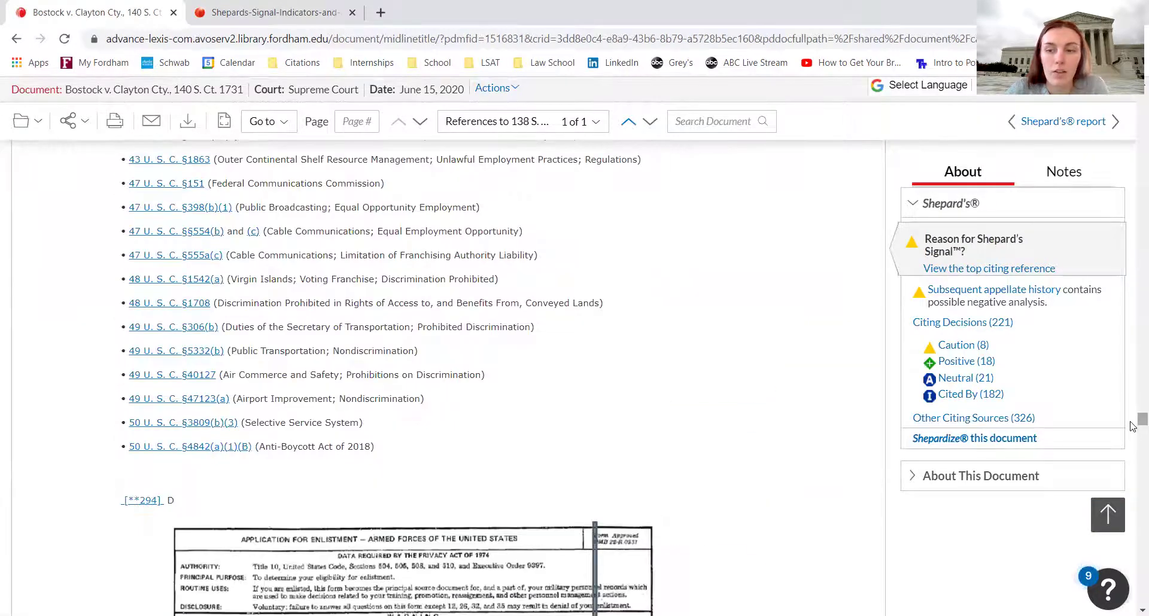
drag(1142, 420, 1142, 95)
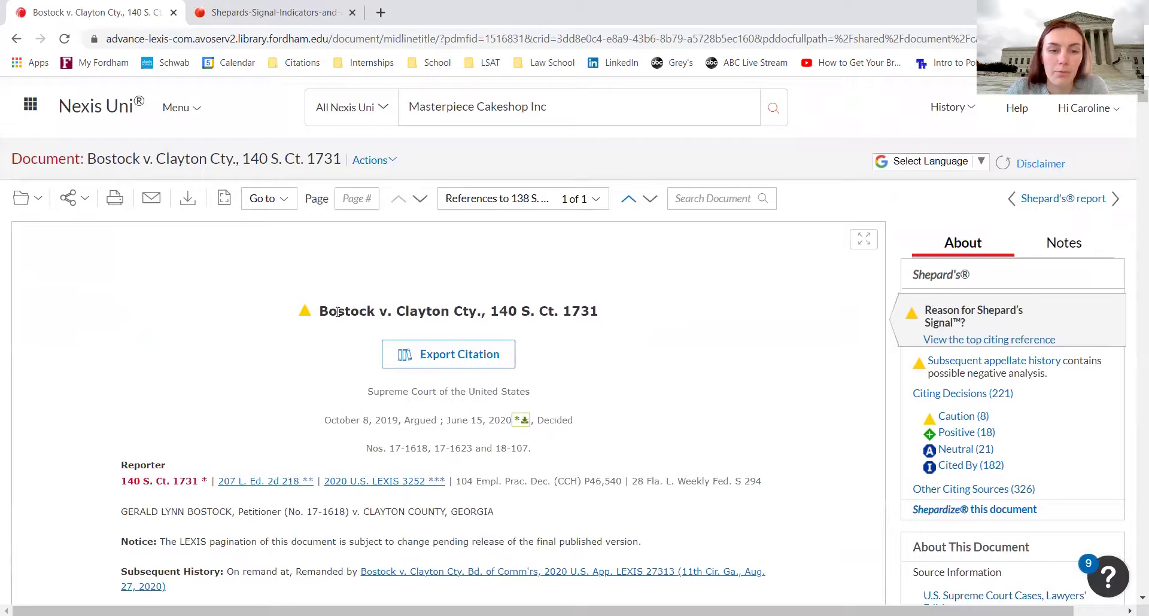
drag(335, 311, 464, 312)
click(632, 318)
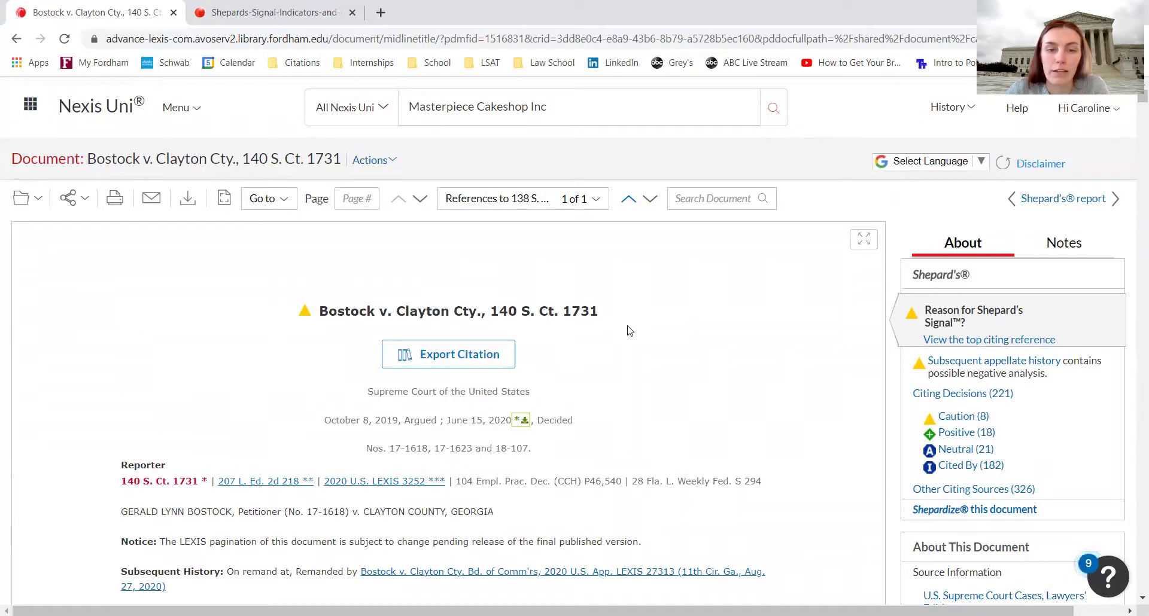
drag(598, 315, 309, 313)
click(591, 308)
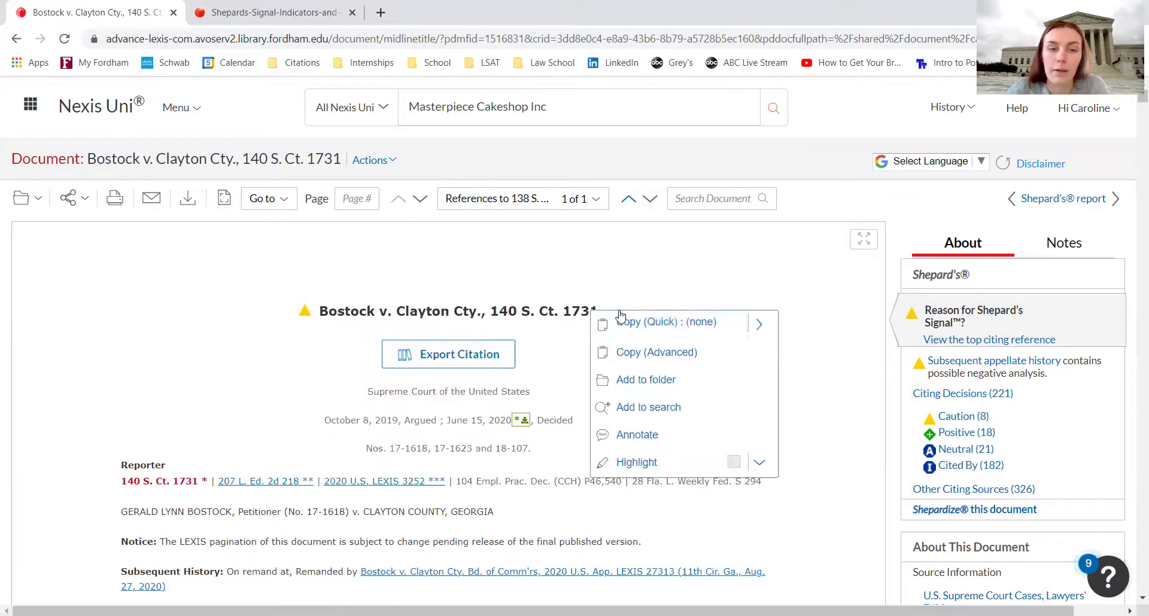
click(656, 299)
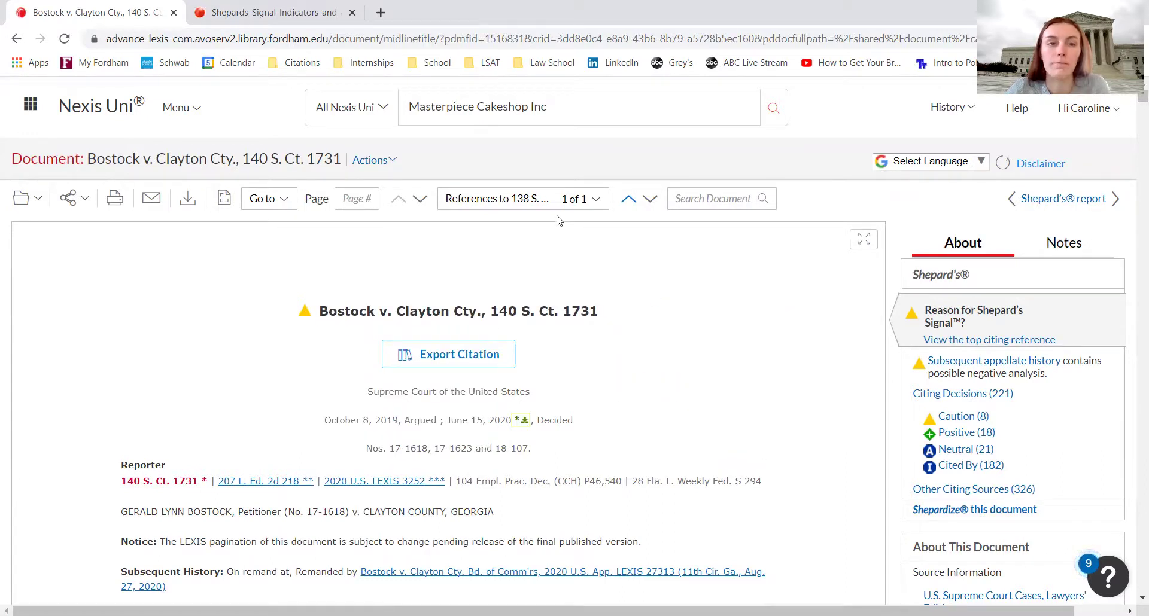
Return to the Nexis Uni home page.
click(144, 108)
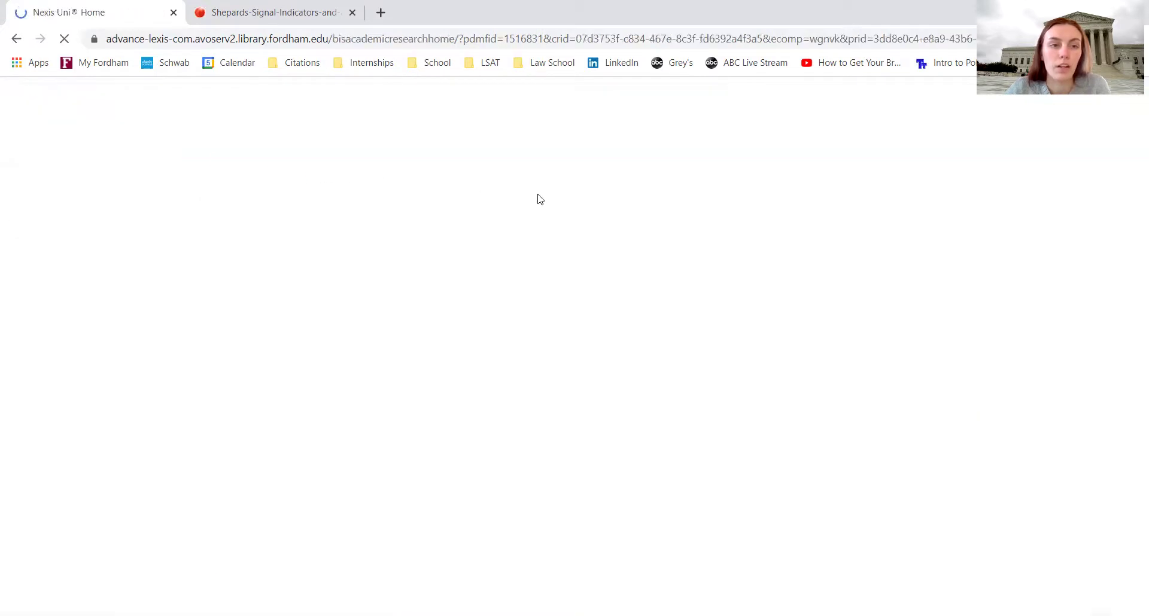